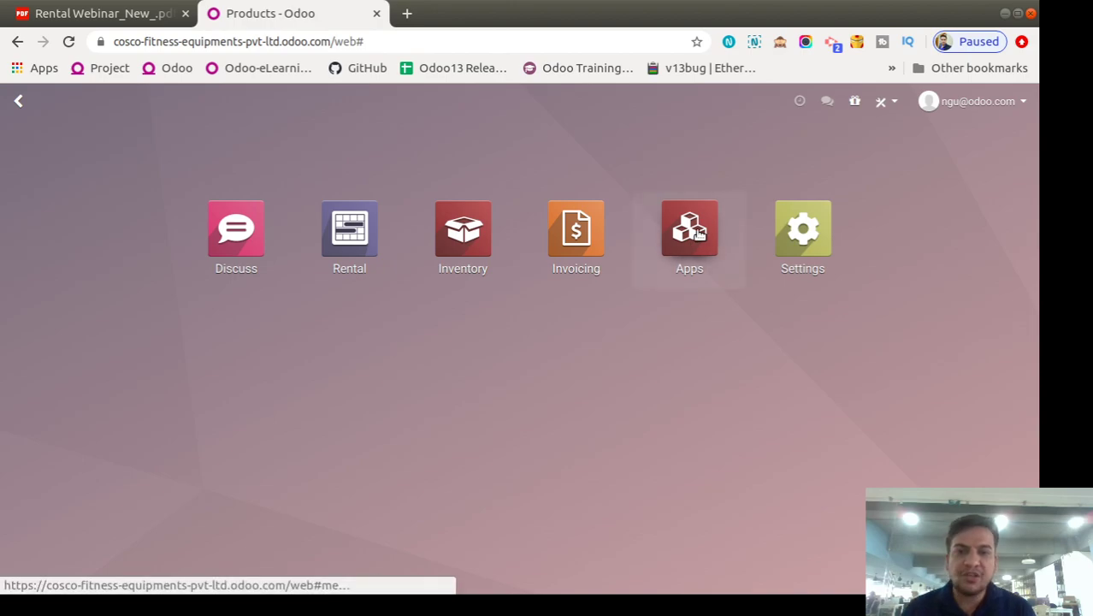
- View the list of installable apps, return to the home screen and search it for "rental"
left_click(698, 232)
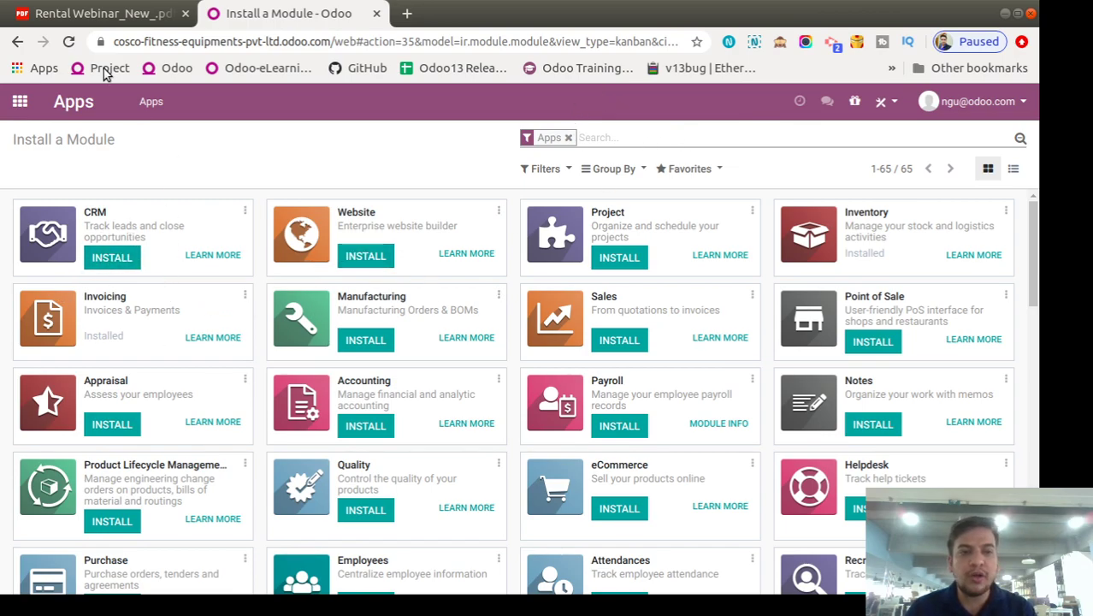
left_click(19, 101)
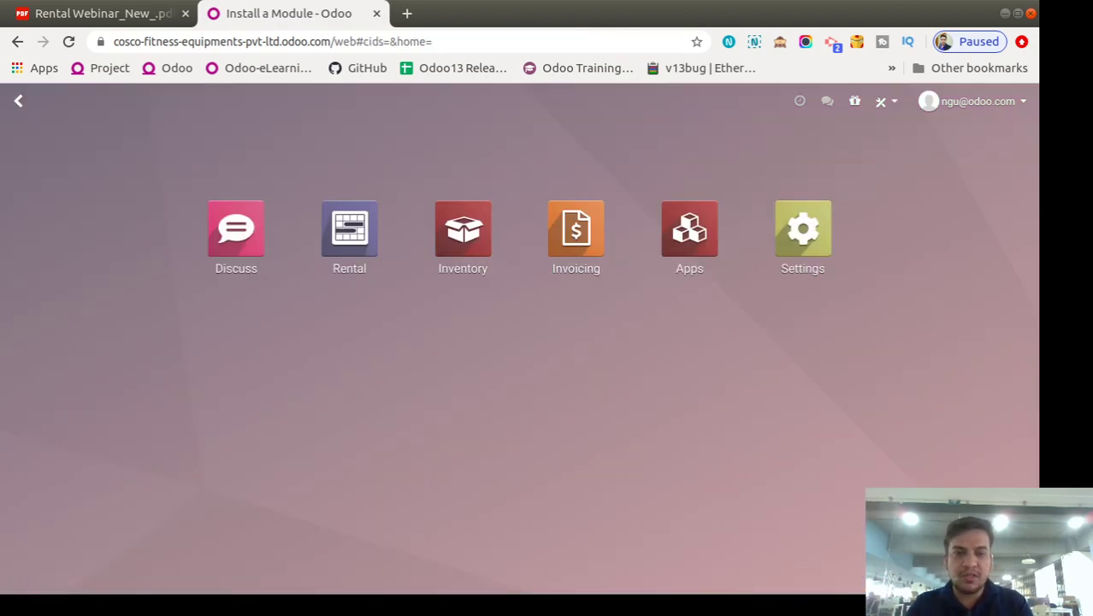
type("renta")
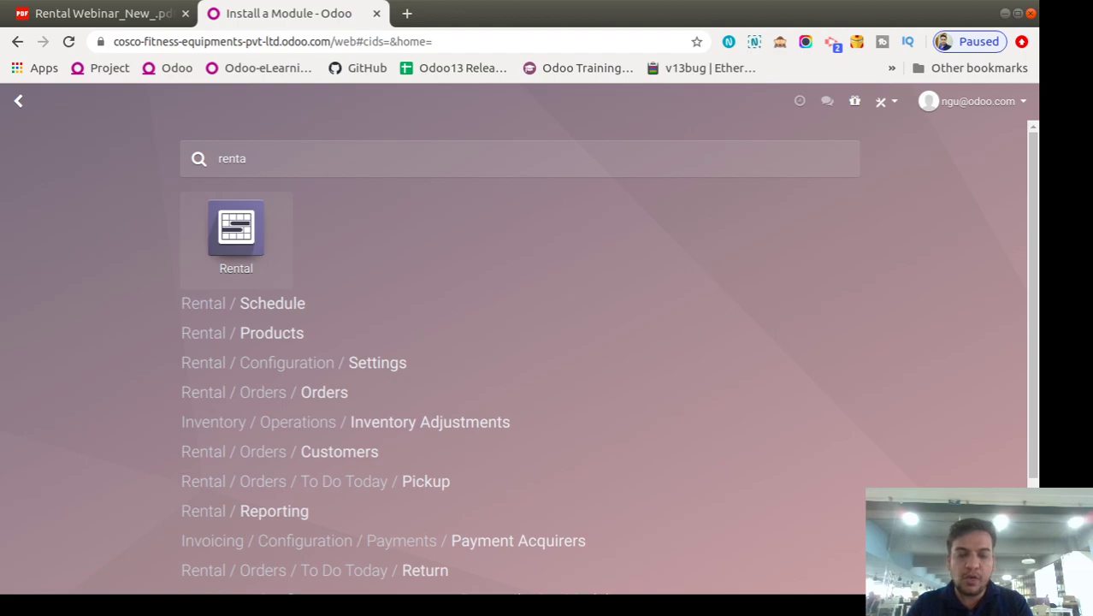
type("l")
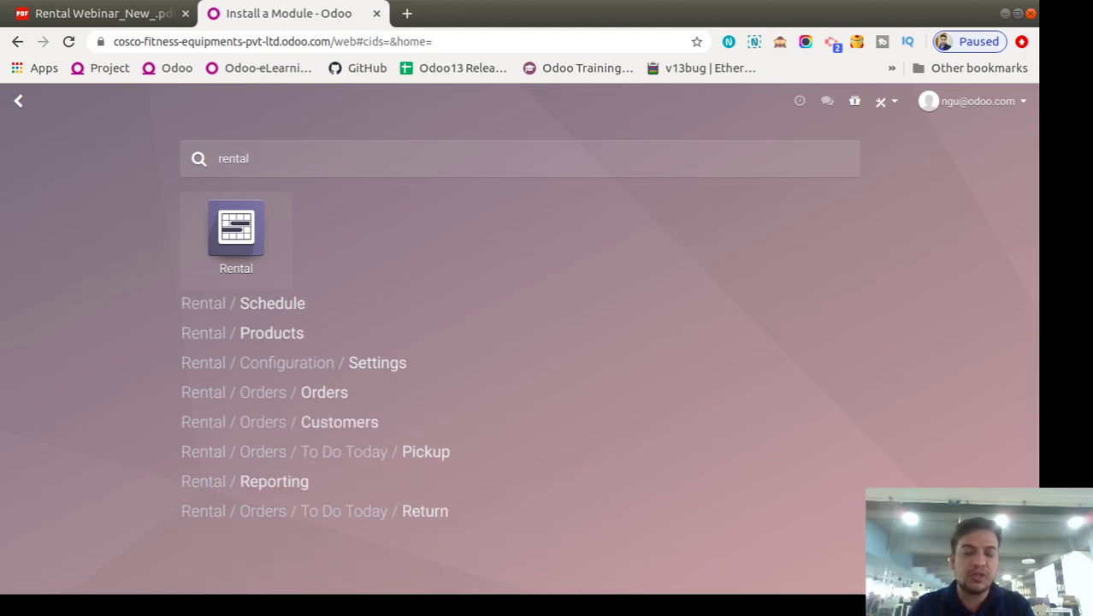
key("BackSpace")
key("BackSpace")
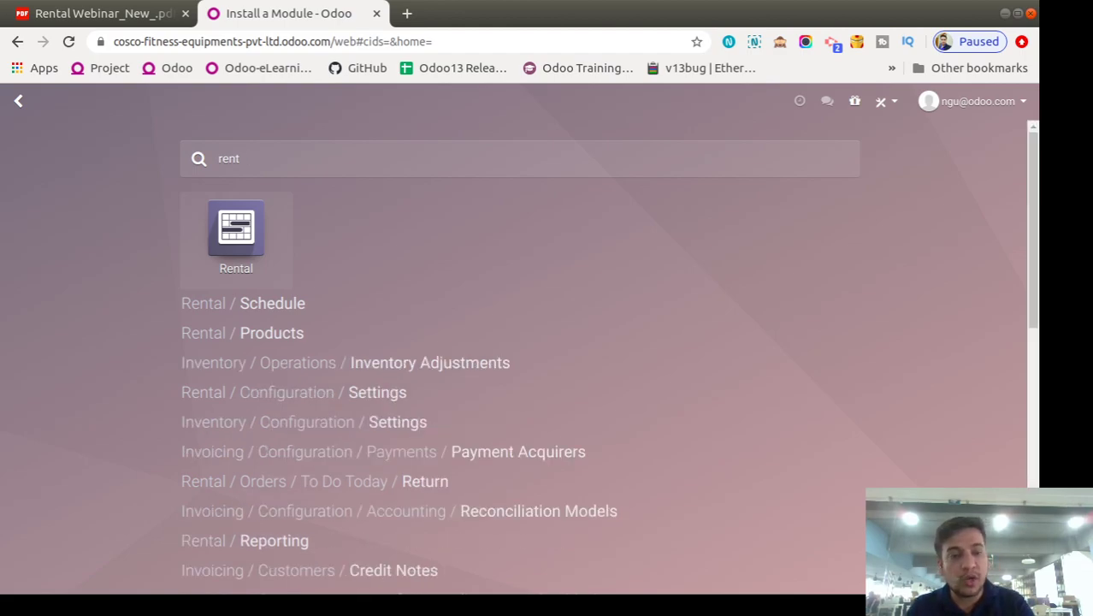
key("BackSpace")
key("BackSpace")
key("BackSpace")
key("BackSpace")
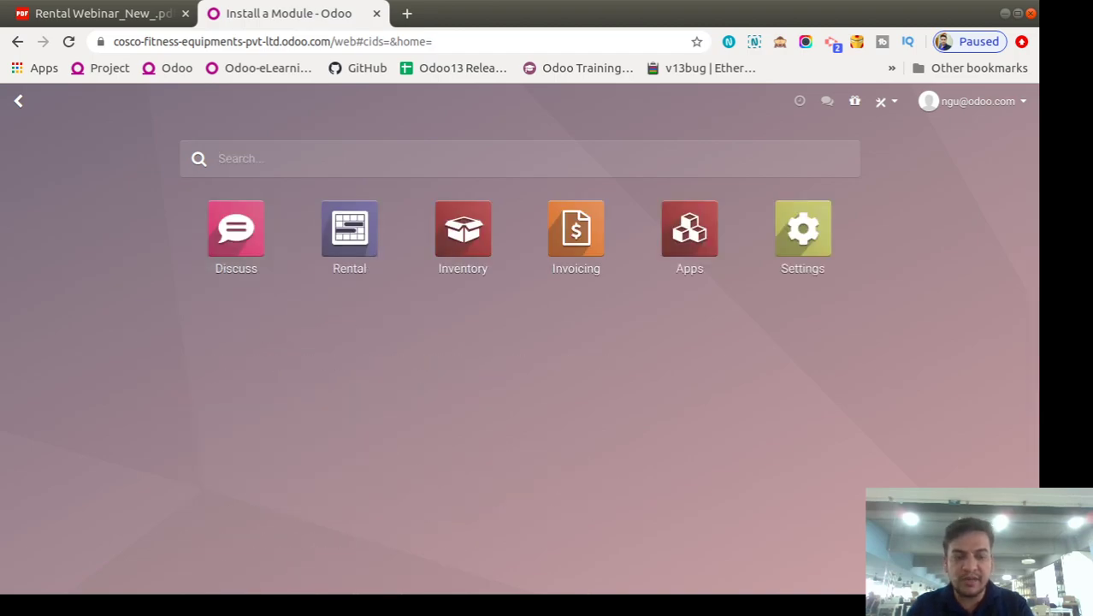
- Search the home screen again for "renta" and return to the full list of apps
type("renta")
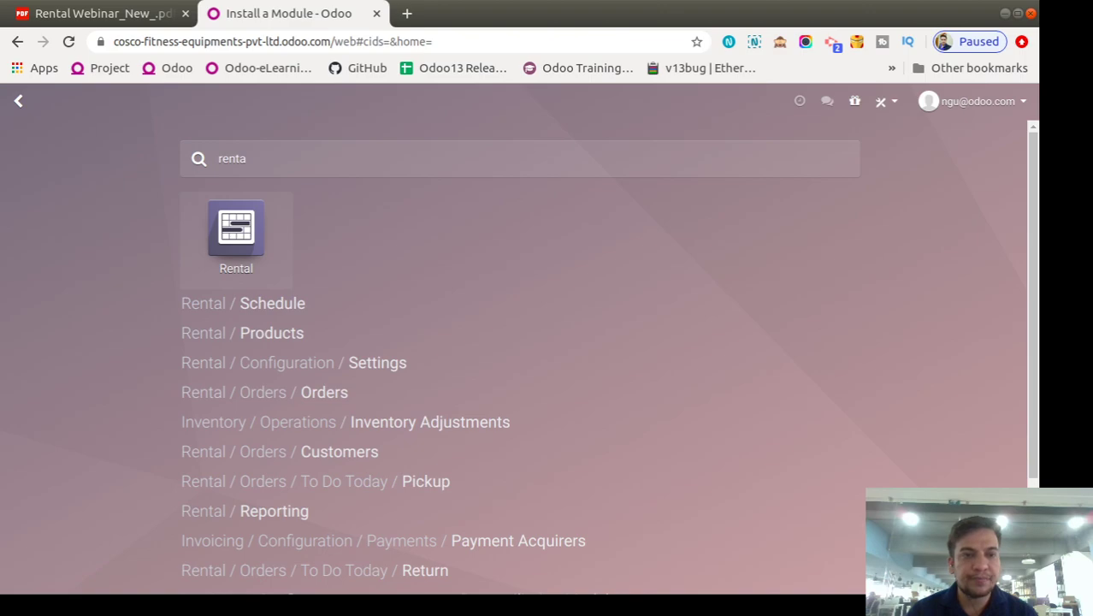
left_click(18, 103)
left_click(22, 102)
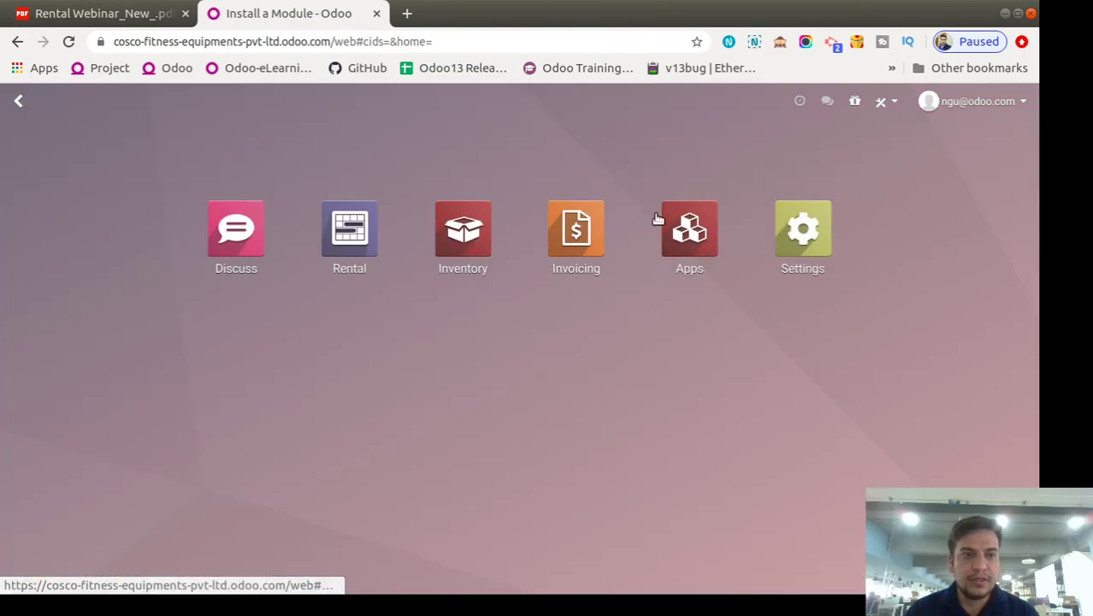
key("Escape")
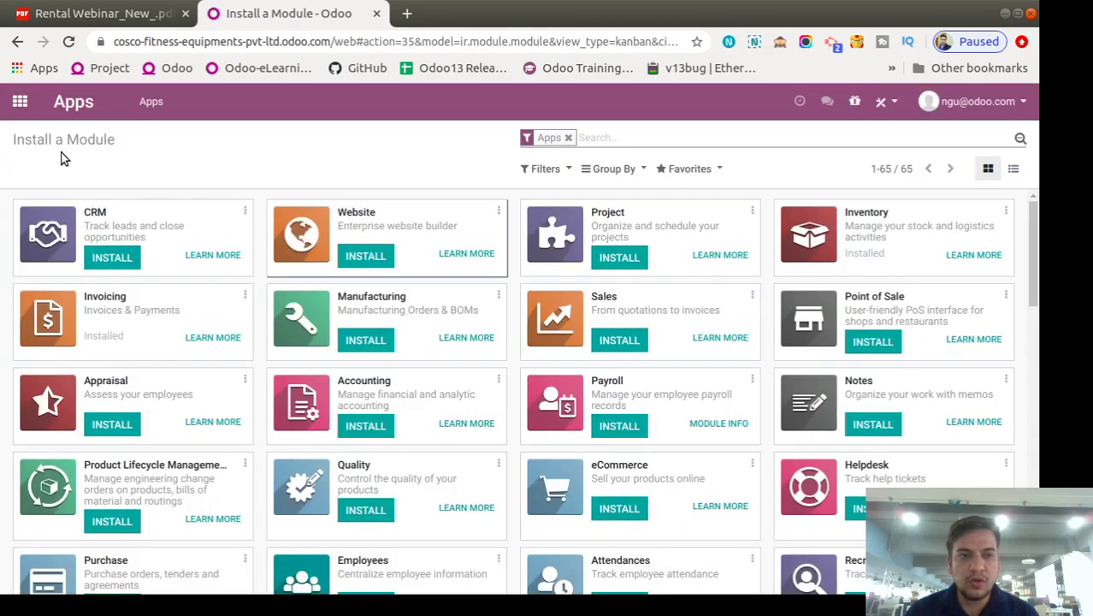
left_click(20, 101)
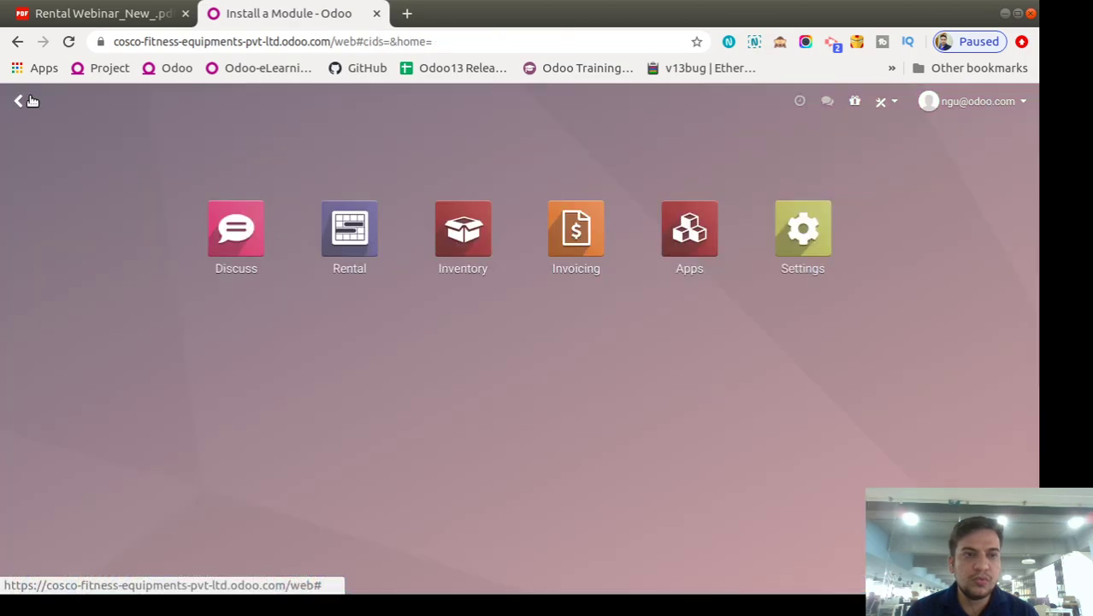
- Open the Rental app and view its order options and customer list
left_click(350, 263)
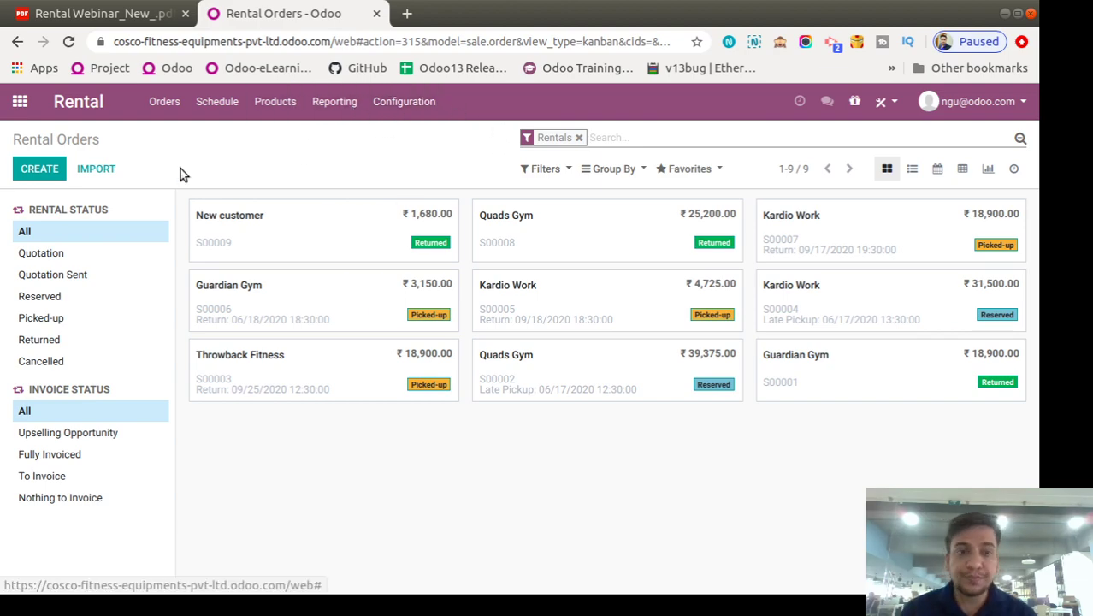
left_click(169, 103)
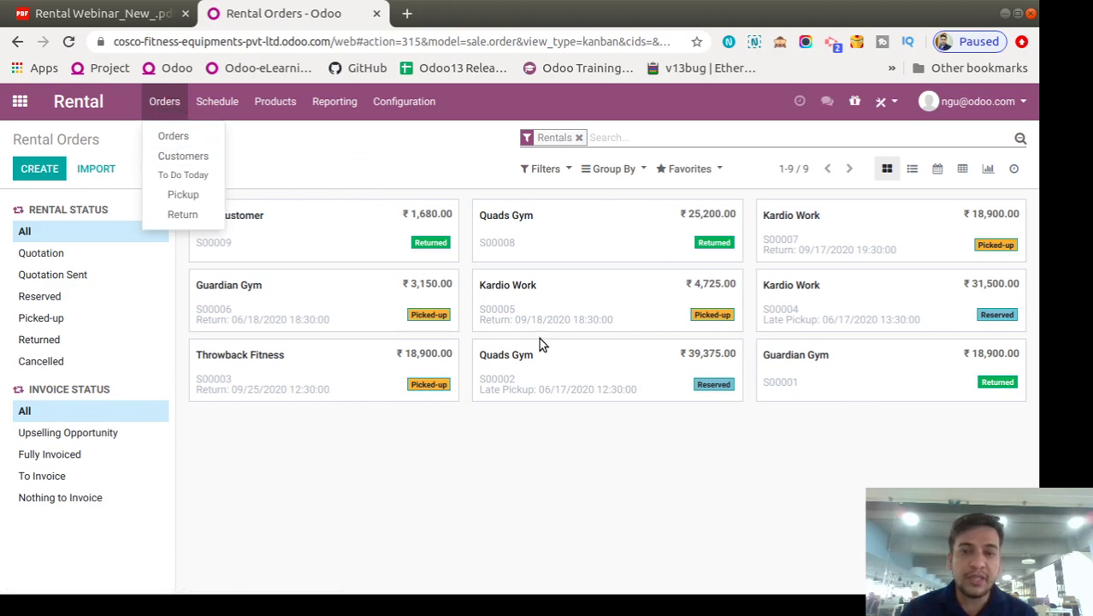
left_click(165, 101)
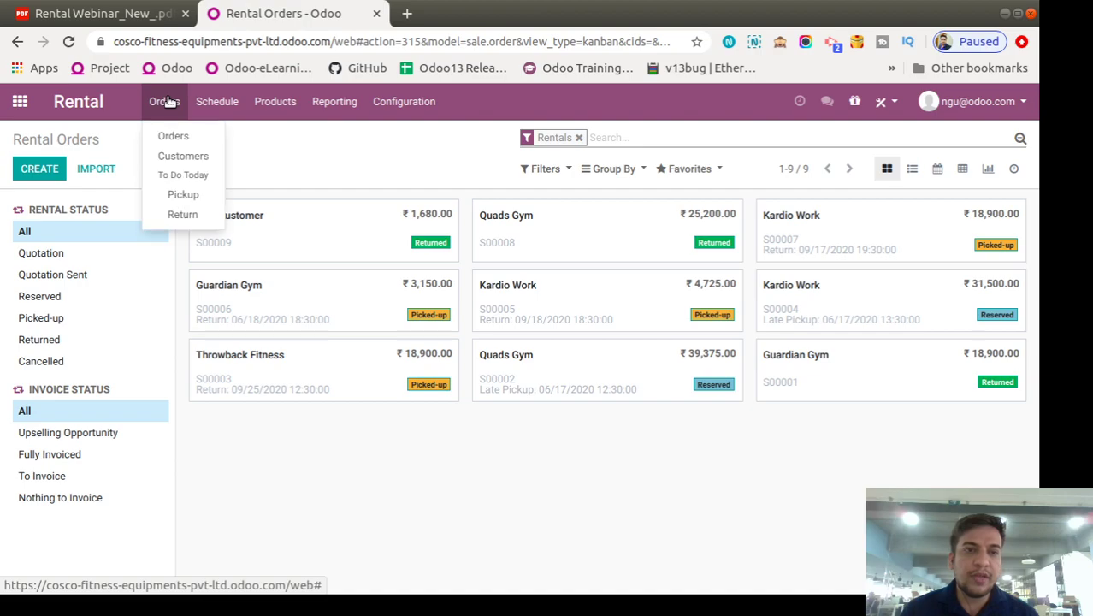
left_click(167, 162)
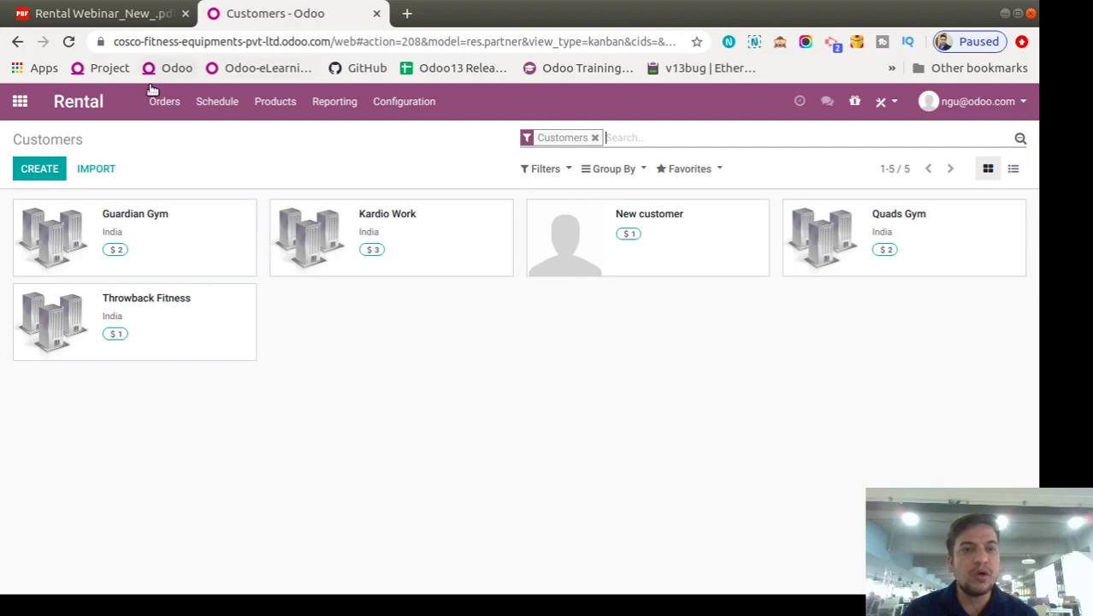
left_click(175, 108)
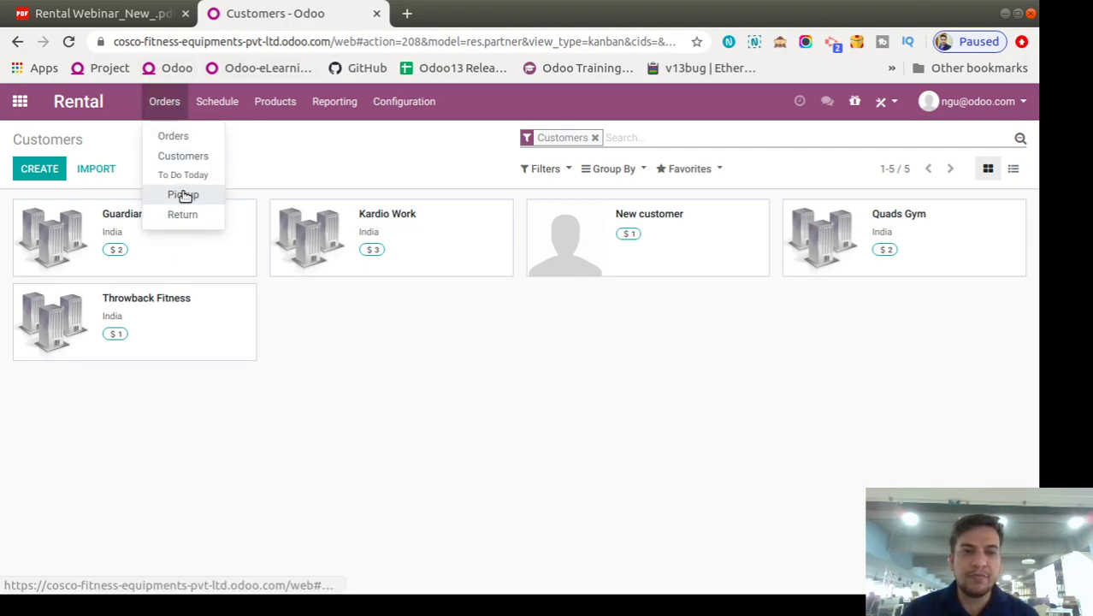
- Open the rental schedule and view it by day, week, month and year
left_click(212, 102)
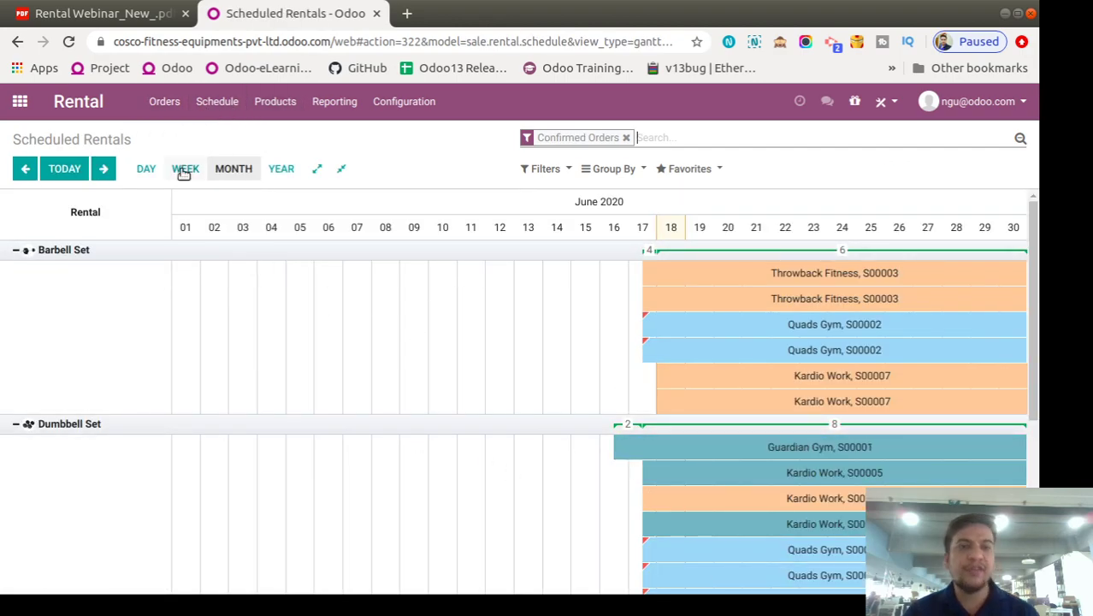
left_click(143, 169)
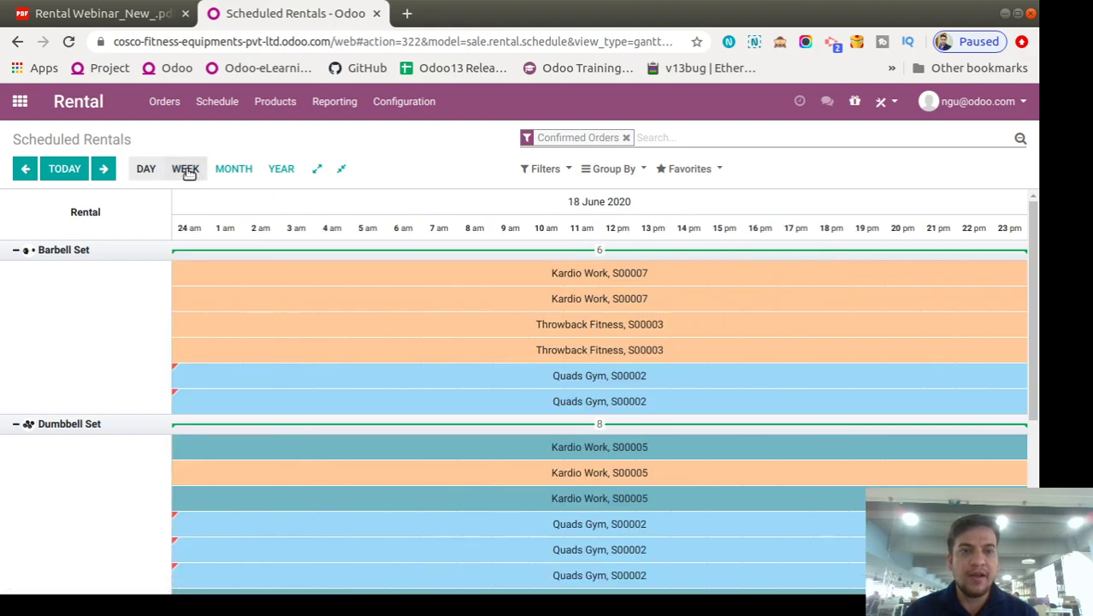
left_click(185, 169)
left_click(232, 168)
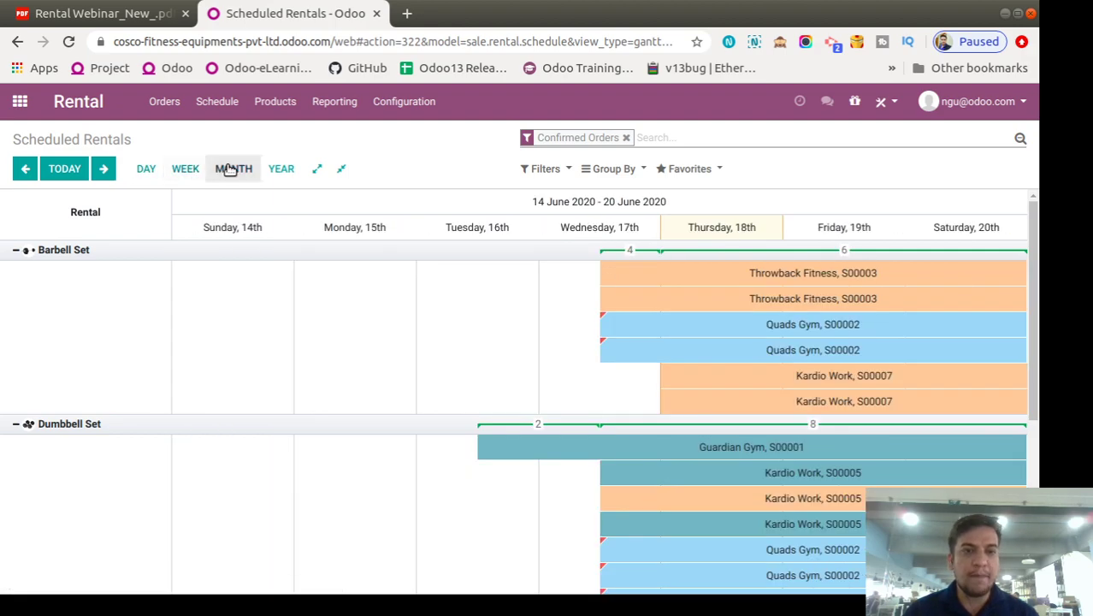
left_click(282, 168)
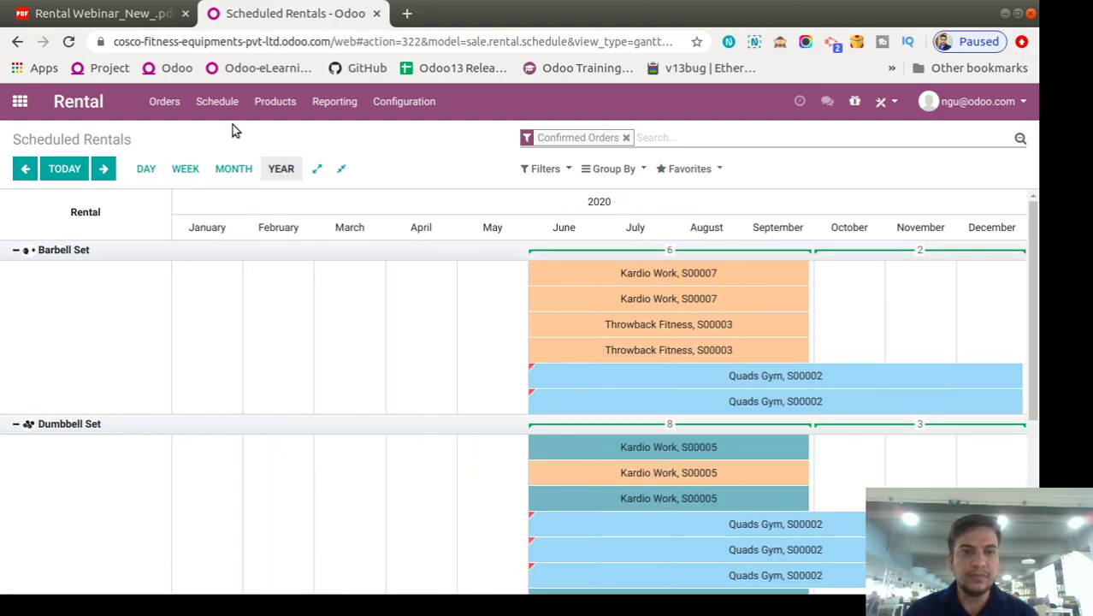
- Look at the order options again and view the list of rentable products
left_click(180, 107)
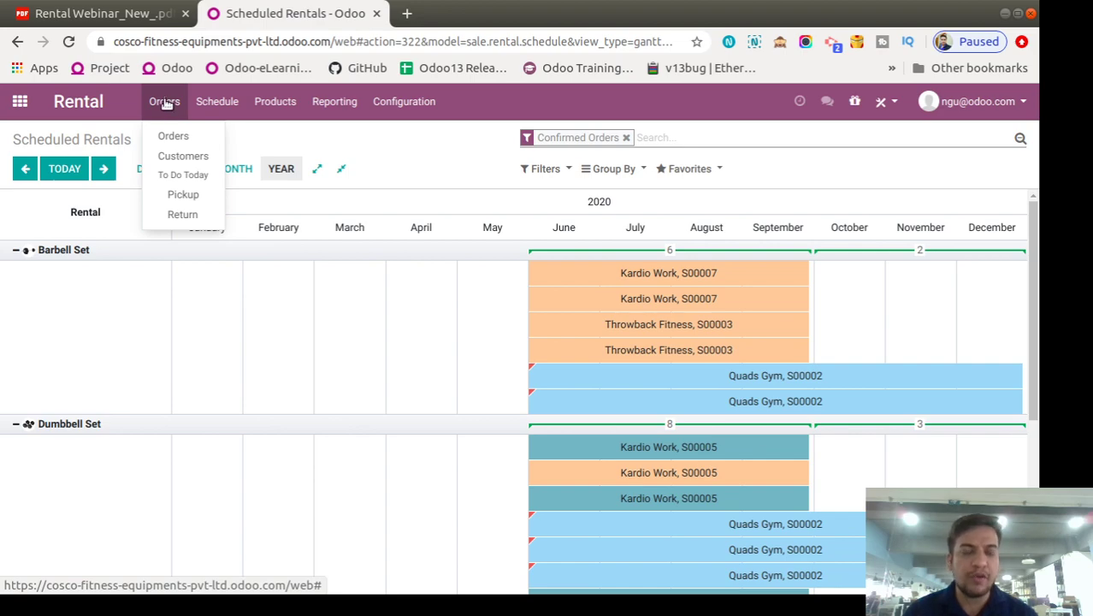
left_click(165, 103)
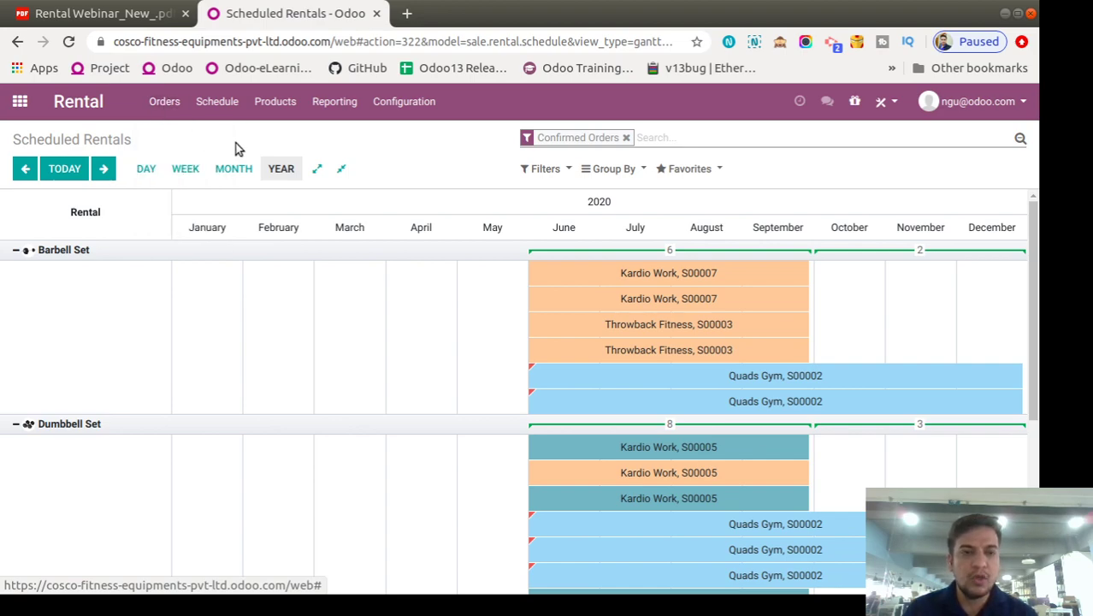
left_click(288, 101)
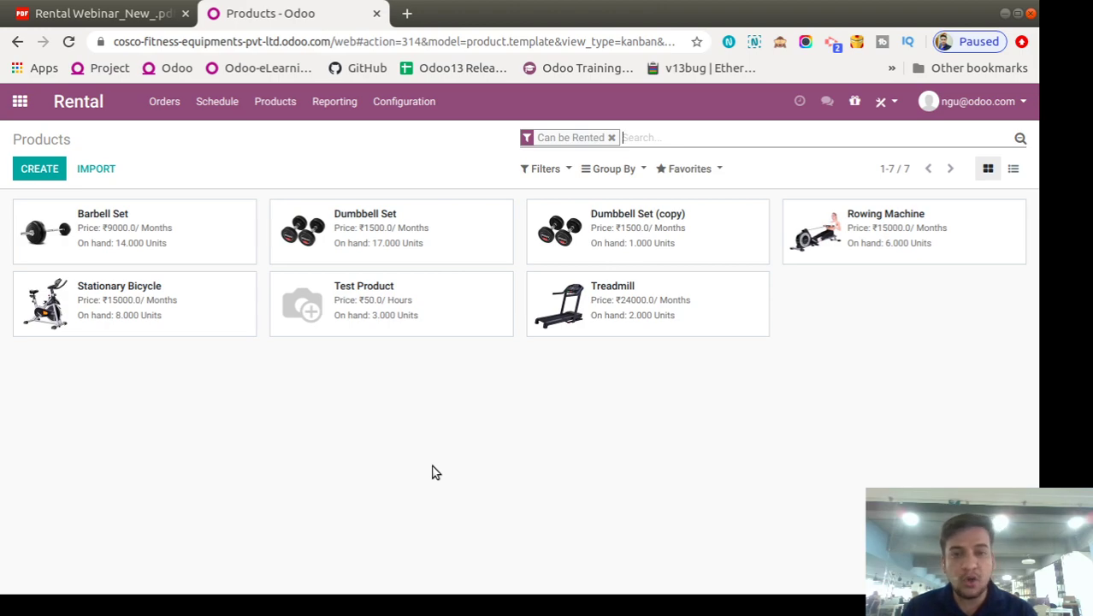
- View the rental analysis report as a bar chart, a pie chart and a pivot table
left_click(332, 101)
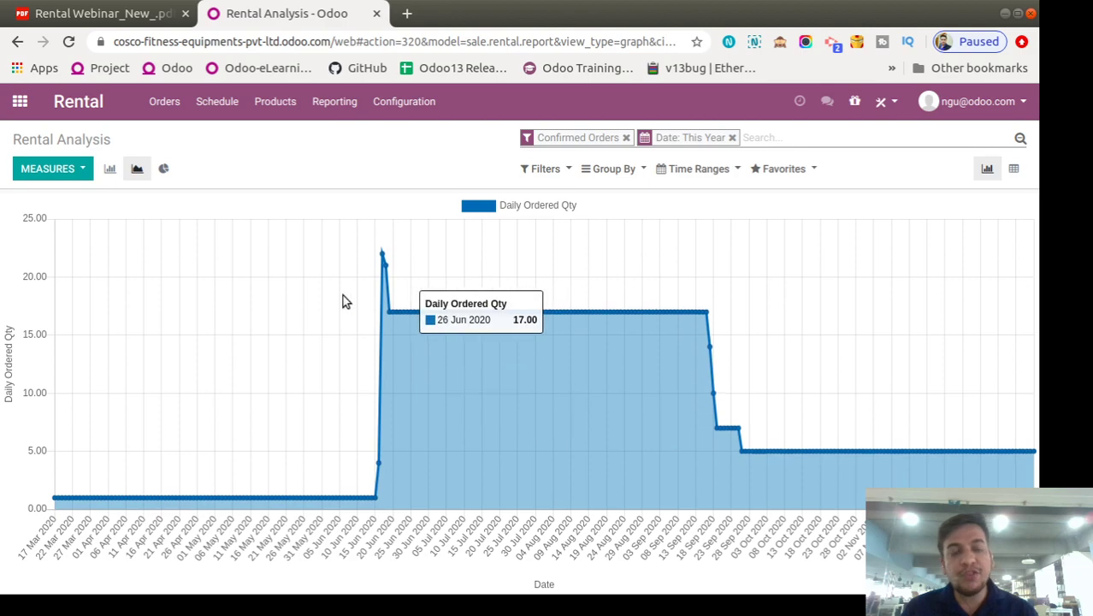
left_click(110, 169)
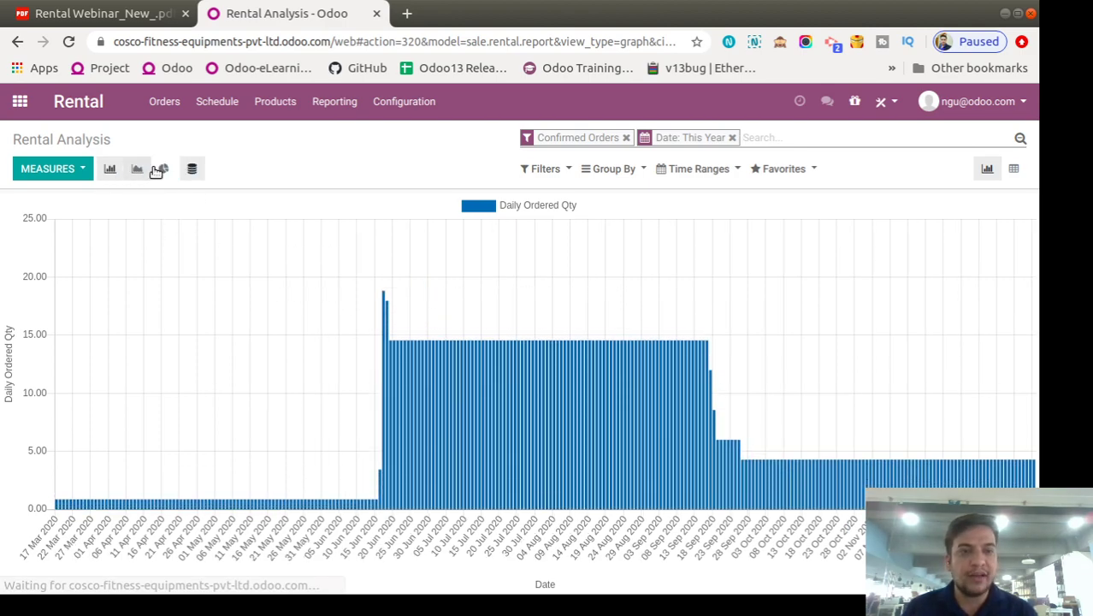
left_click(158, 170)
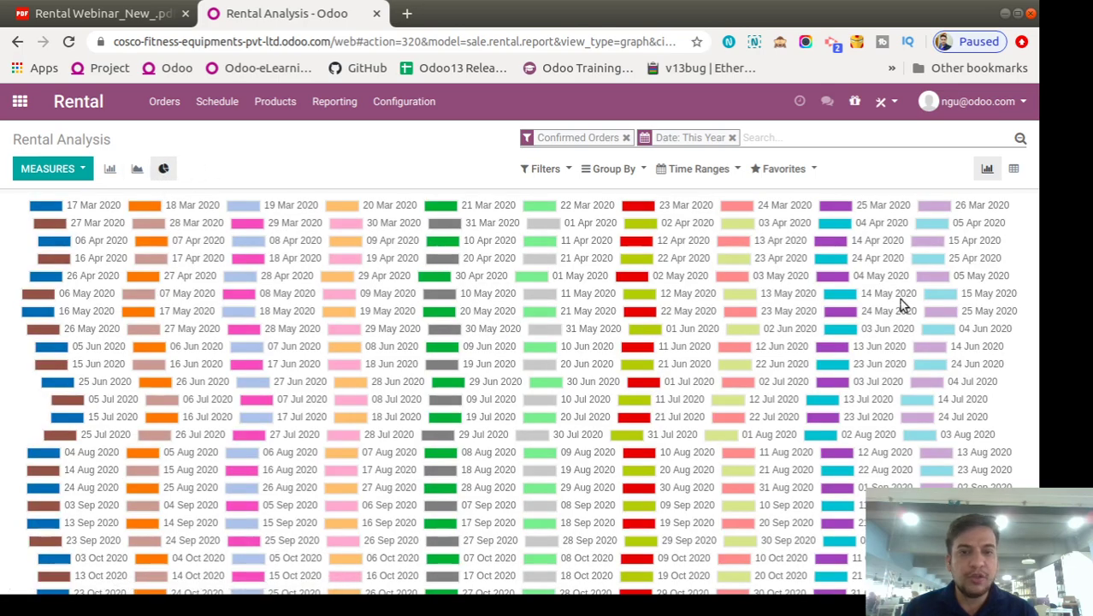
left_click(1013, 168)
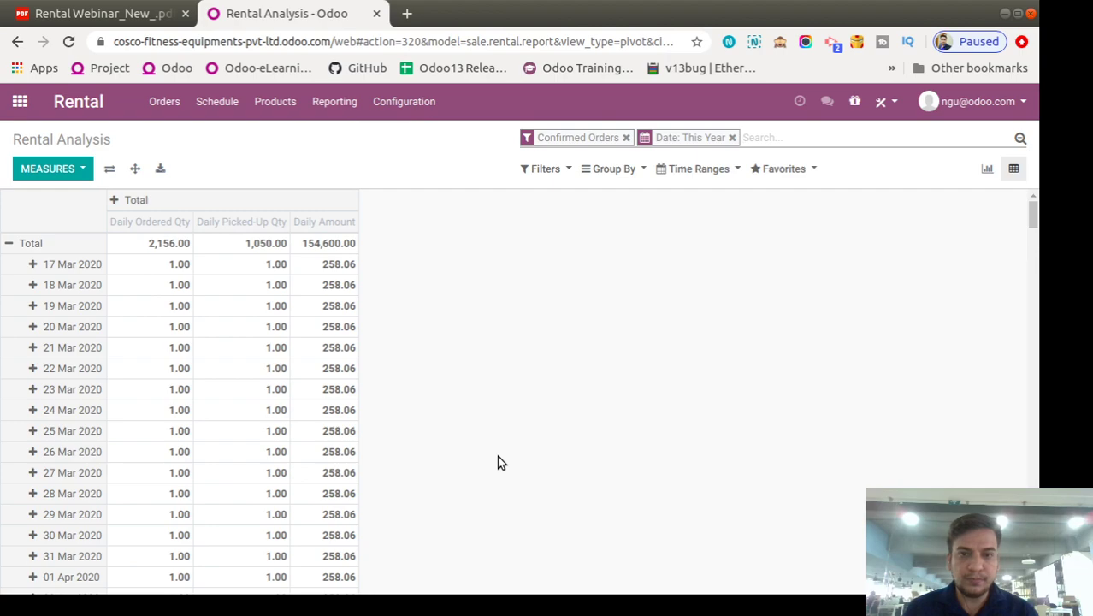
left_click(165, 102)
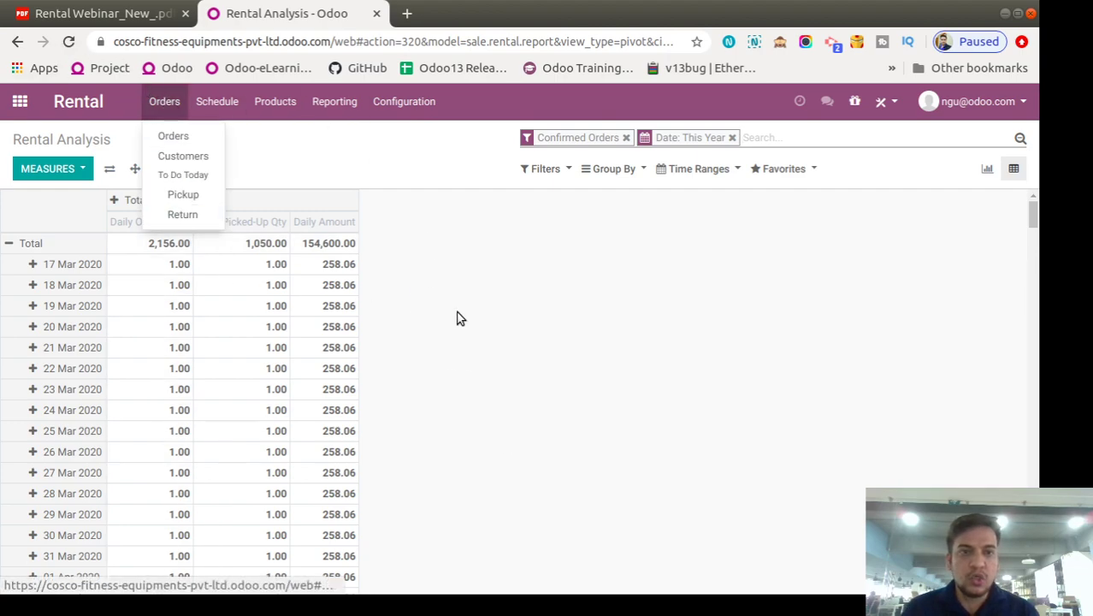
left_click(456, 317)
- Start a new product record from the rental products list and name it "Exercise Ball"
left_click(275, 102)
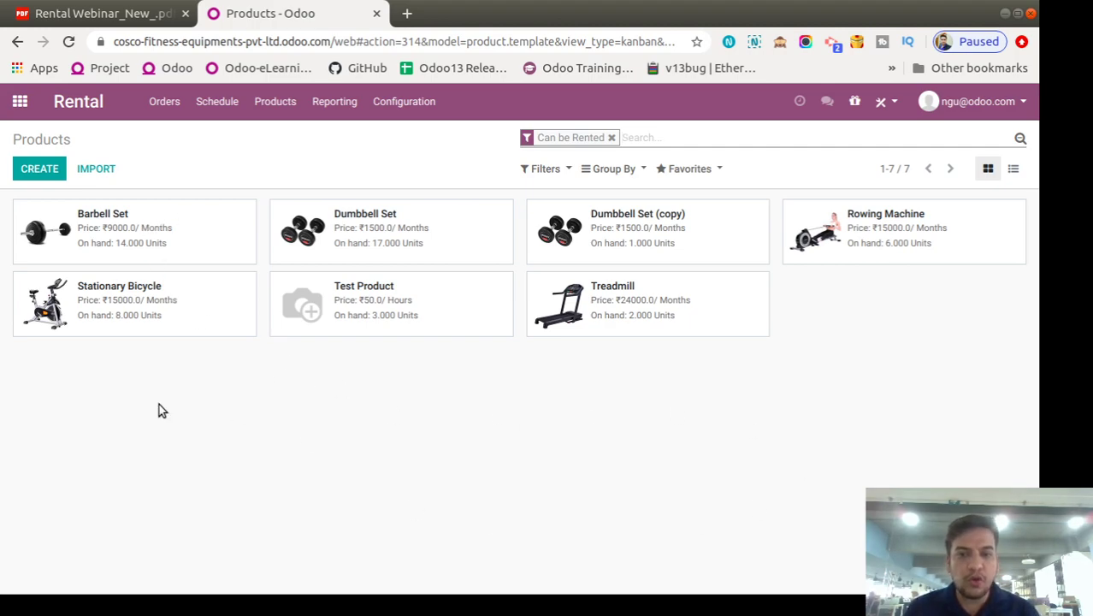
left_click(26, 168)
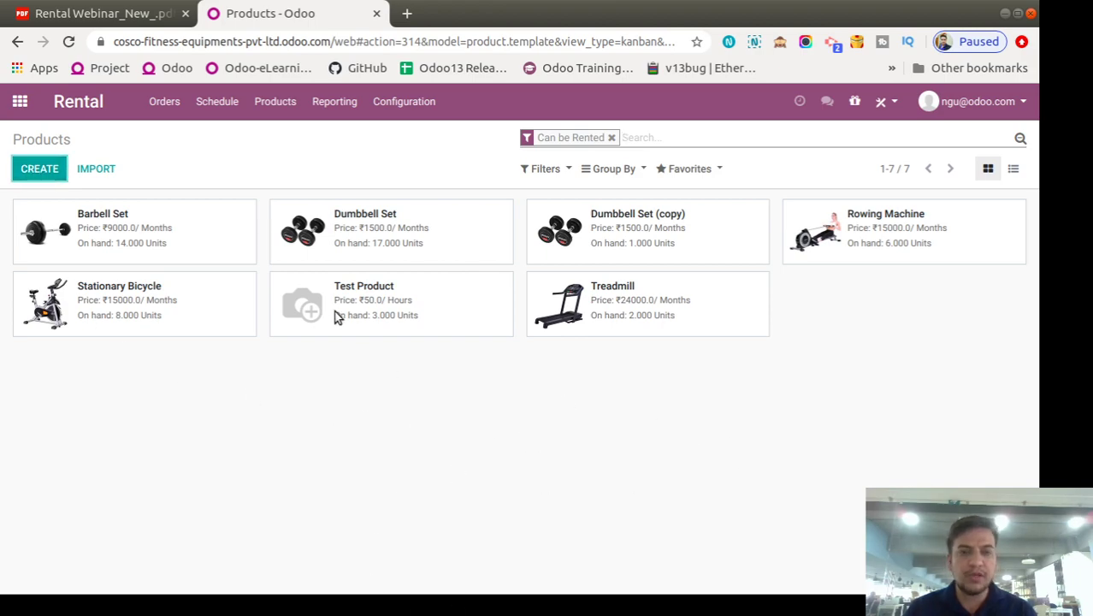
left_click(177, 314)
scroll(180, 311, "down", 1)
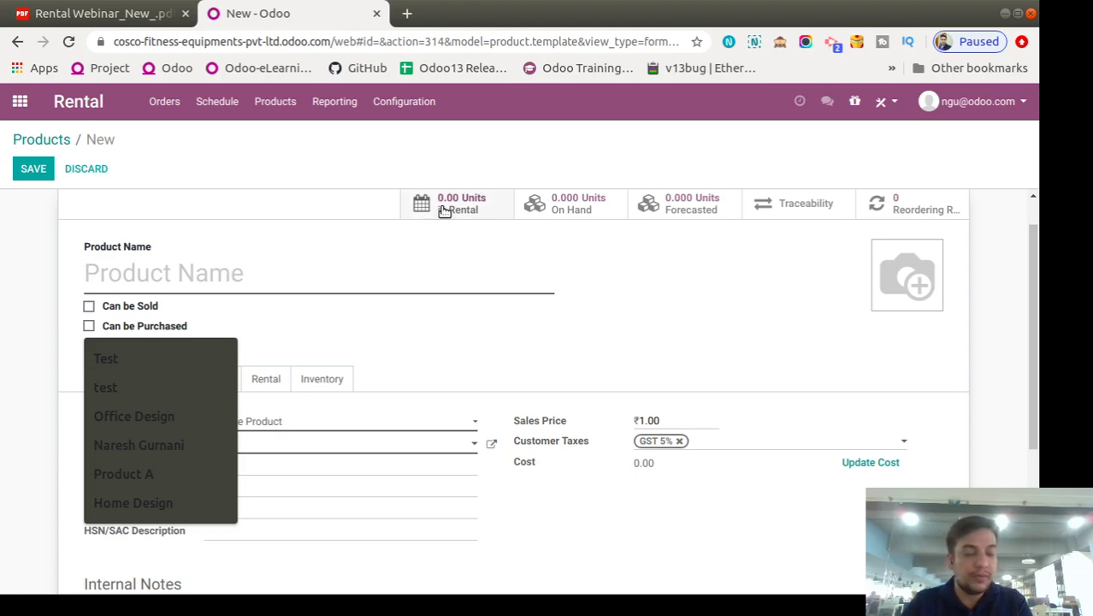
type("E")
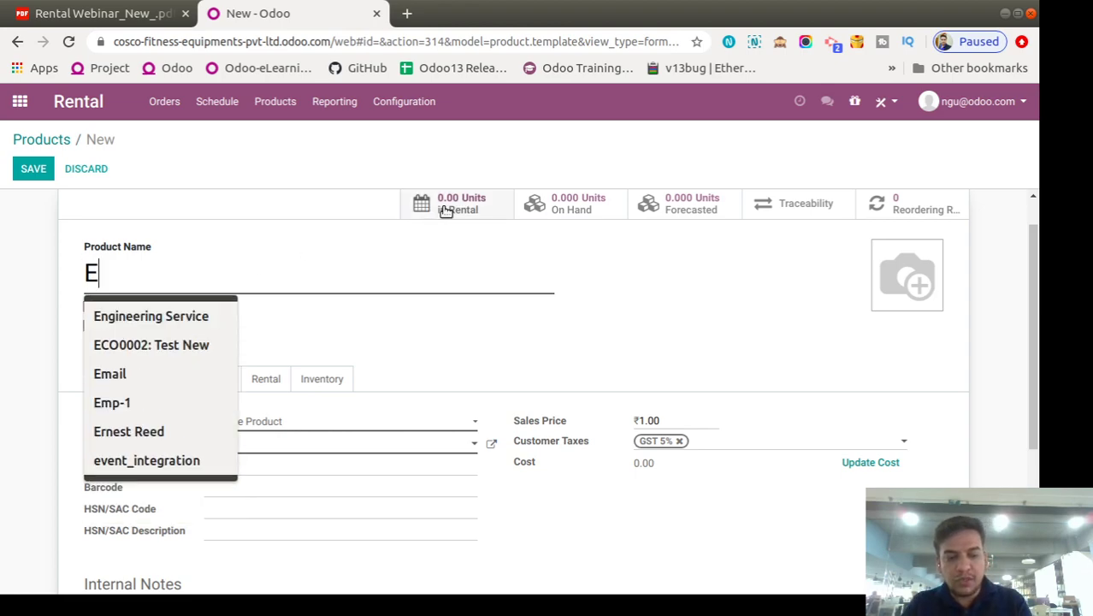
type("xercise ")
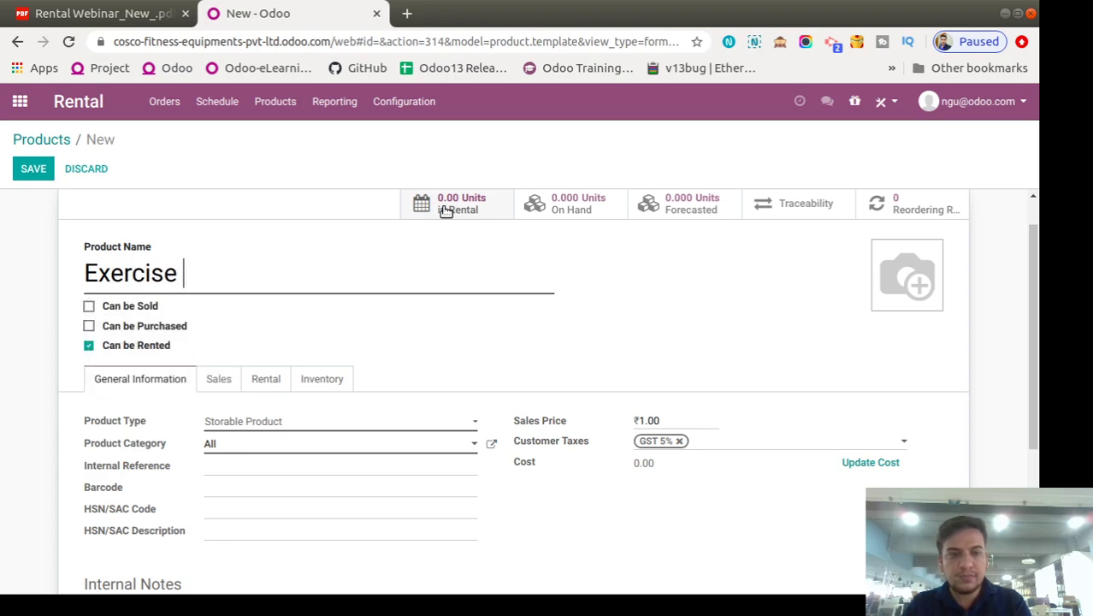
type("Na")
key("BackSpace")
key("BackSpace")
type("Ba")
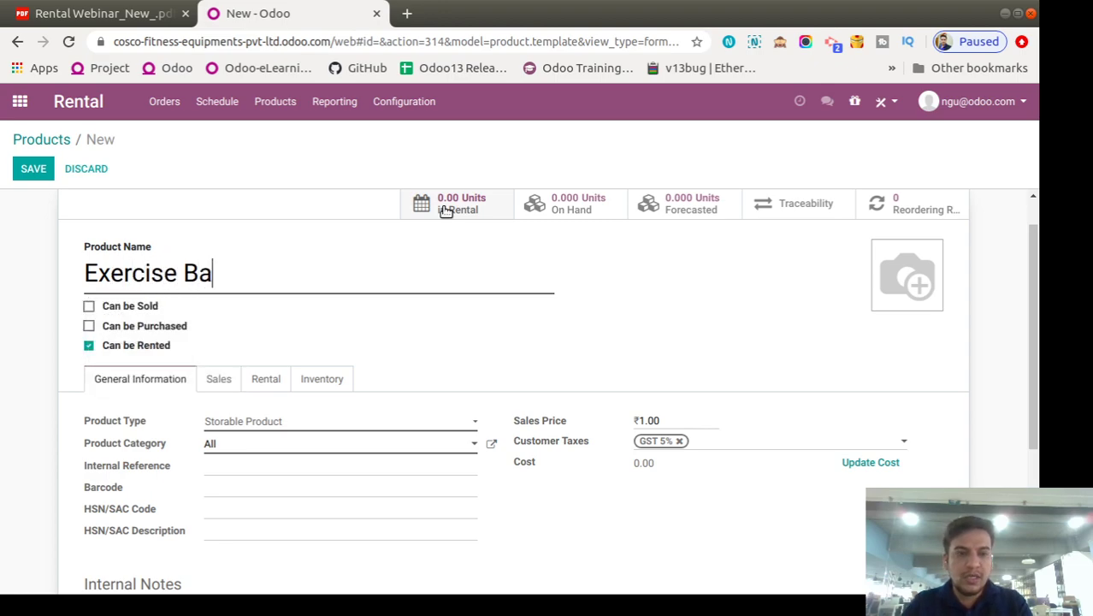
type("ll")
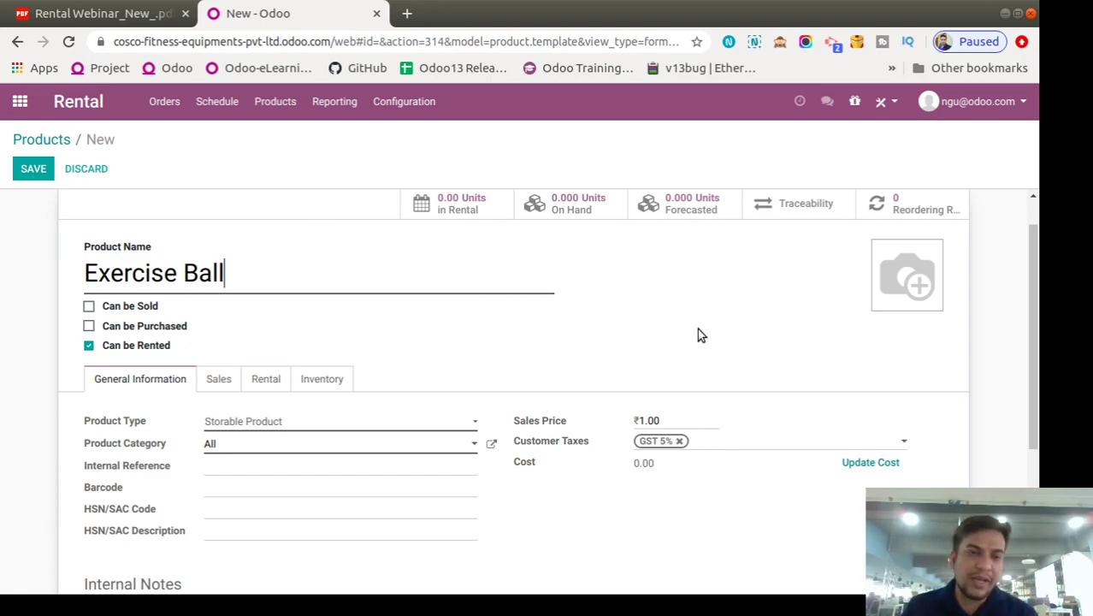
scroll(698, 334, "down", 1)
scroll(698, 333, "up", 2)
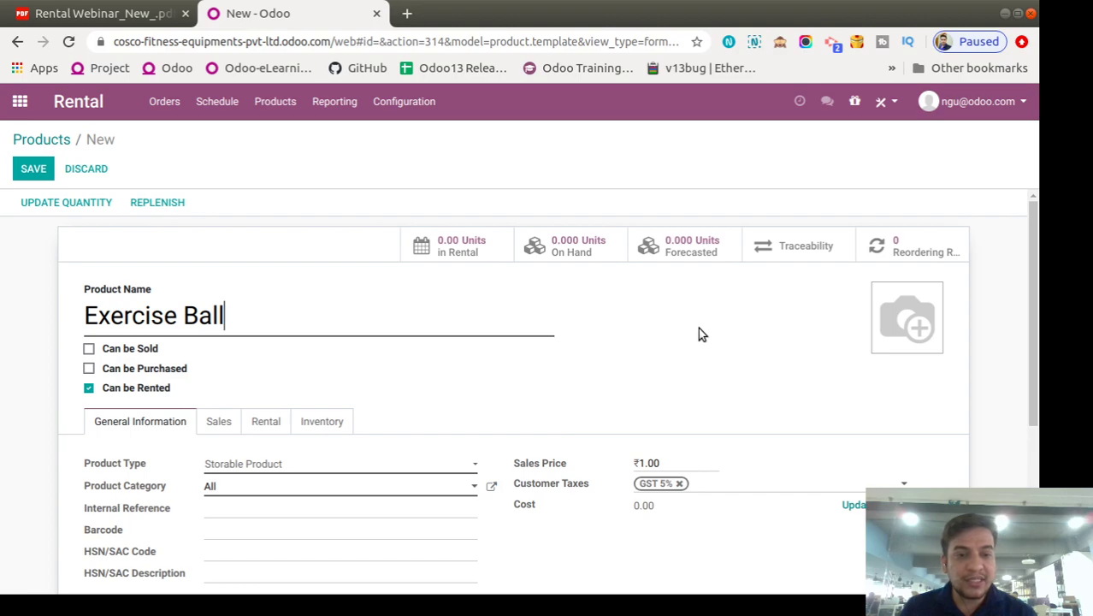
- Add a photo of a person training on an exercise ball as the product image
scroll(698, 334, "down", 1)
mouse_move(893, 283)
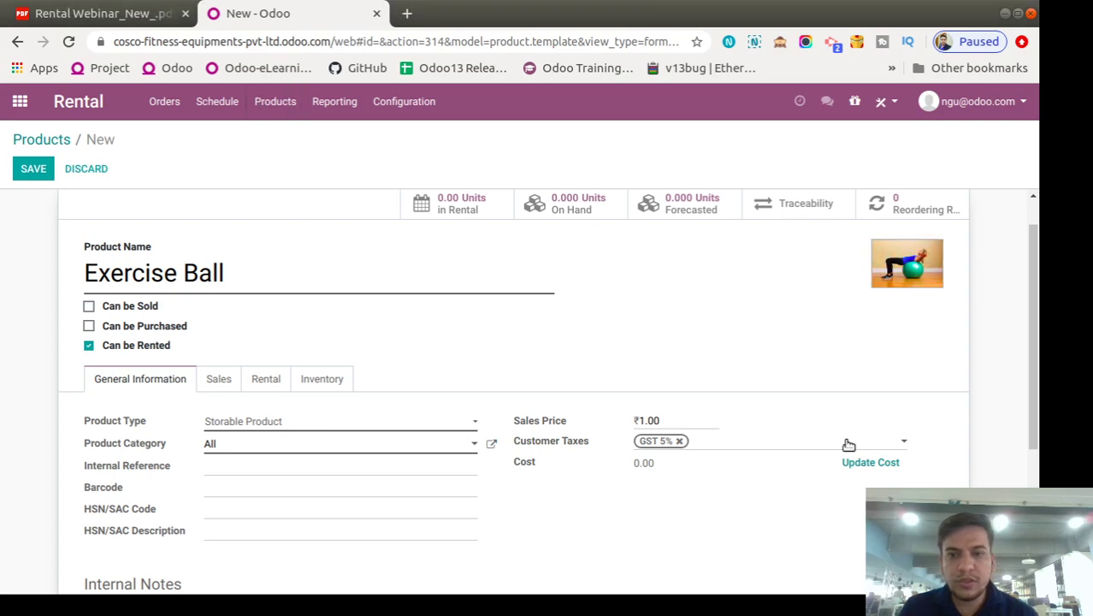
scroll(619, 332, "down", 1)
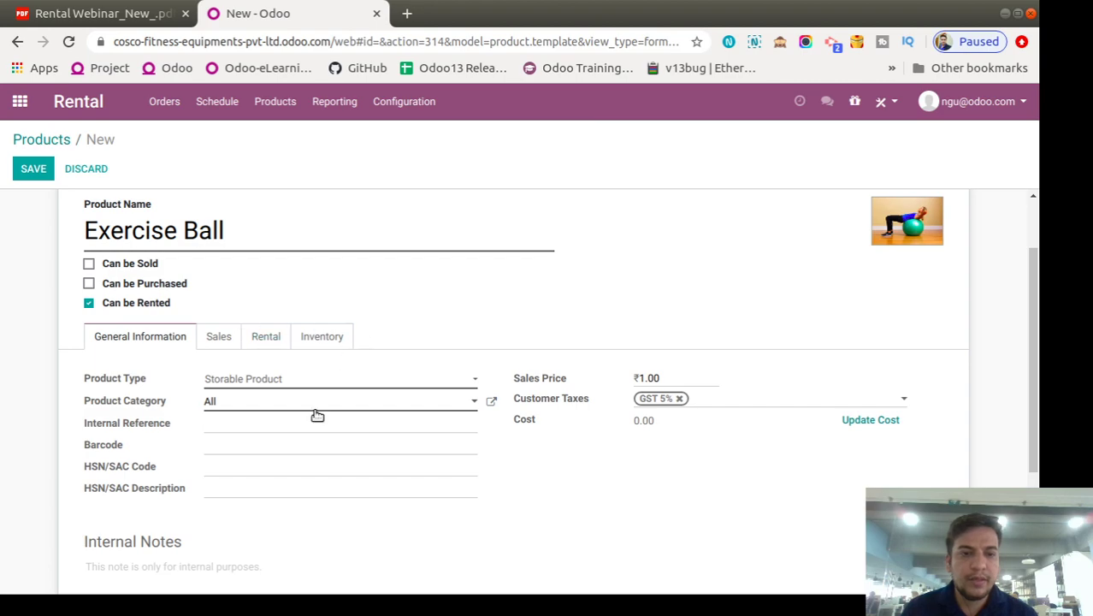
- Add a rental price of ₹300 for a duration of 1 week to the Exercise Ball
left_click(272, 338)
scroll(300, 410, "down", 1)
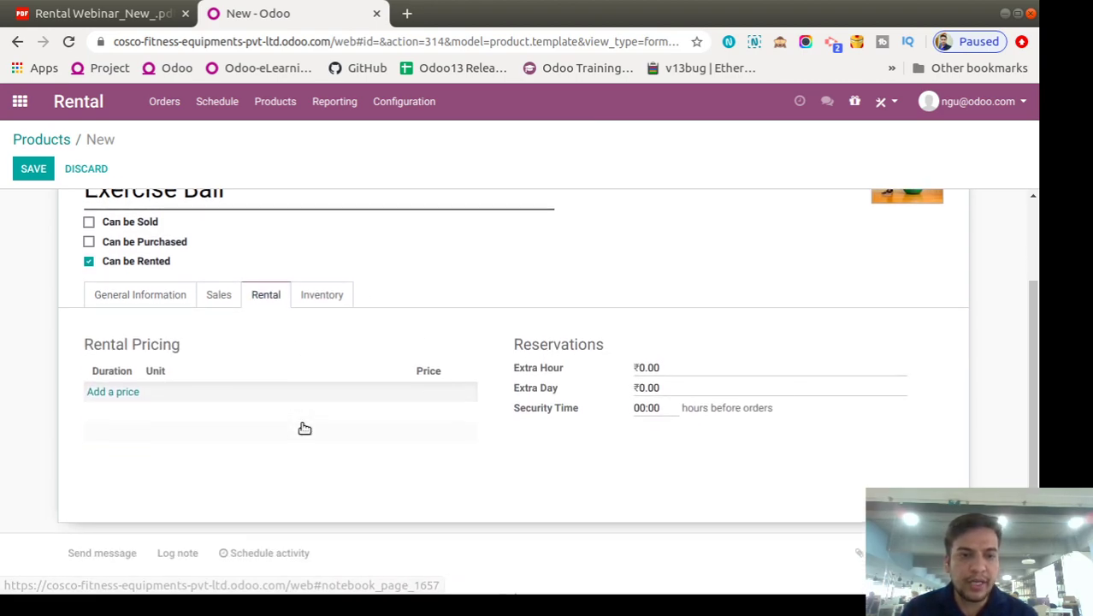
left_click(106, 391)
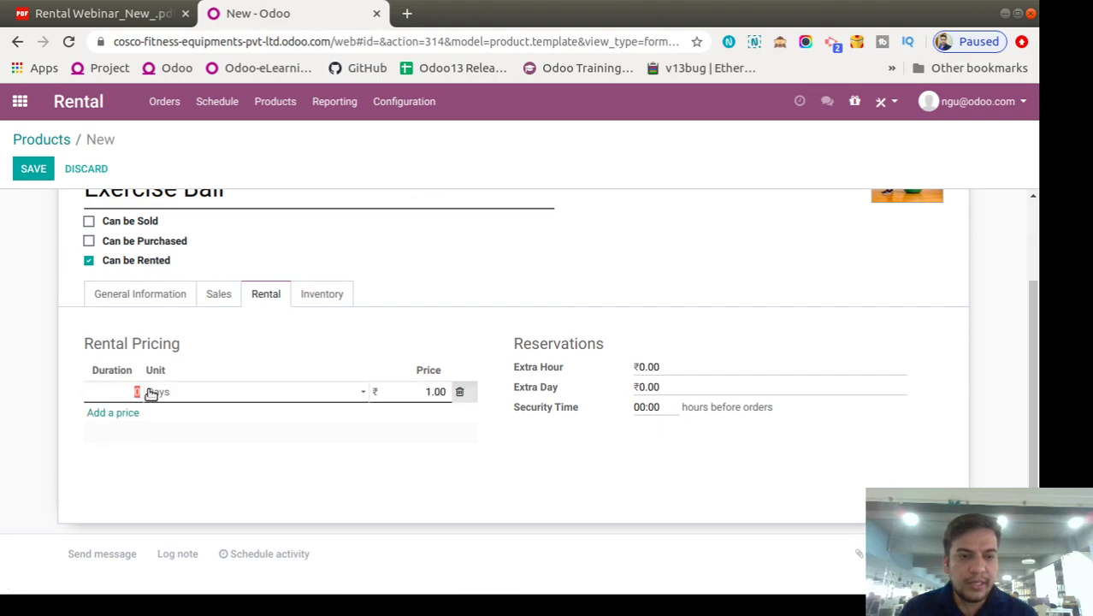
left_click(130, 390)
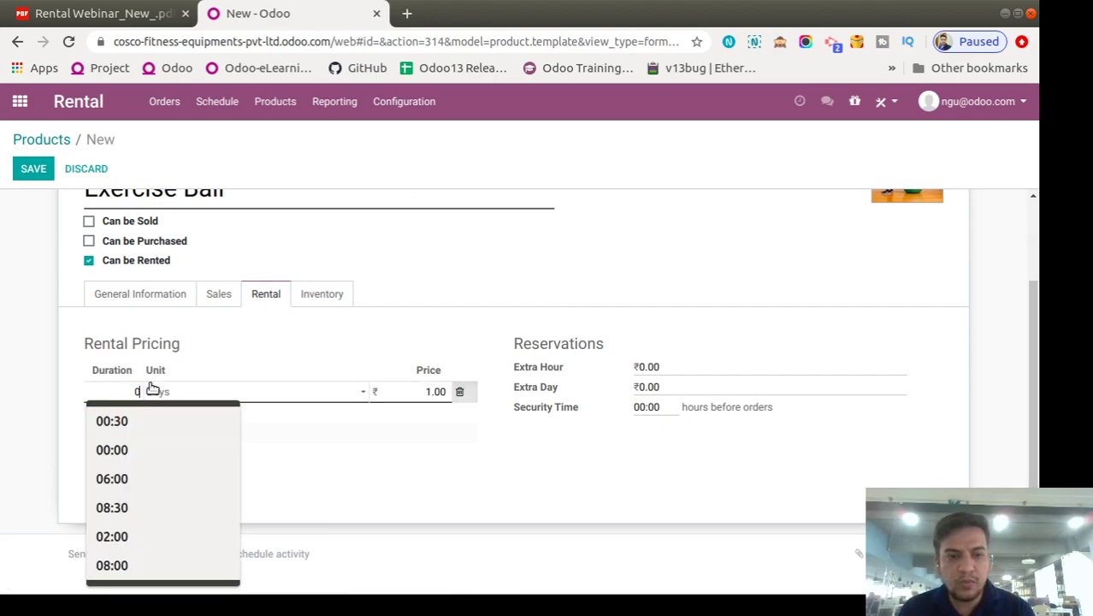
type("1")
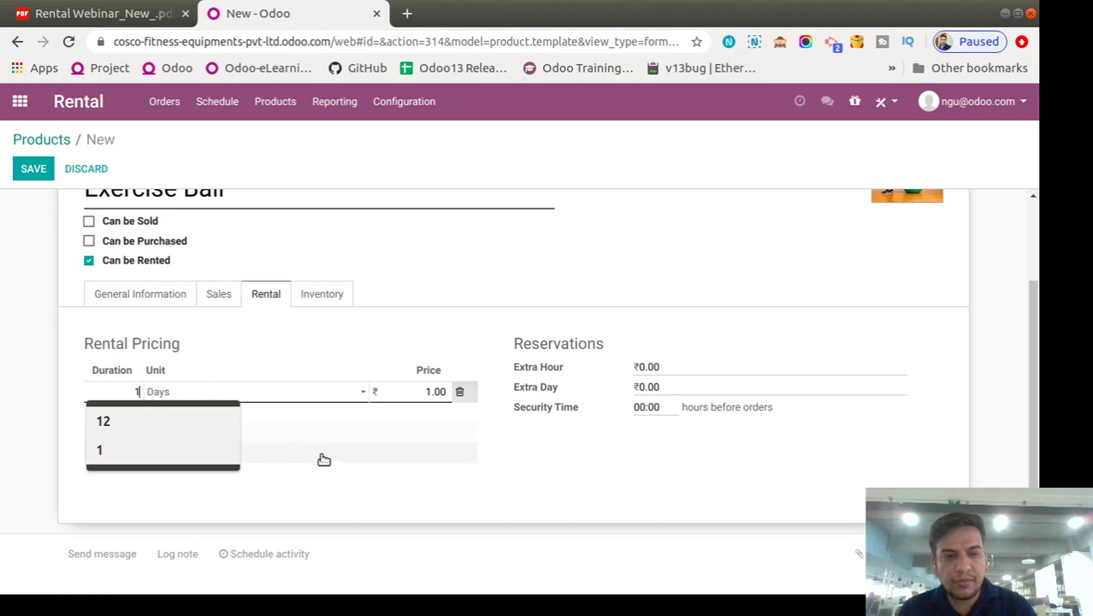
left_click(215, 424)
left_click(190, 395)
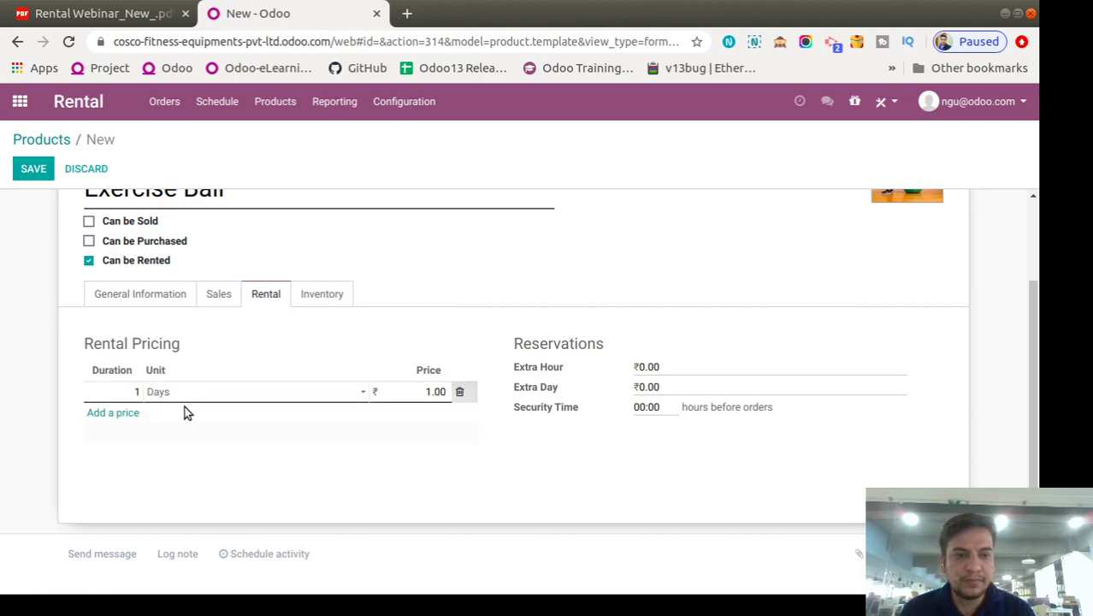
left_click(165, 431)
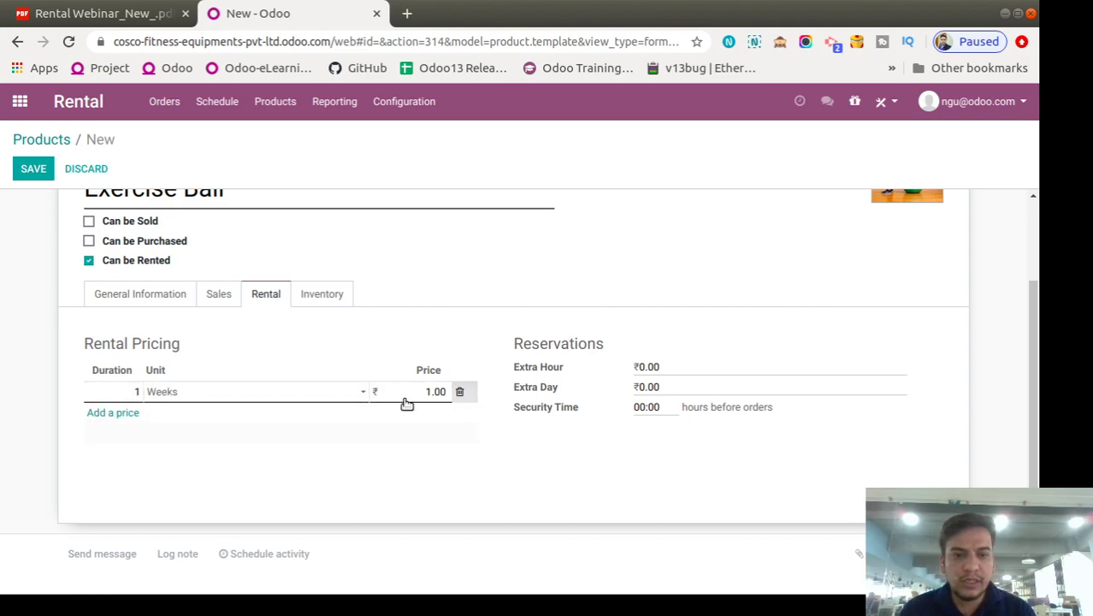
left_click(412, 399)
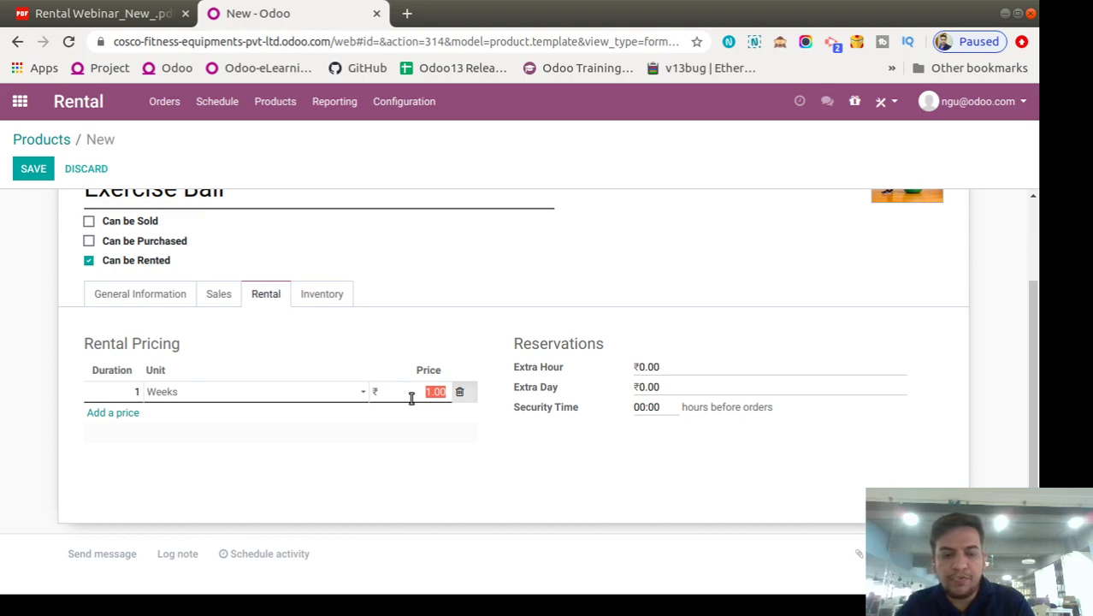
type("300")
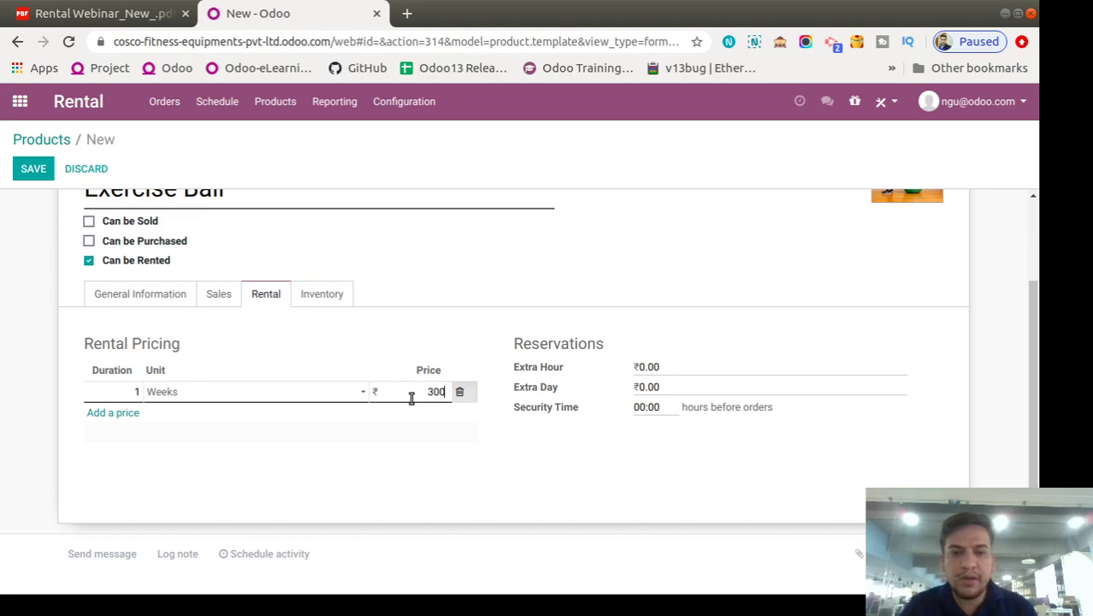
left_click(439, 490)
- Add a second rental price of ₹1,000 for a duration of 1 month
left_click(109, 413)
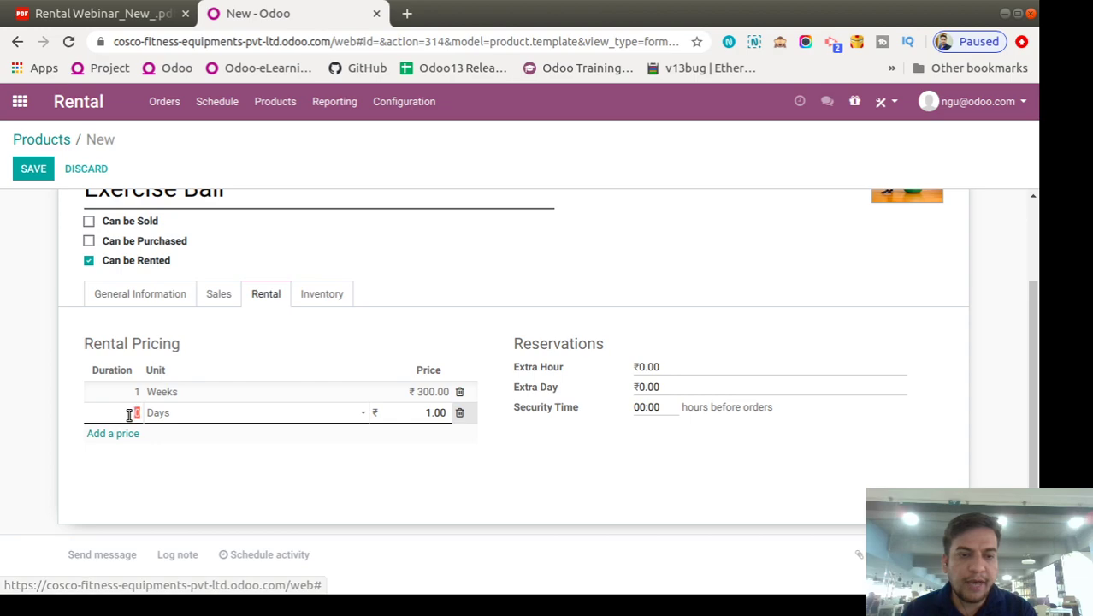
left_click(134, 414)
type("1")
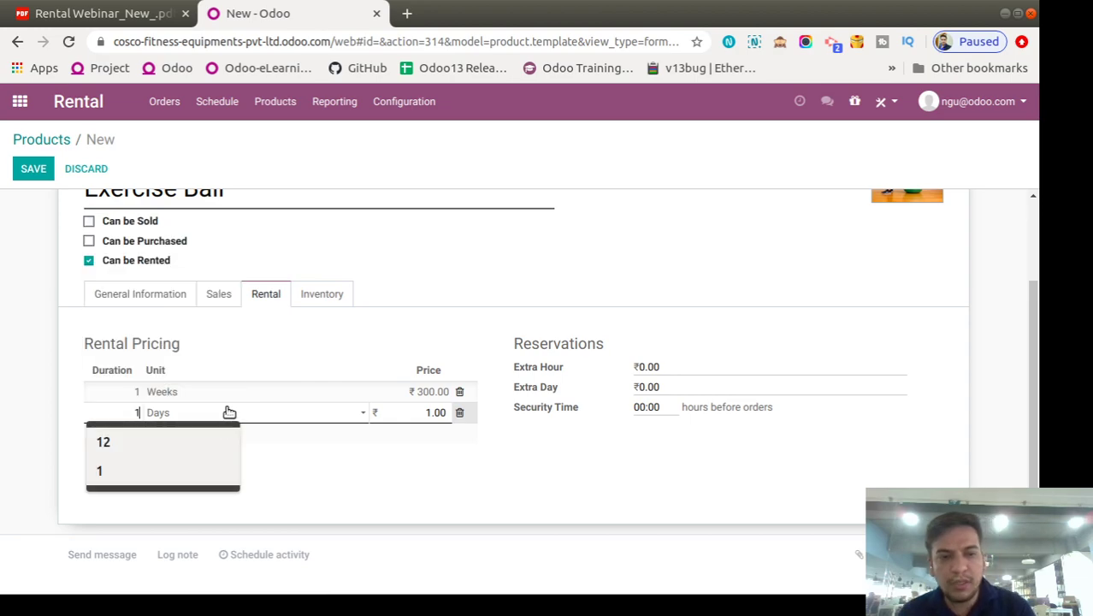
key("Tab")
key("m")
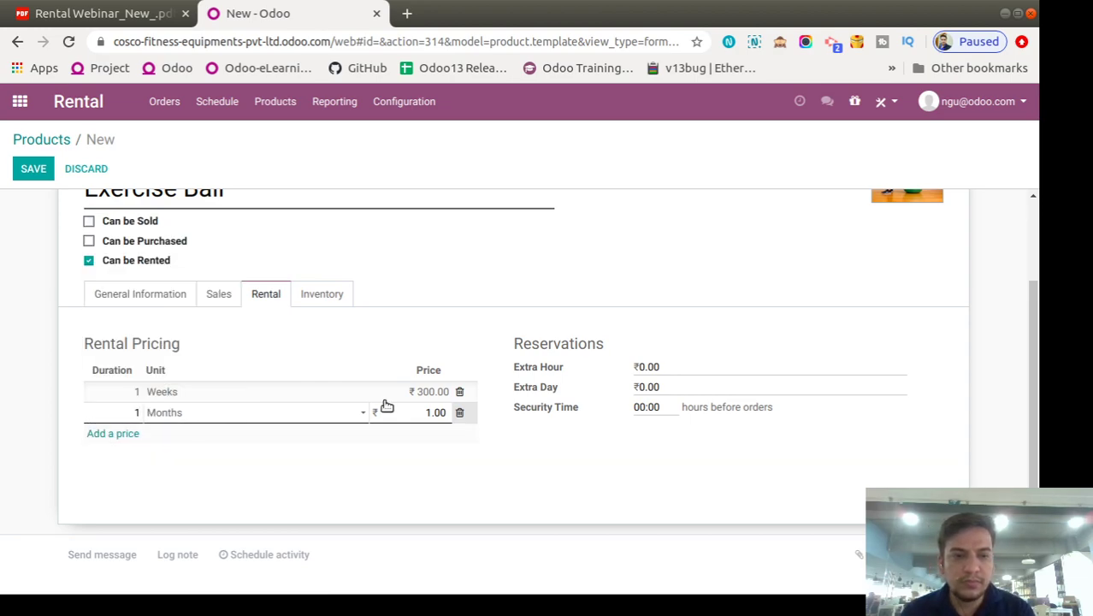
left_click(400, 419)
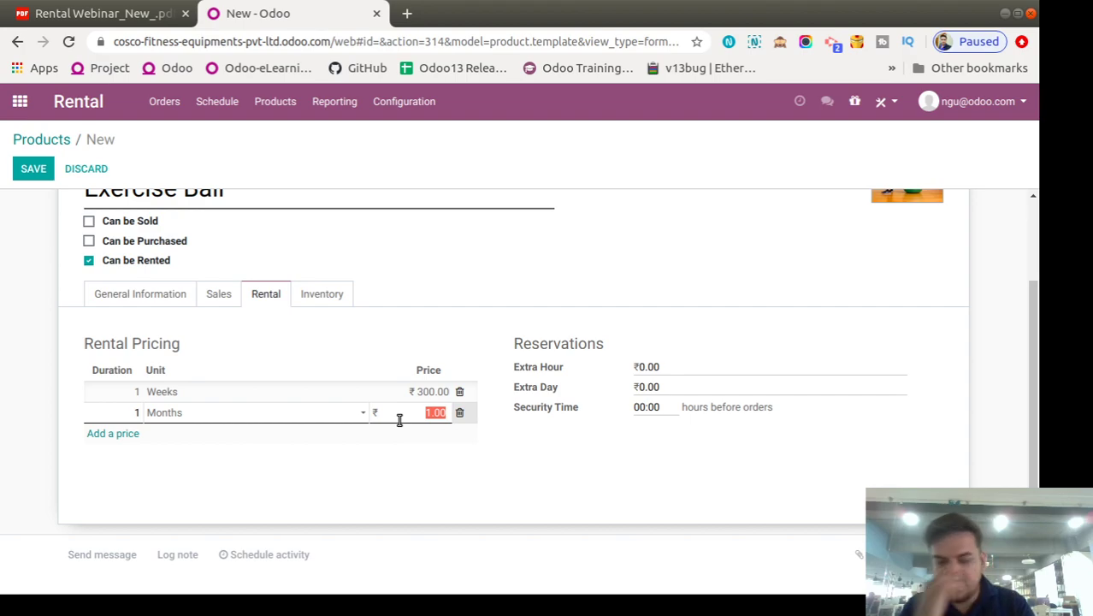
type("1")
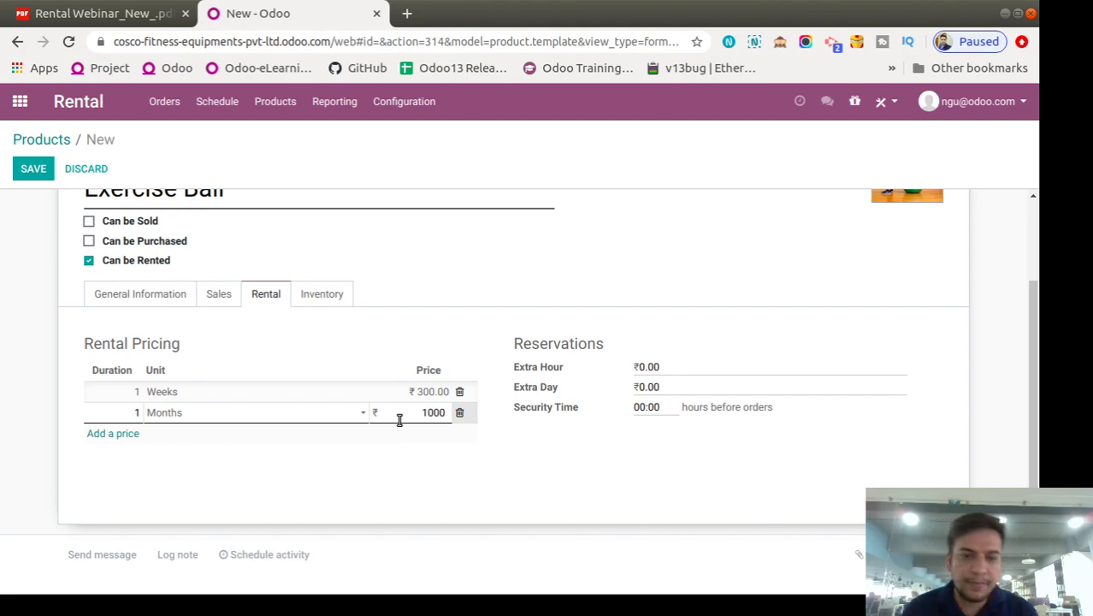
left_click(447, 467)
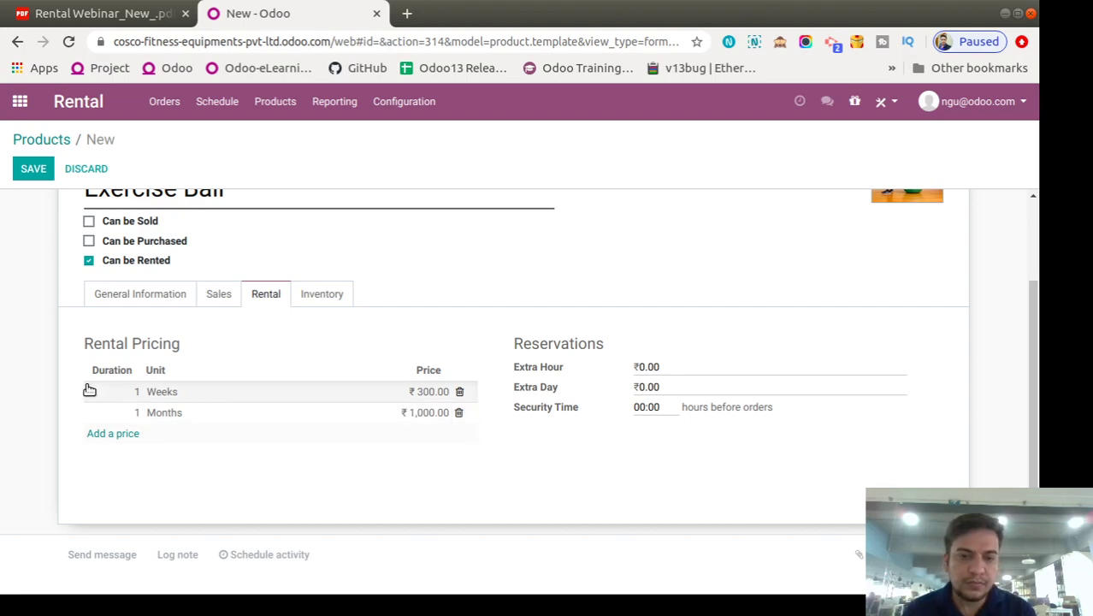
- Add a third rental price of ₹2,500 for a duration of 3 months
left_click(105, 441)
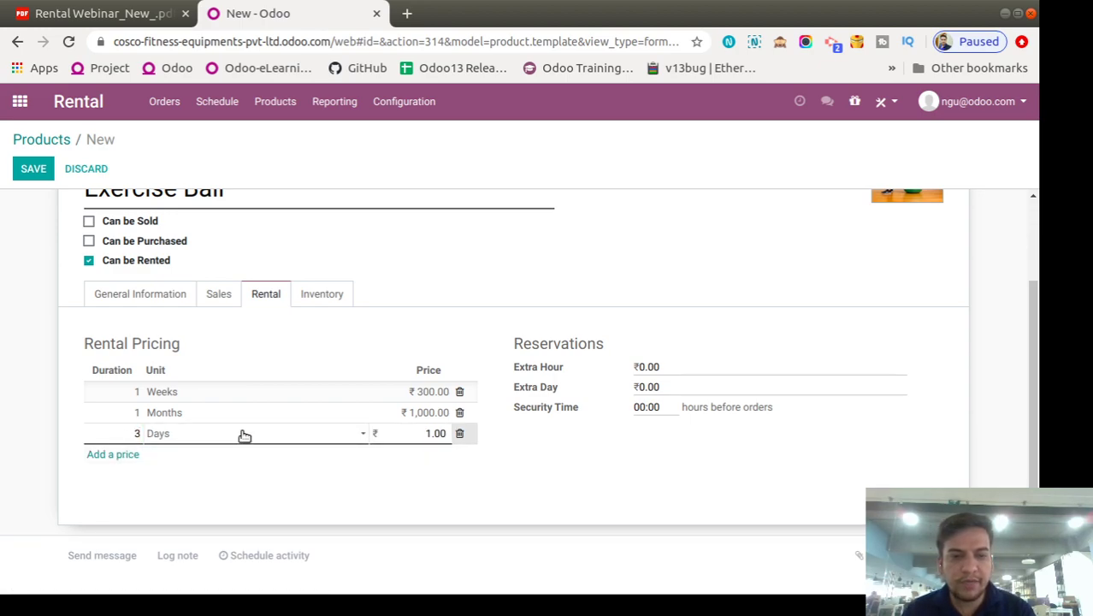
key("Tab")
key("m")
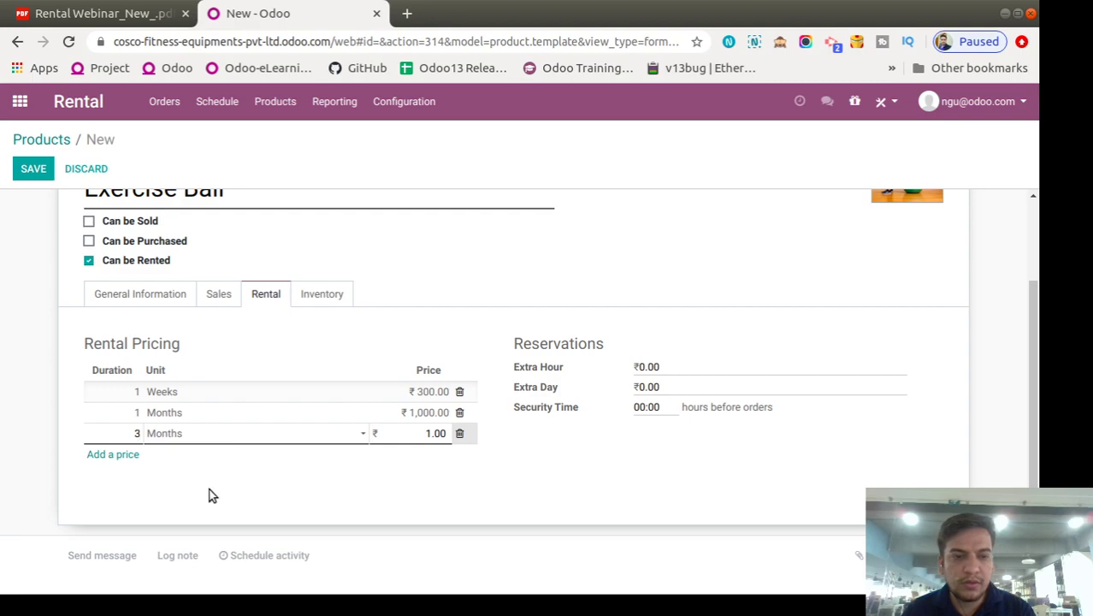
left_click(427, 436)
type("2,5")
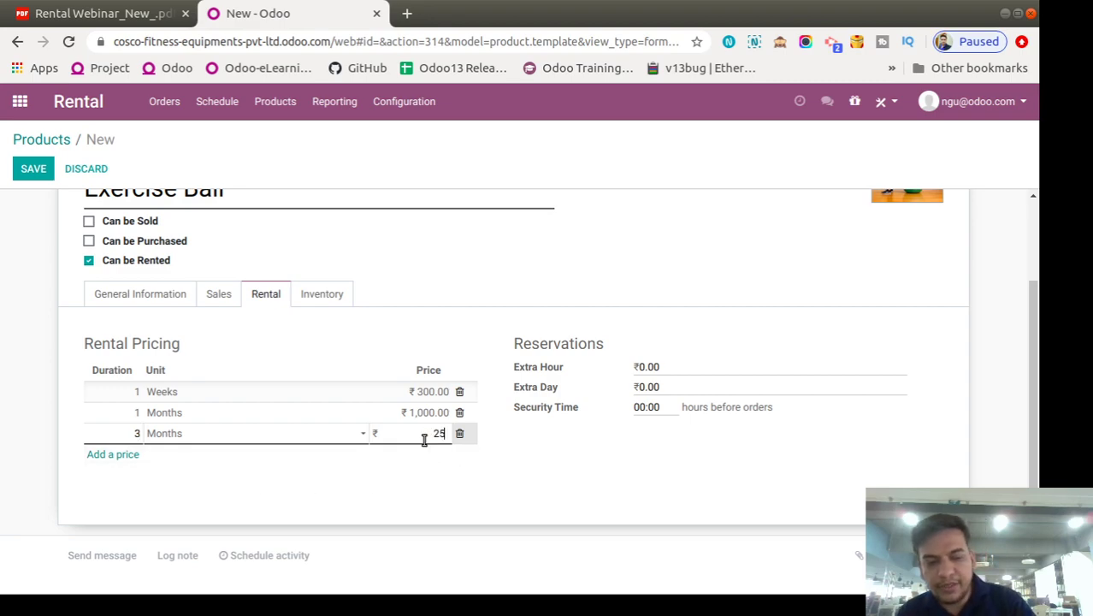
type("00")
left_click(671, 477)
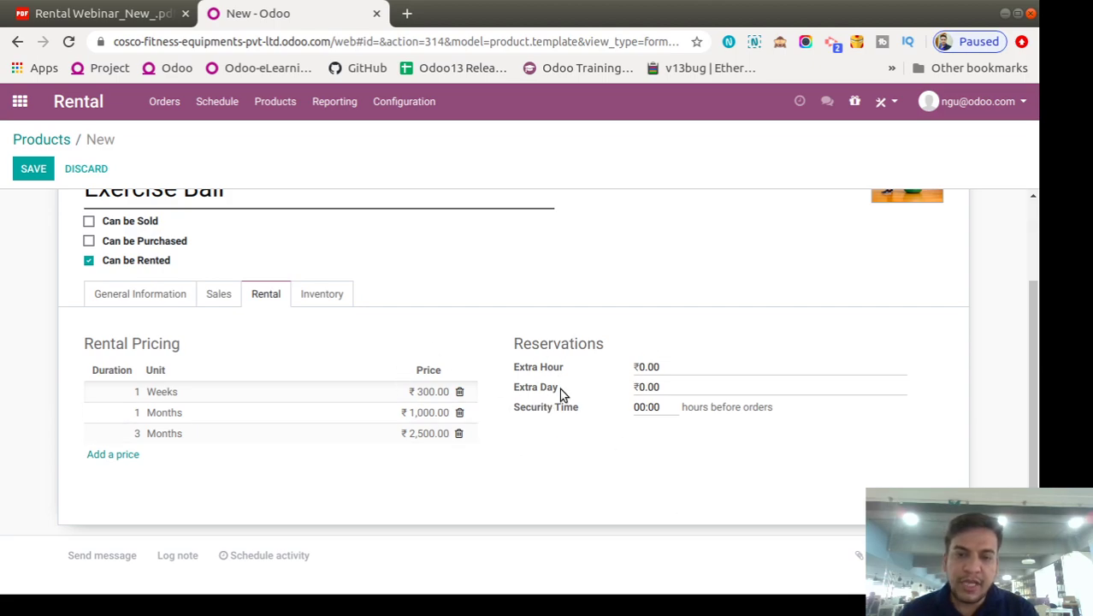
- Set the reservation charge per extra day to ₹100 and the security time to 3 hours before orders
left_click(691, 366)
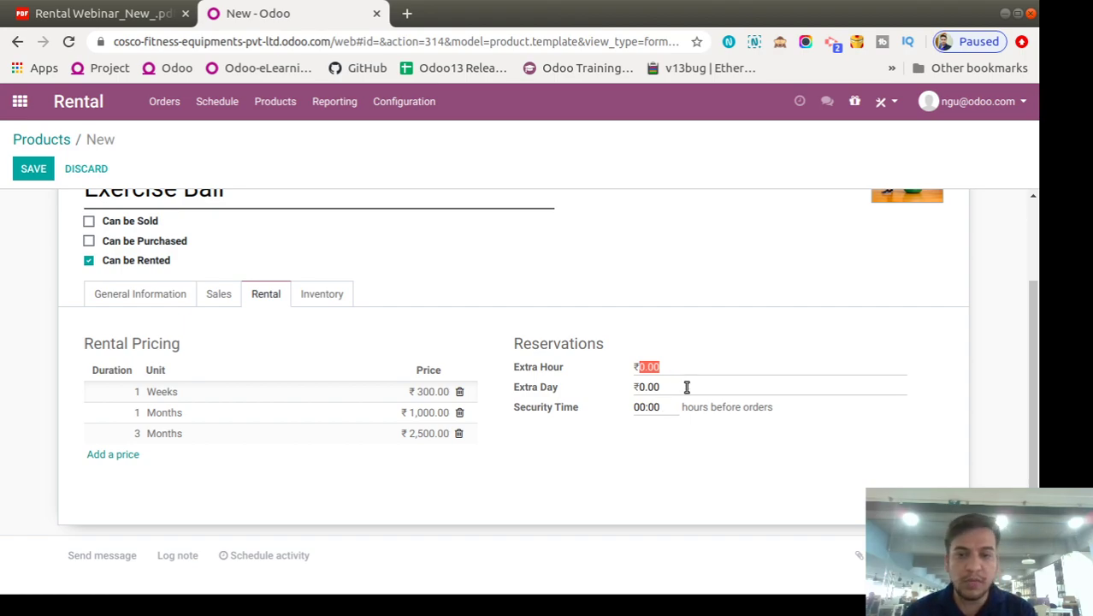
left_click(682, 391)
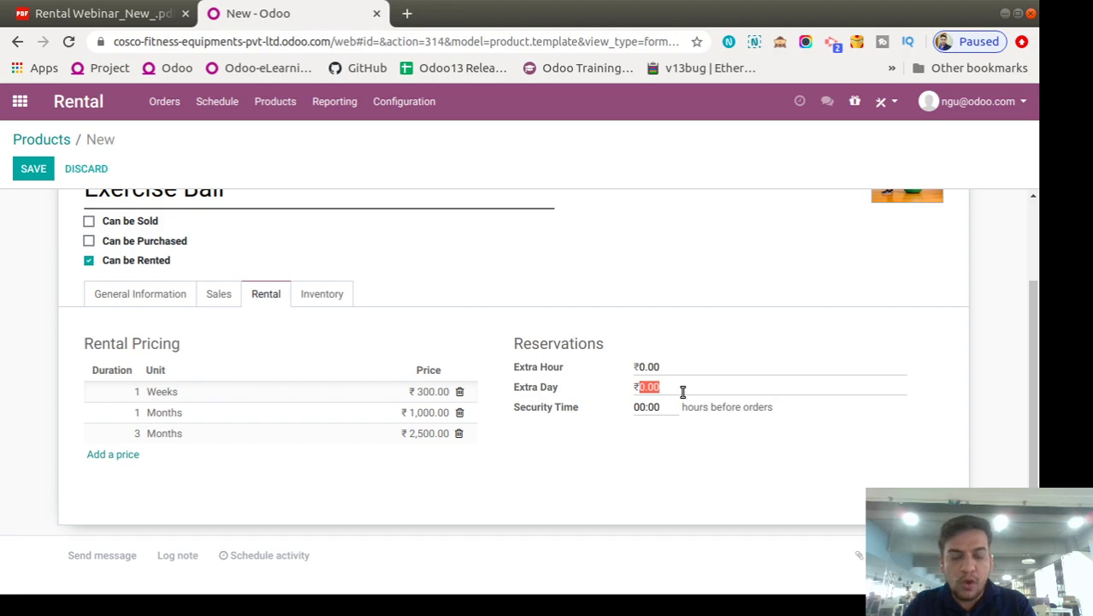
type("1")
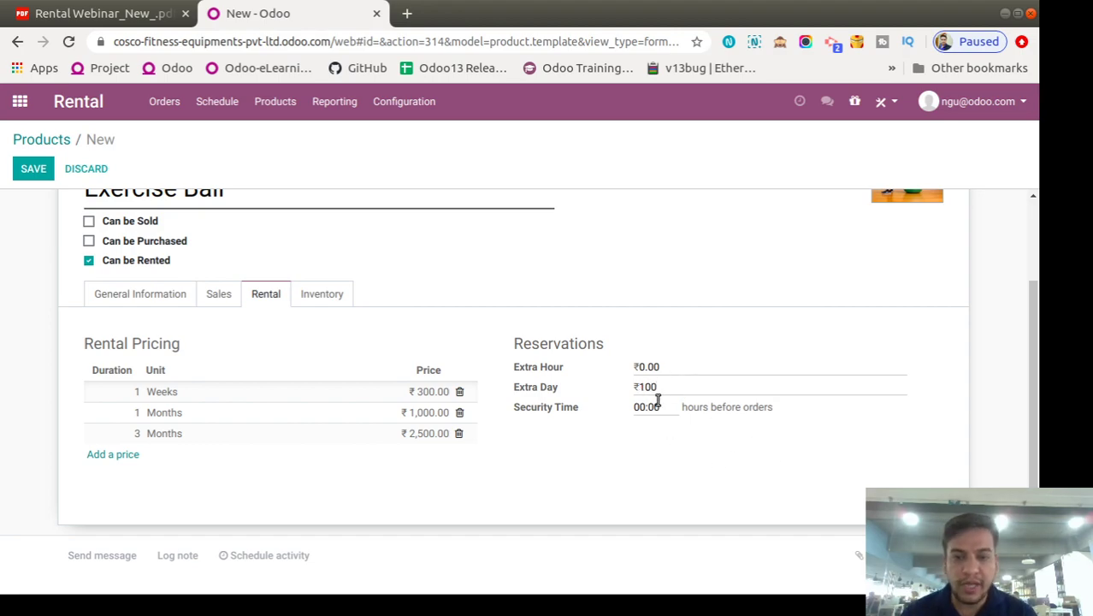
triple_click(550, 411)
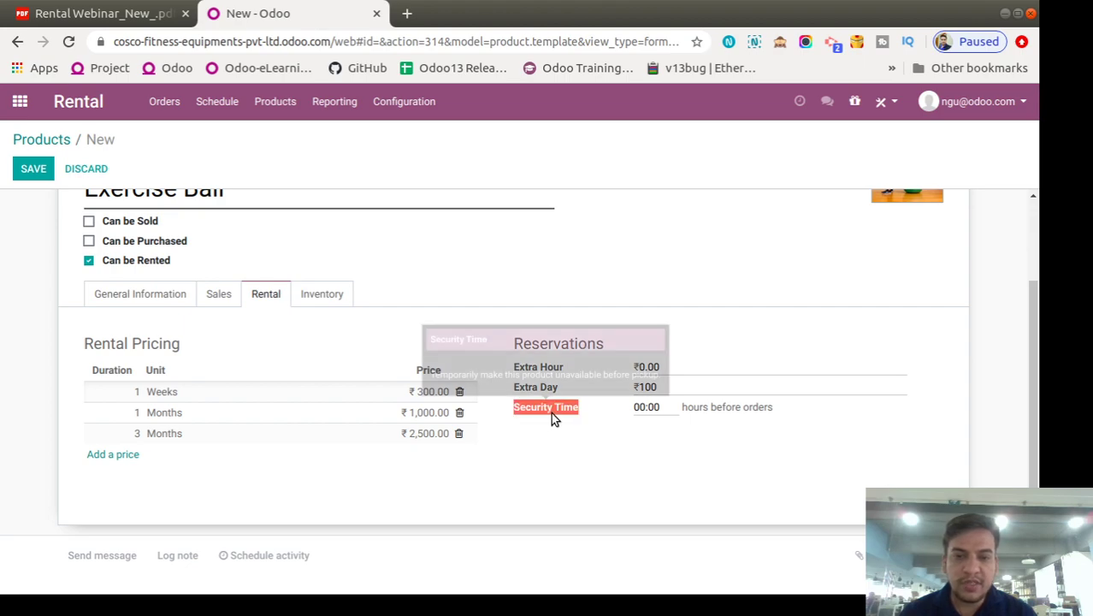
left_click(674, 410)
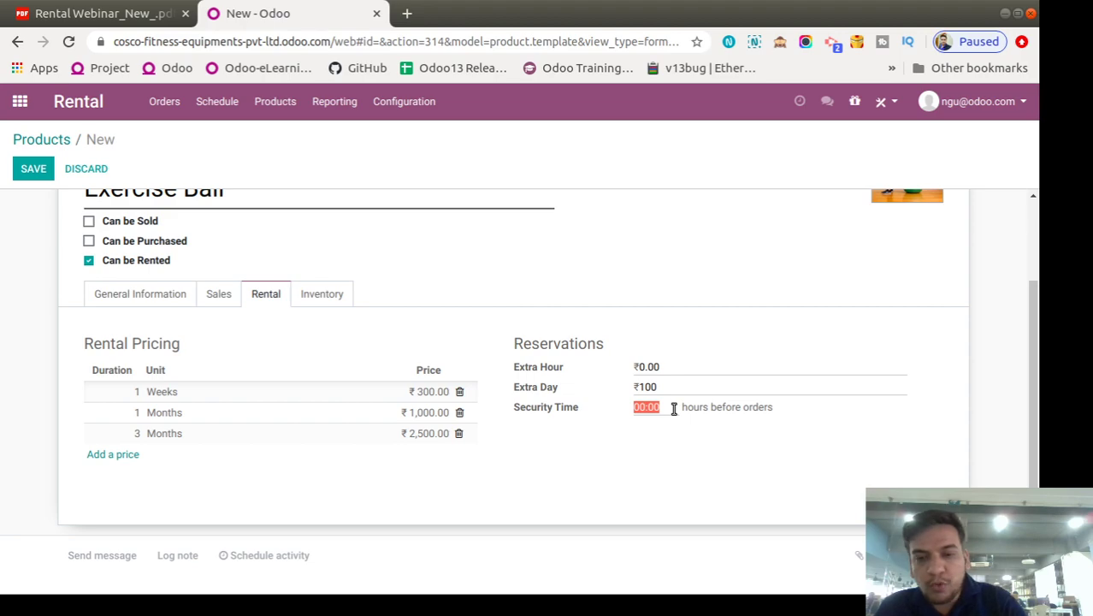
type("3")
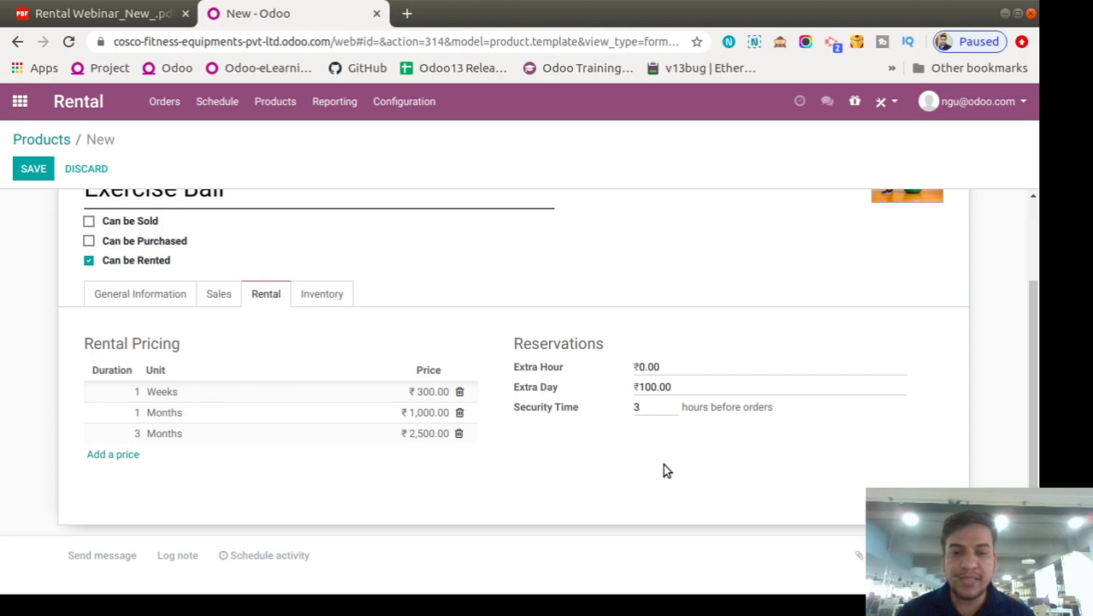
- Review the rental pricing and reservation settings and save the Exercise Ball product
scroll(676, 430, "up", 1)
scroll(697, 410, "down", 1)
scroll(695, 448, "up", 1)
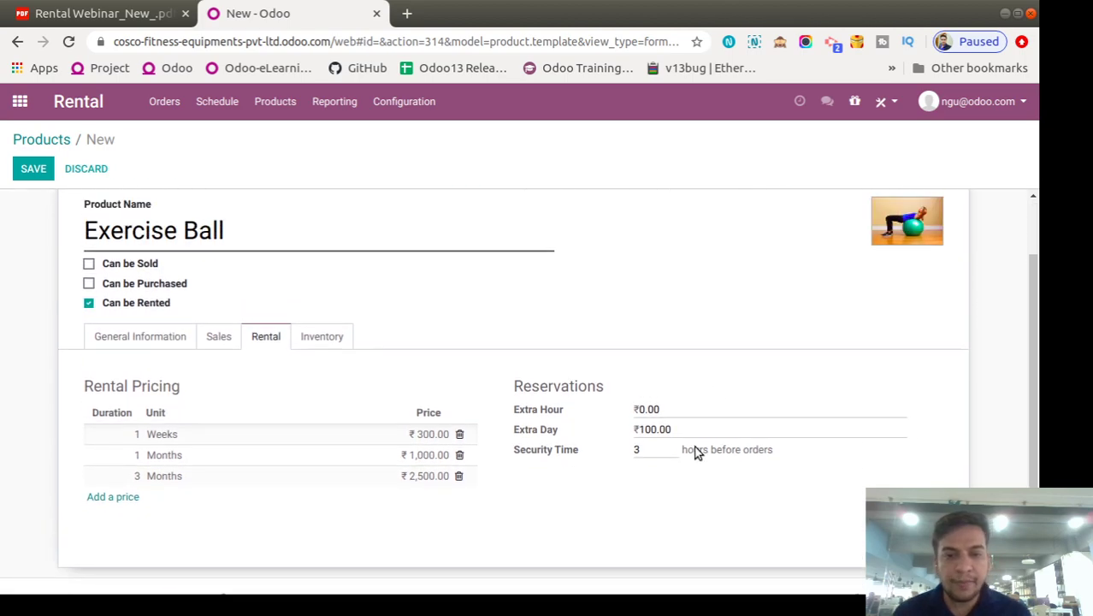
scroll(683, 366, "down", 2)
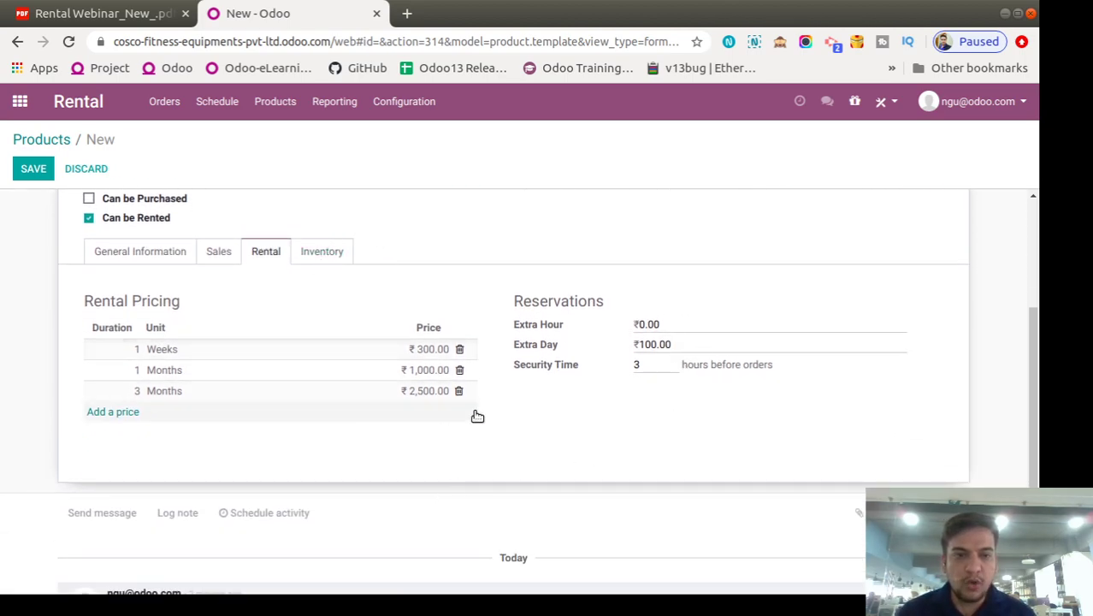
left_click(33, 168)
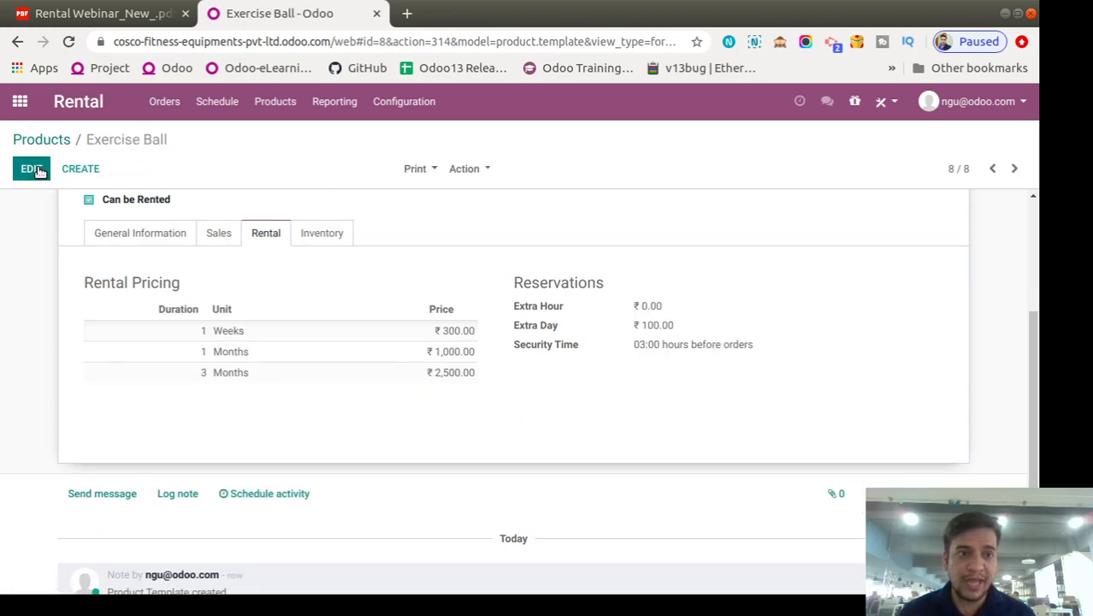
- Edit the product's inventory settings to track it by unique serial number and save the change
scroll(415, 449, "up", 3)
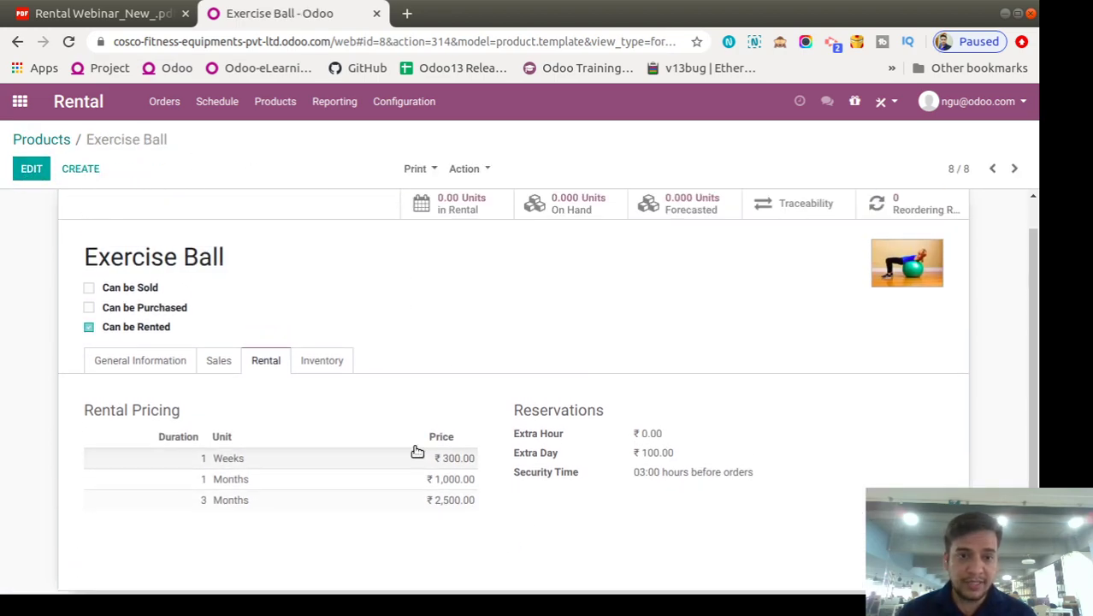
left_click(323, 360)
left_click(34, 170)
scroll(643, 419, "down", 1)
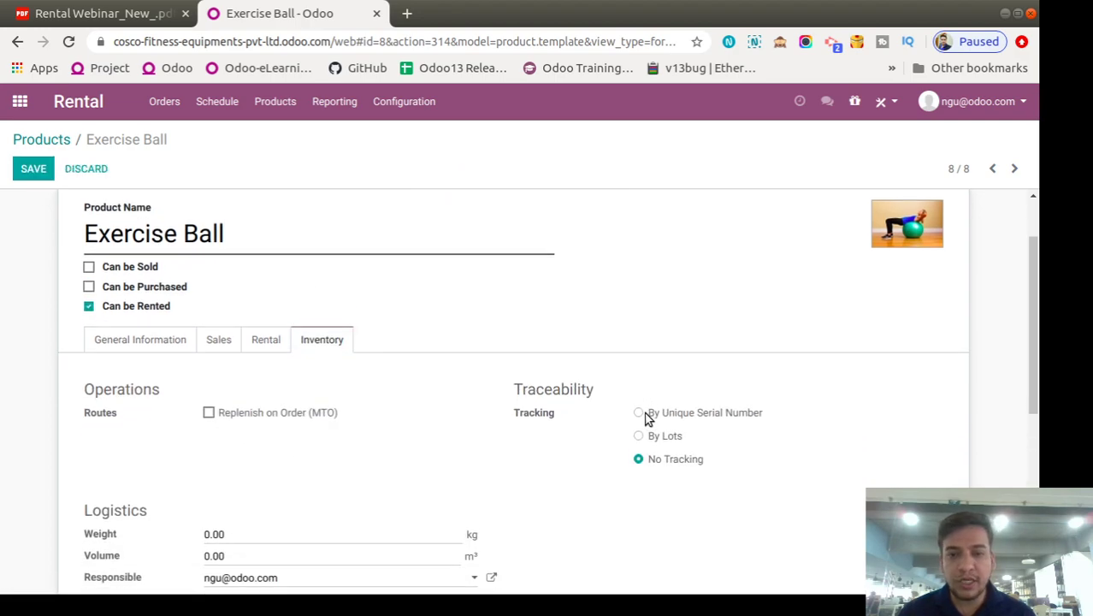
left_click(676, 410)
scroll(703, 415, "down", 1)
scroll(703, 410, "down", 1)
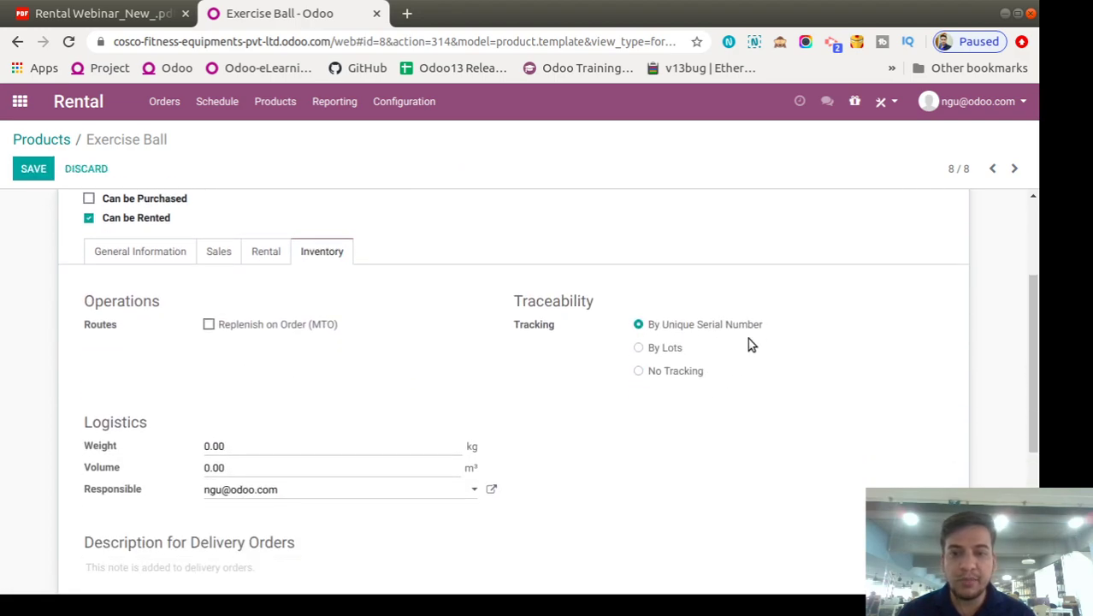
scroll(705, 370, "up", 3)
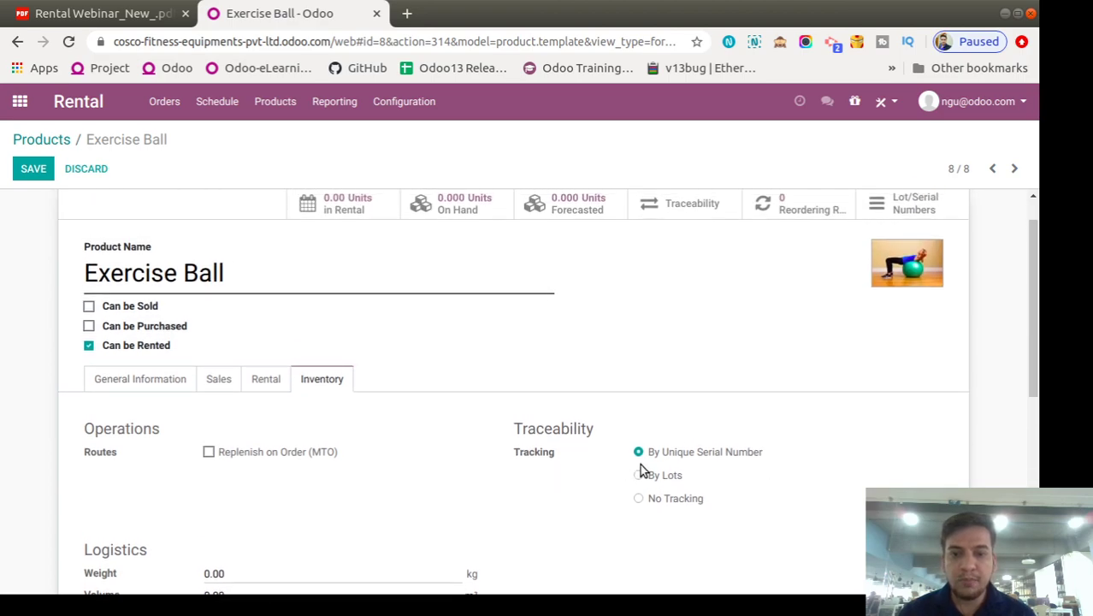
scroll(253, 366, "up", 1)
left_click(24, 171)
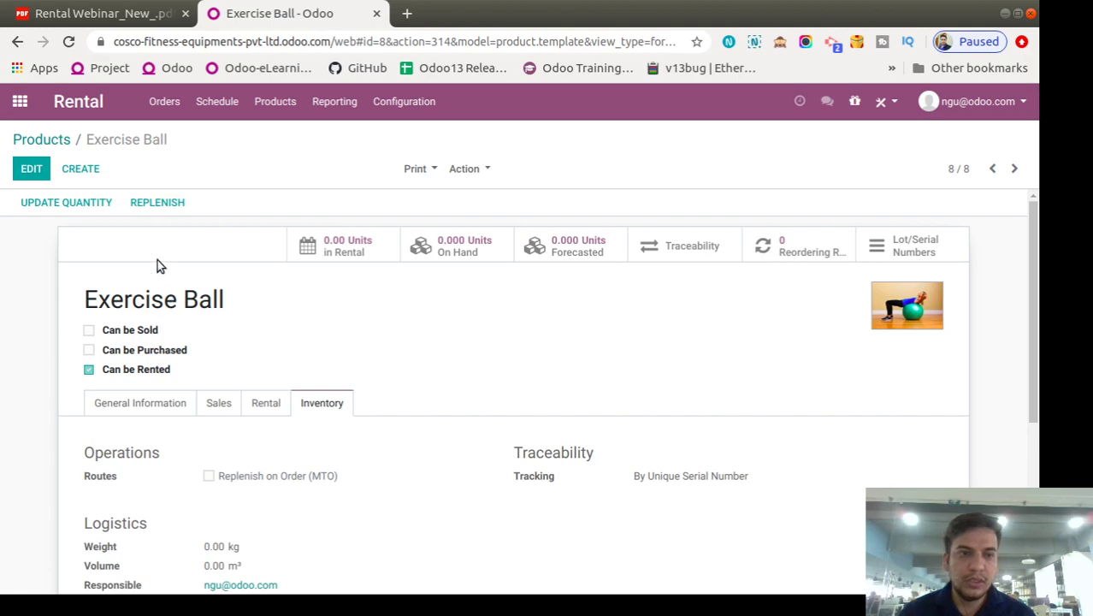
- Add Exercise Ball stock under a new serial number EB-001 with an on-hand quantity of 1 and save it
left_click(83, 202)
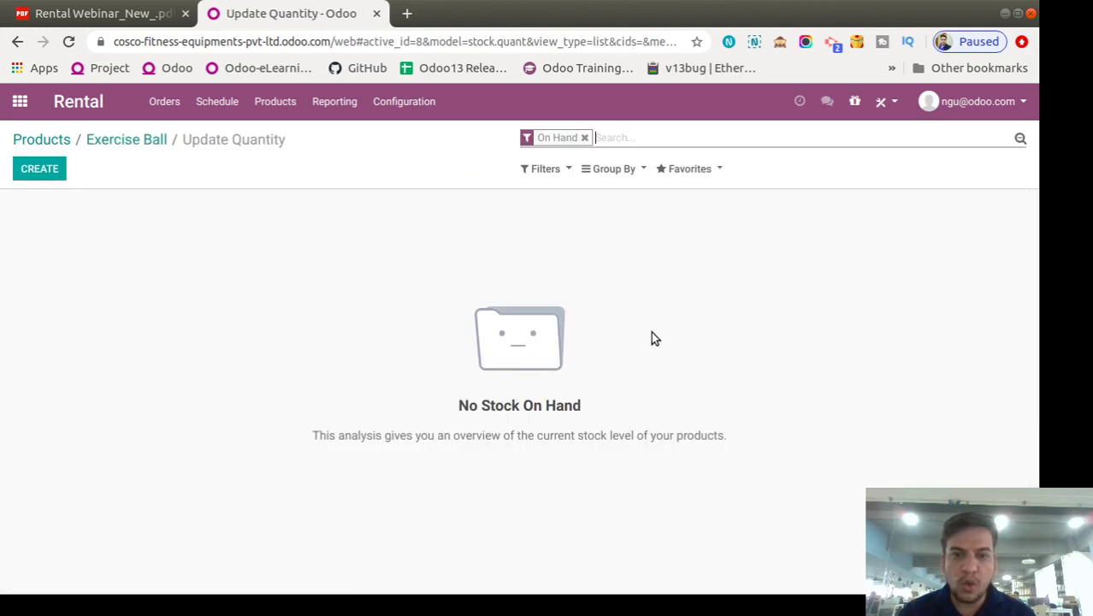
left_click(48, 170)
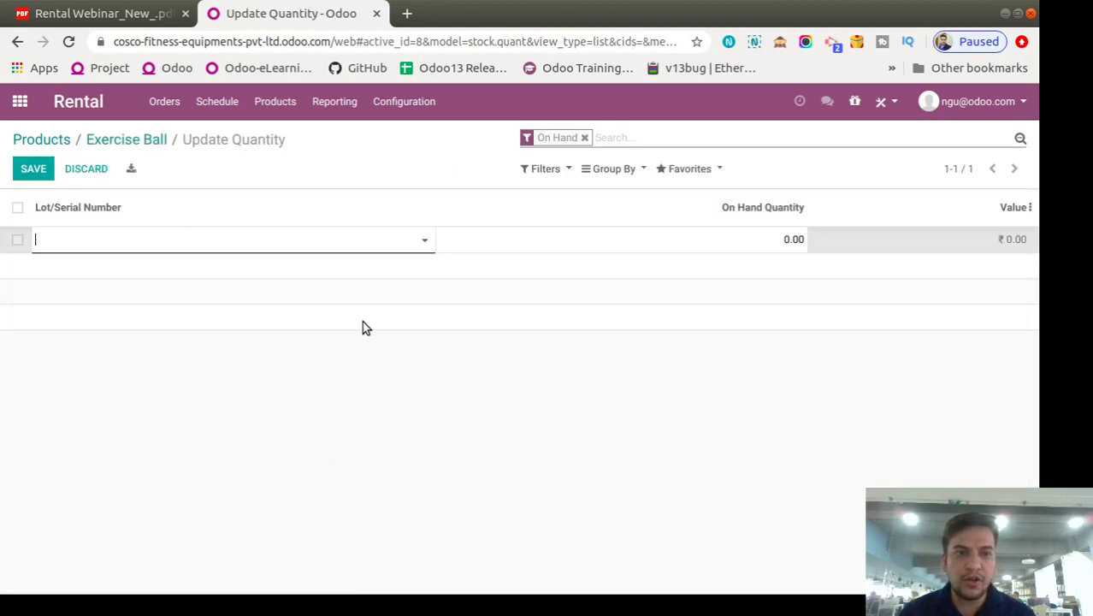
left_click(131, 246)
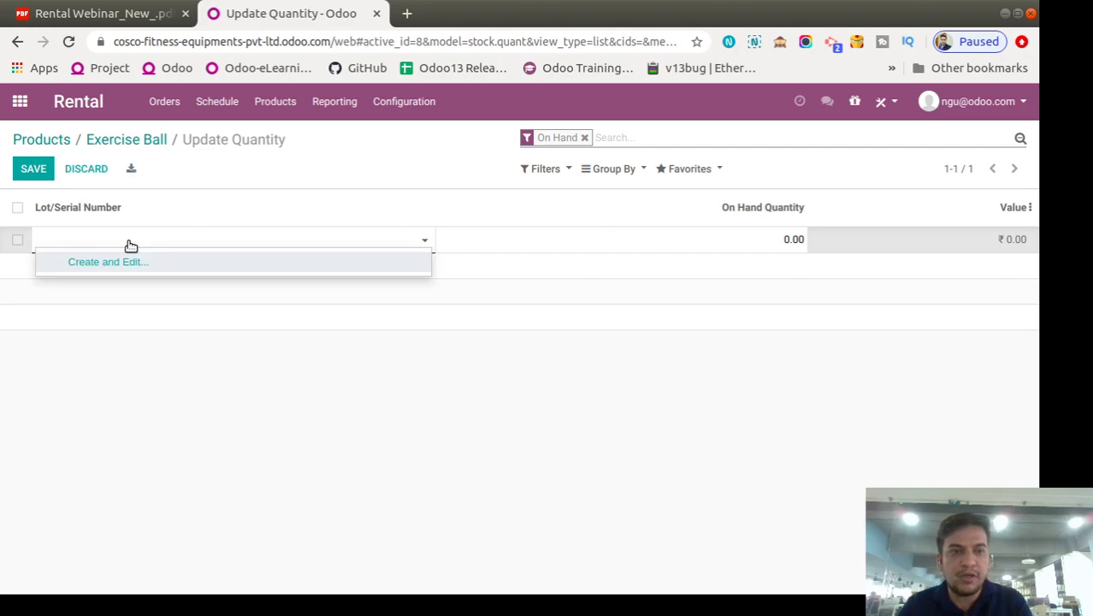
type("EB-001")
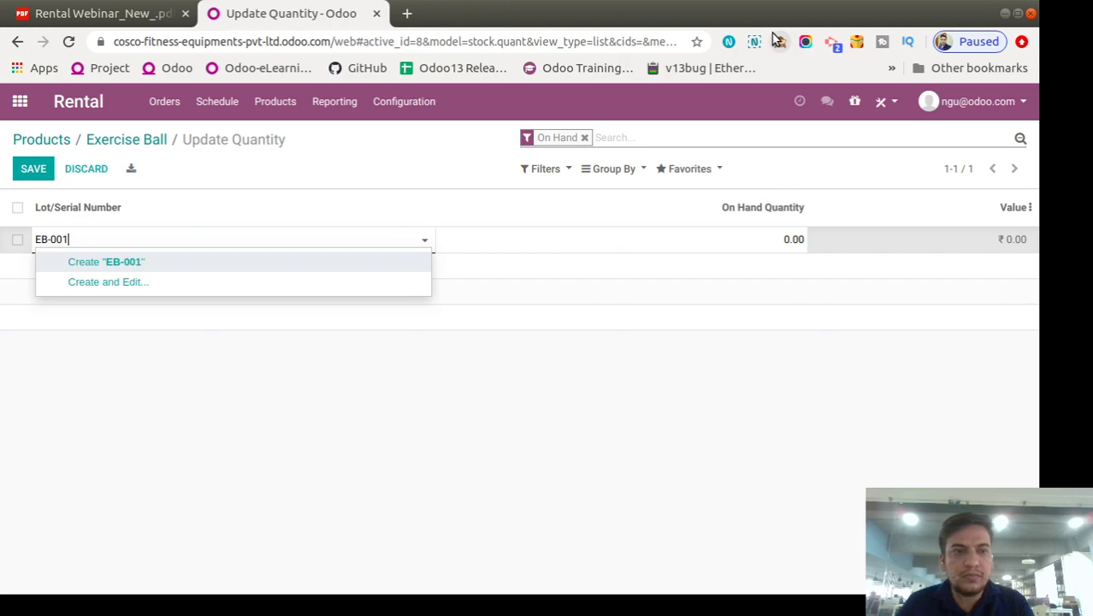
left_click(269, 273)
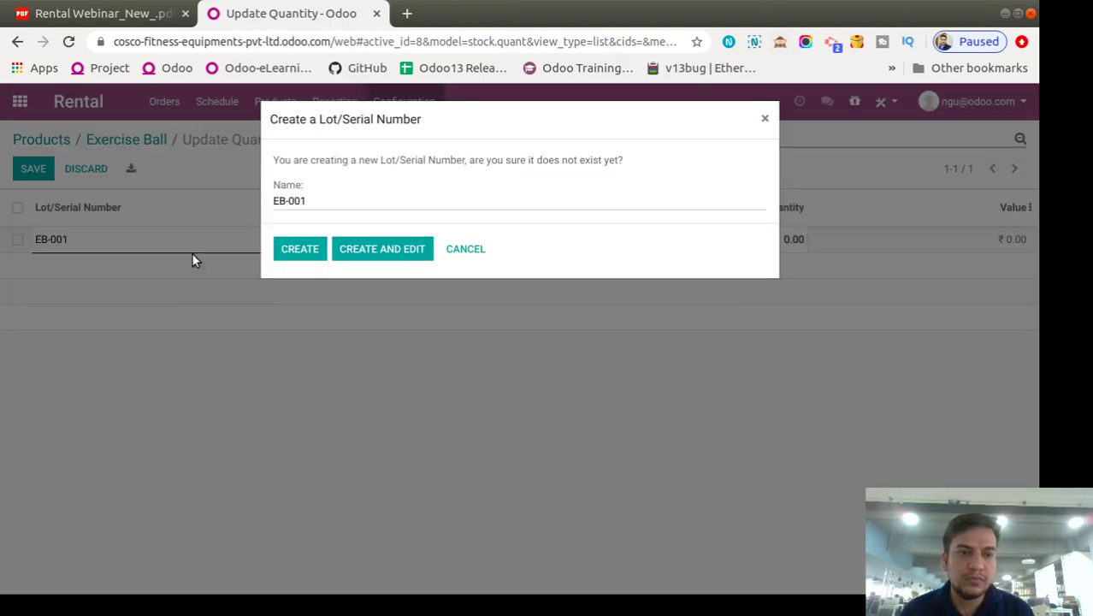
left_click(282, 251)
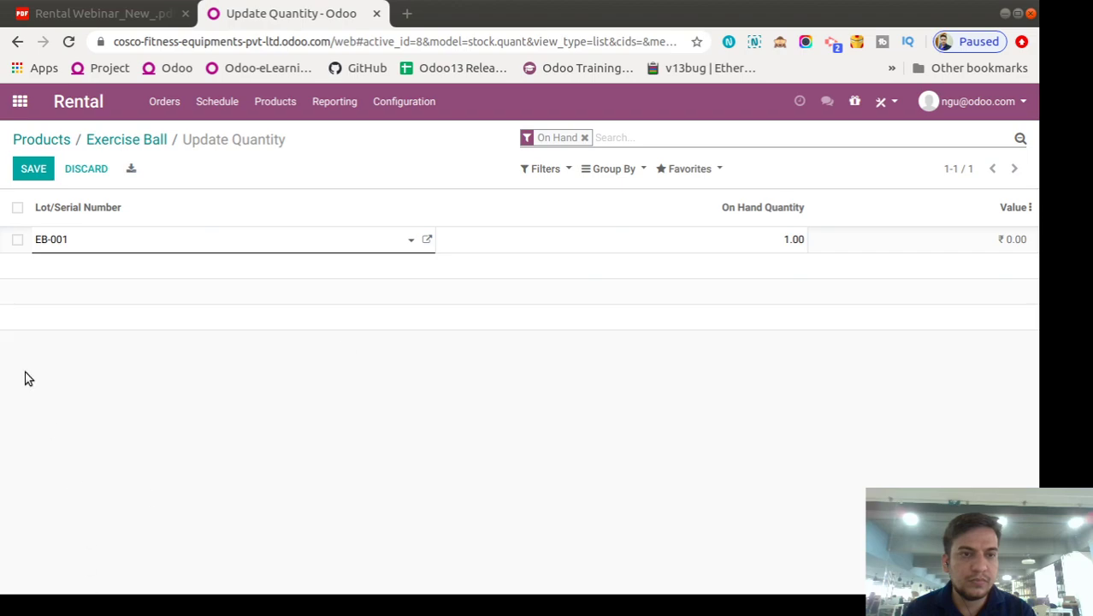
left_click(33, 173)
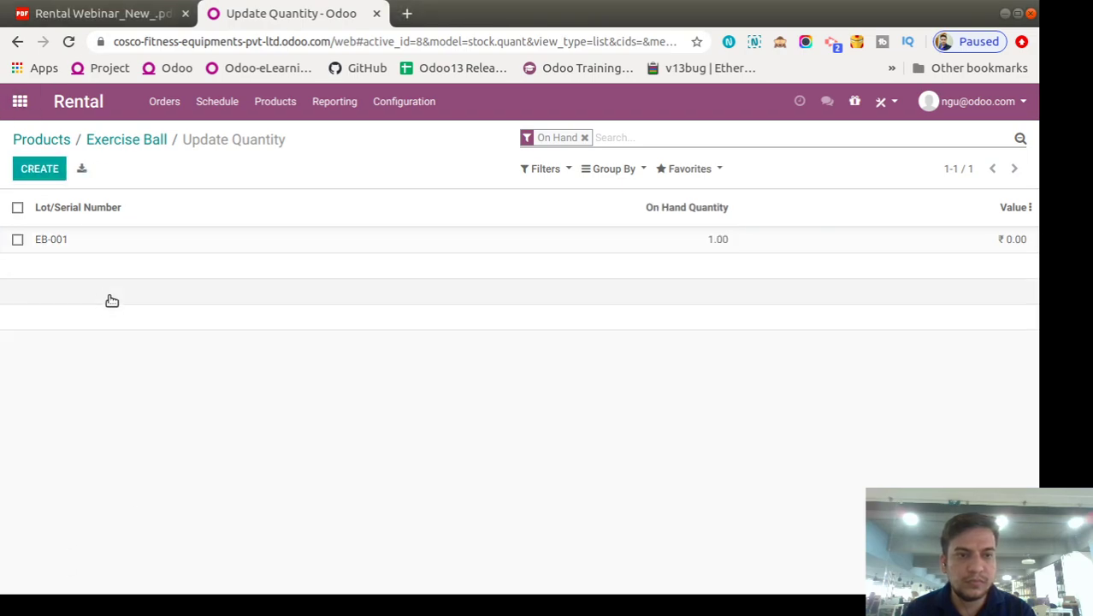
- Add a second stock line with the new serial number EB-002, save it and return to the Exercise Ball product
left_click(46, 170)
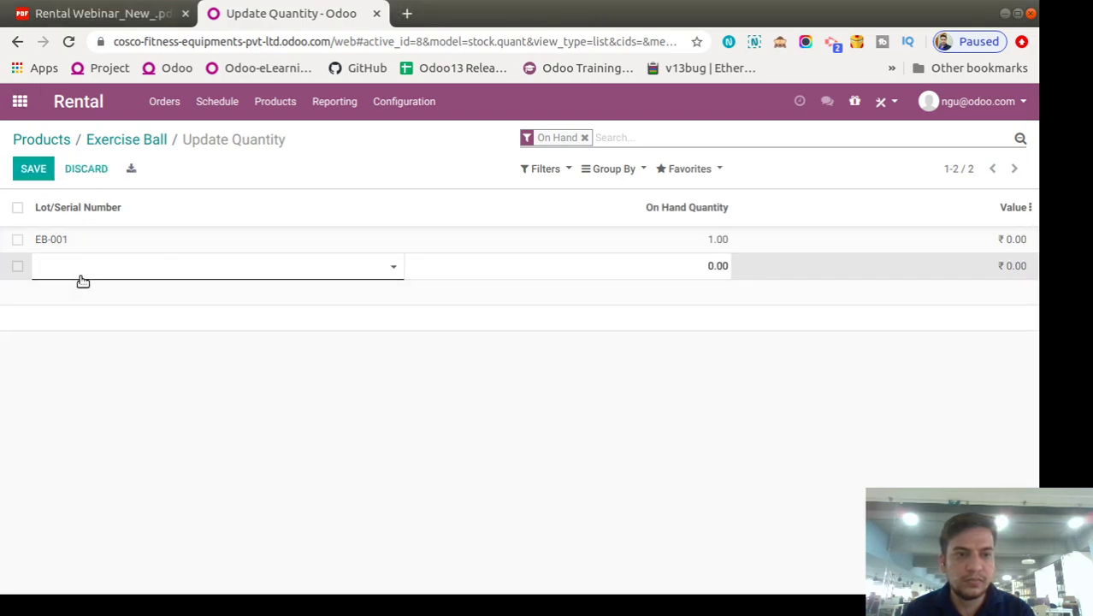
type("EB-002")
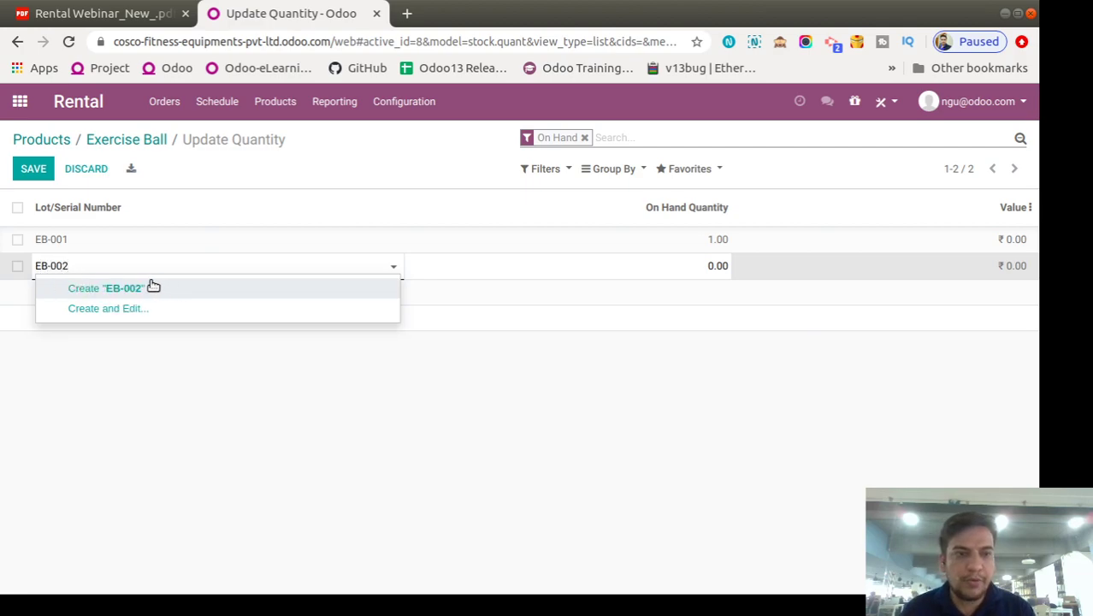
left_click(145, 288)
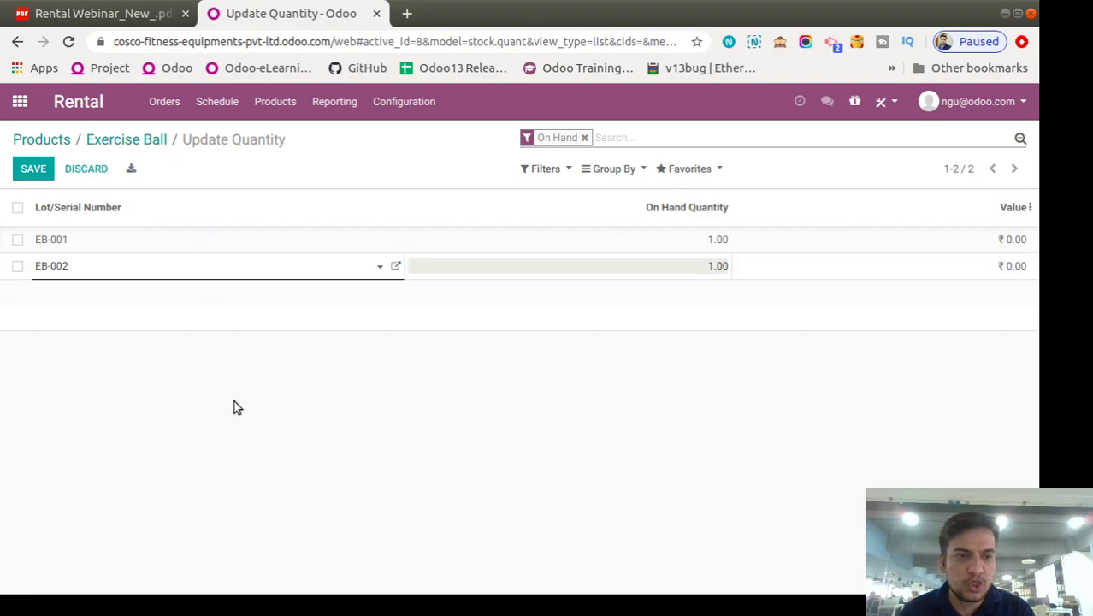
left_click(26, 171)
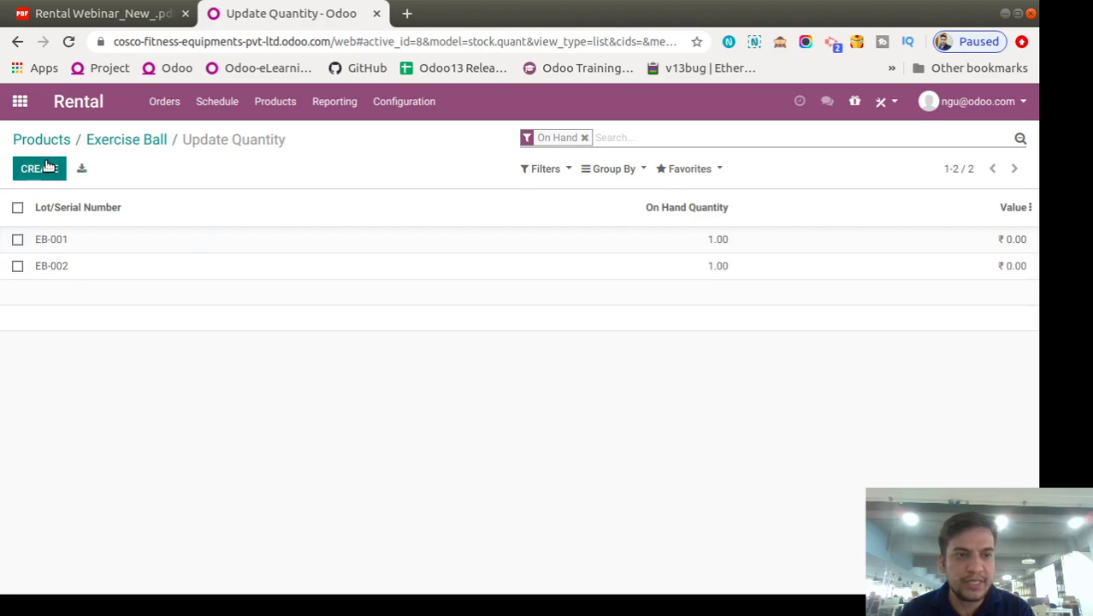
left_click(119, 144)
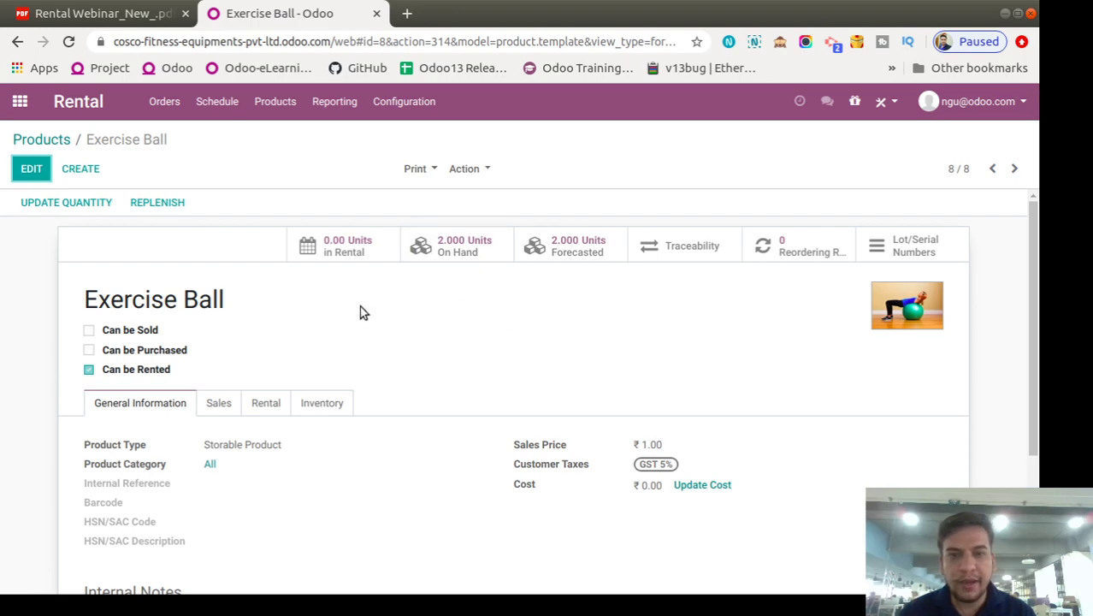
- Create a new rental order for the customer Kardio Work
left_click(168, 101)
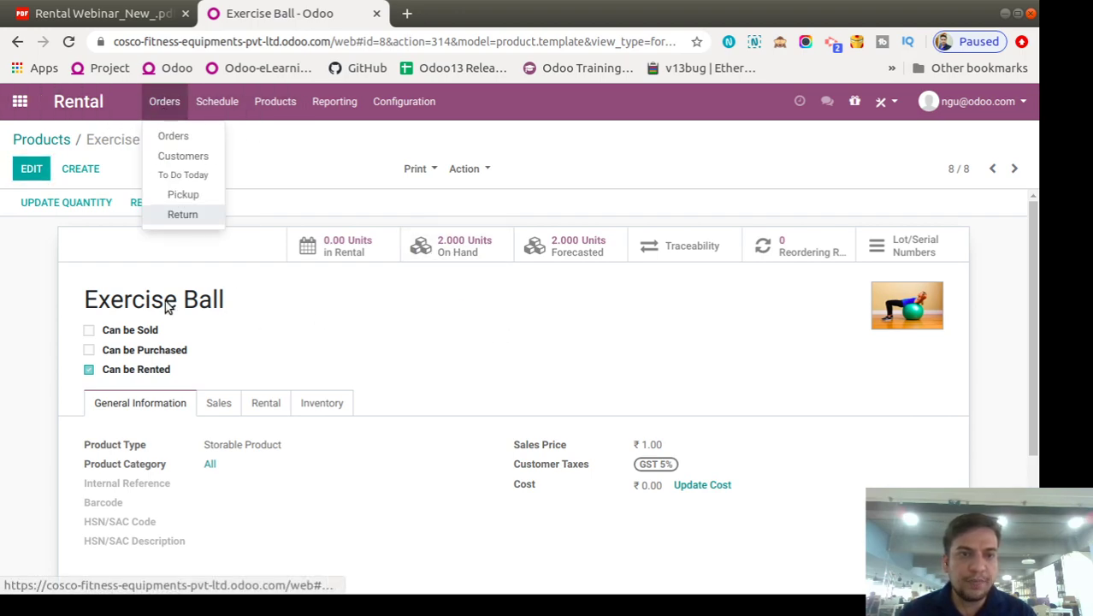
left_click(170, 137)
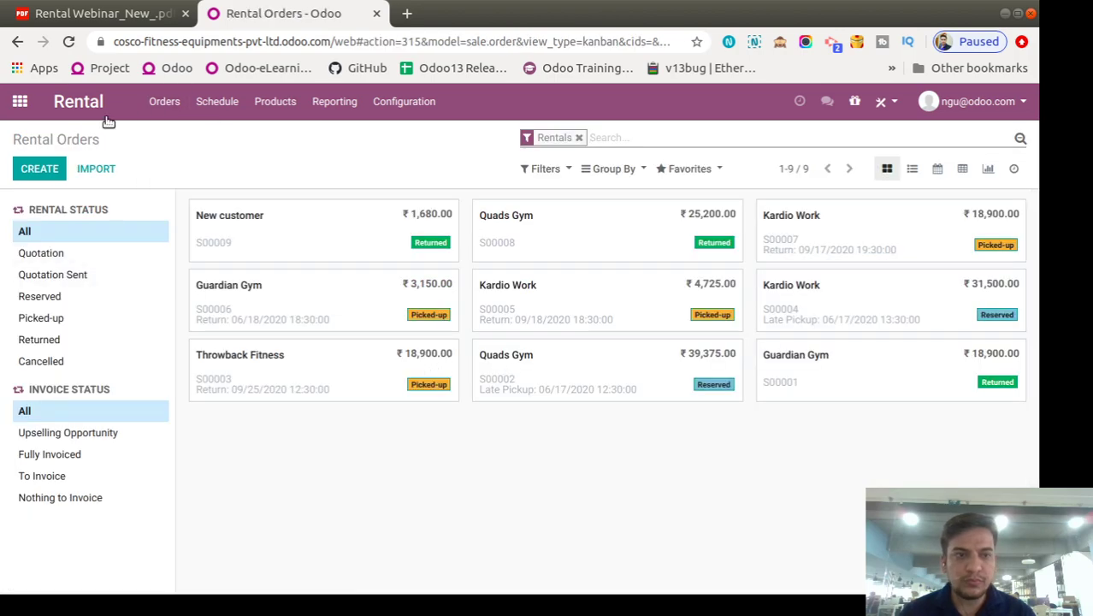
left_click(19, 171)
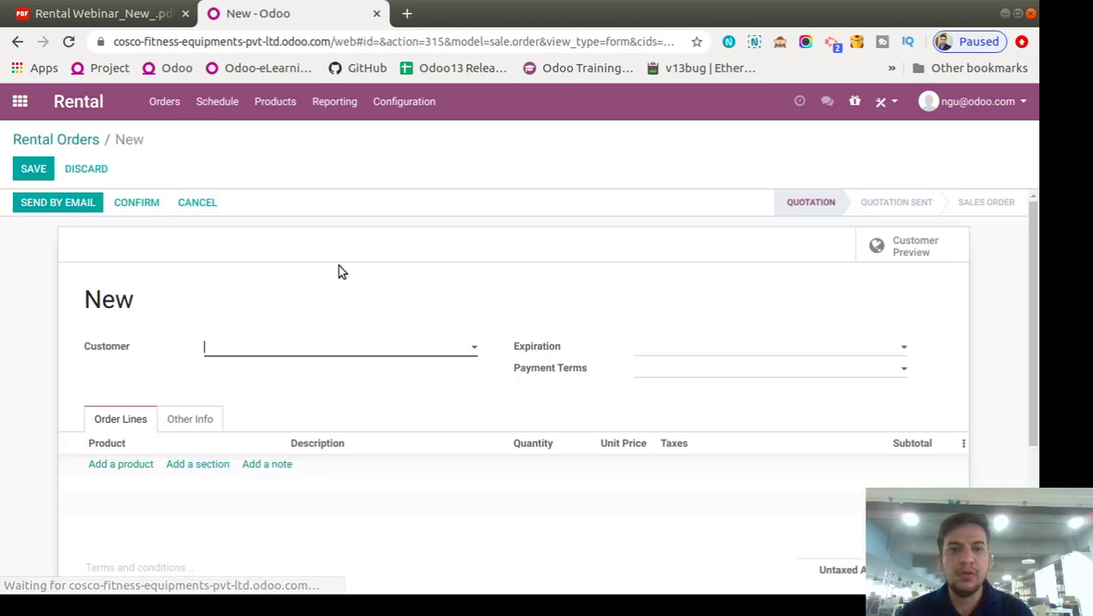
left_click(275, 346)
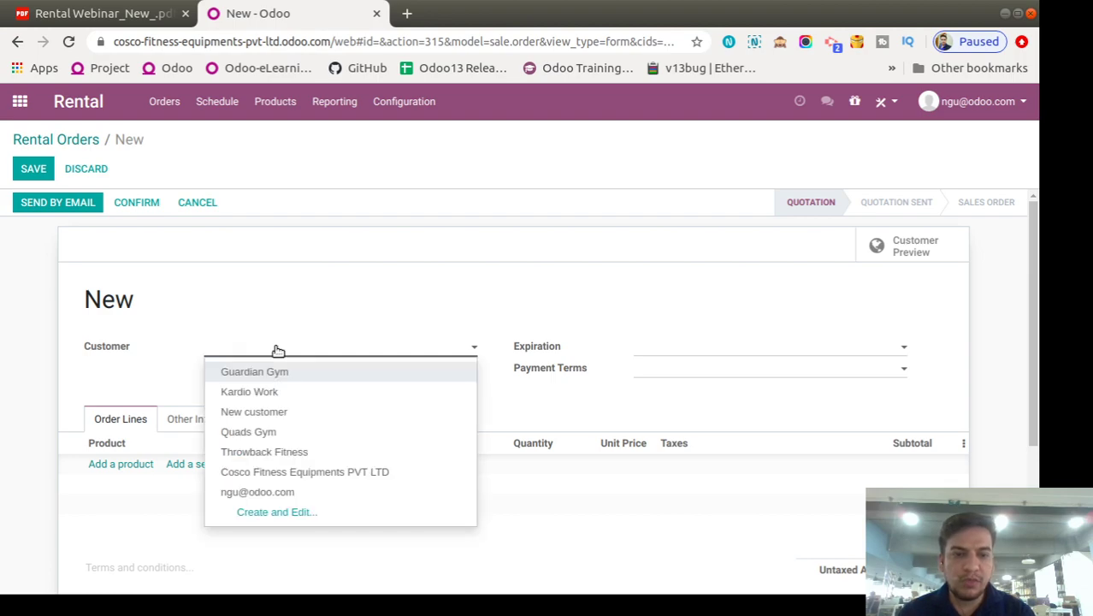
left_click(288, 393)
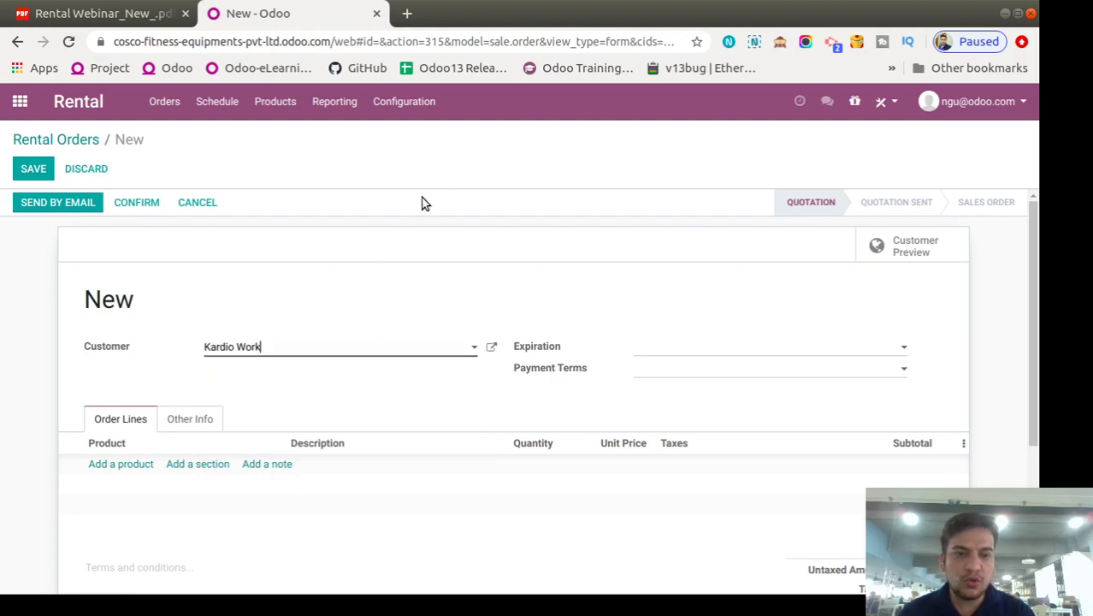
- Add the Exercise Ball (Rental) product as an order line, opening its rental configuration
scroll(424, 202, "down", 1)
left_click(120, 379)
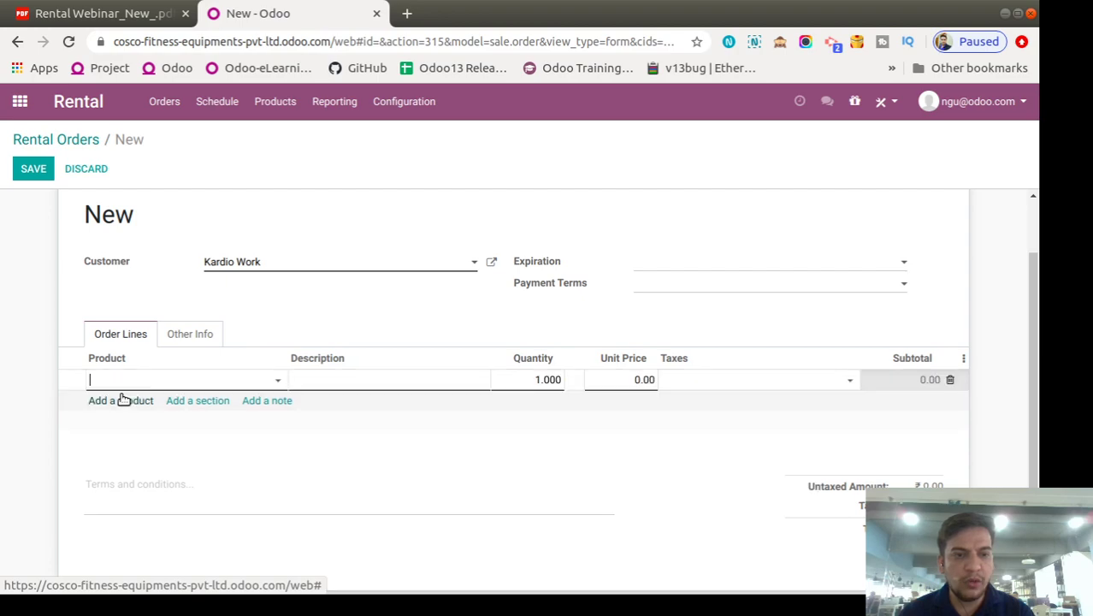
type("Ex")
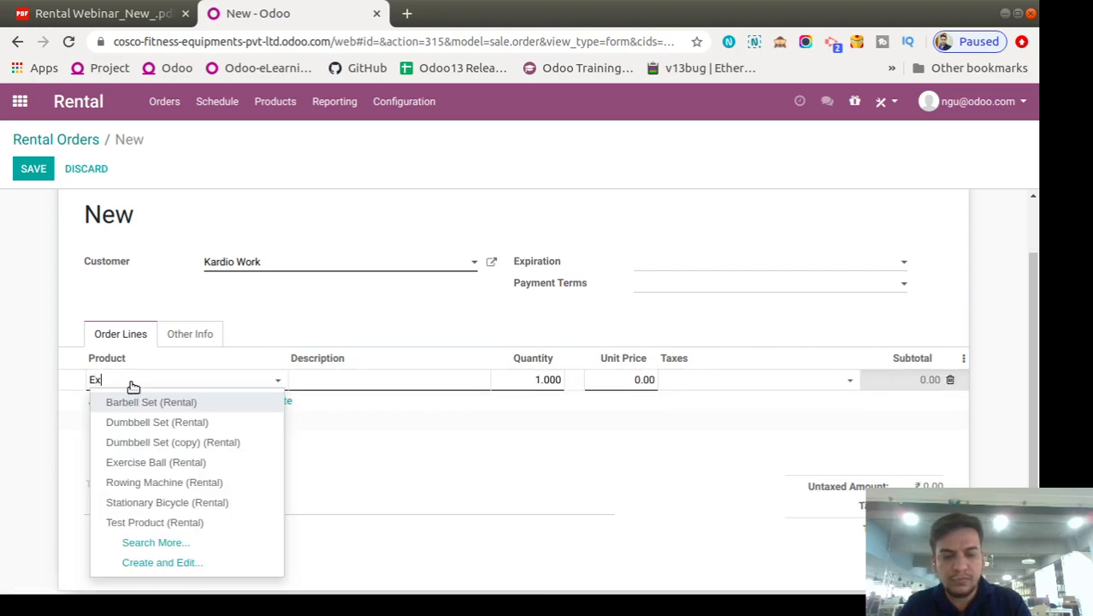
type("er")
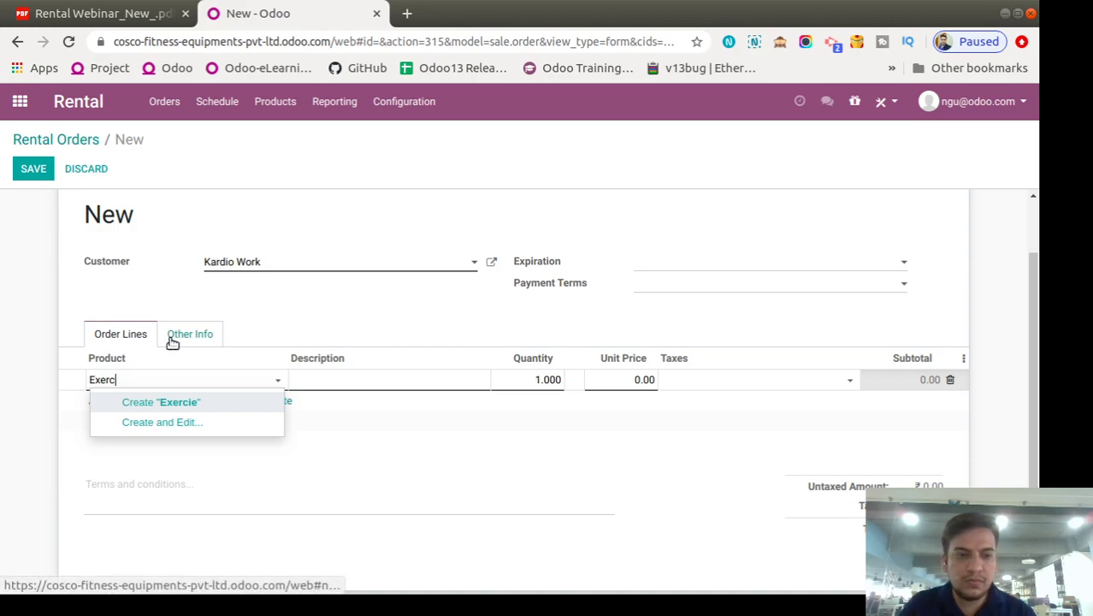
type("c")
left_click(166, 398)
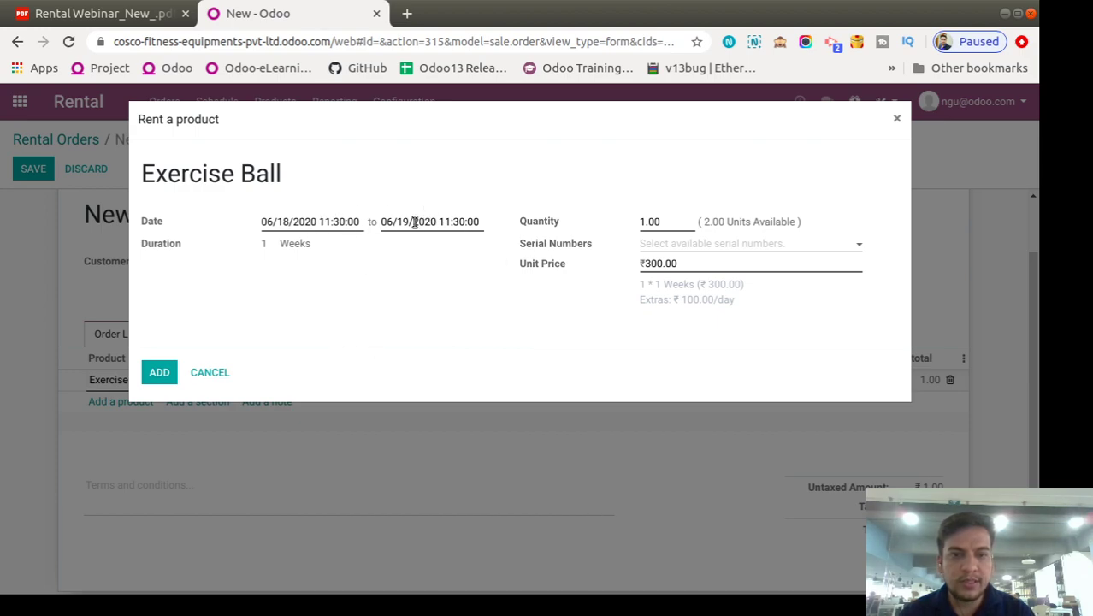
- Set the rental period to 06/18/2020 through 07/18/2020, assign serial number EB-001 and add the Exercise Ball to the order
left_click(332, 217)
left_click(383, 344)
left_click(600, 320)
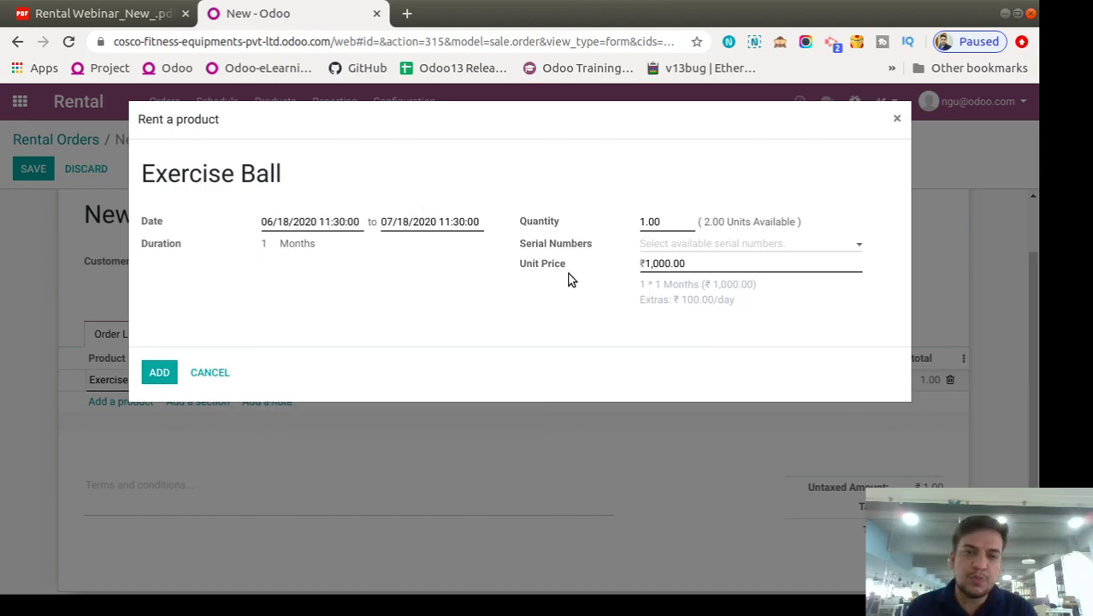
double_click(670, 265)
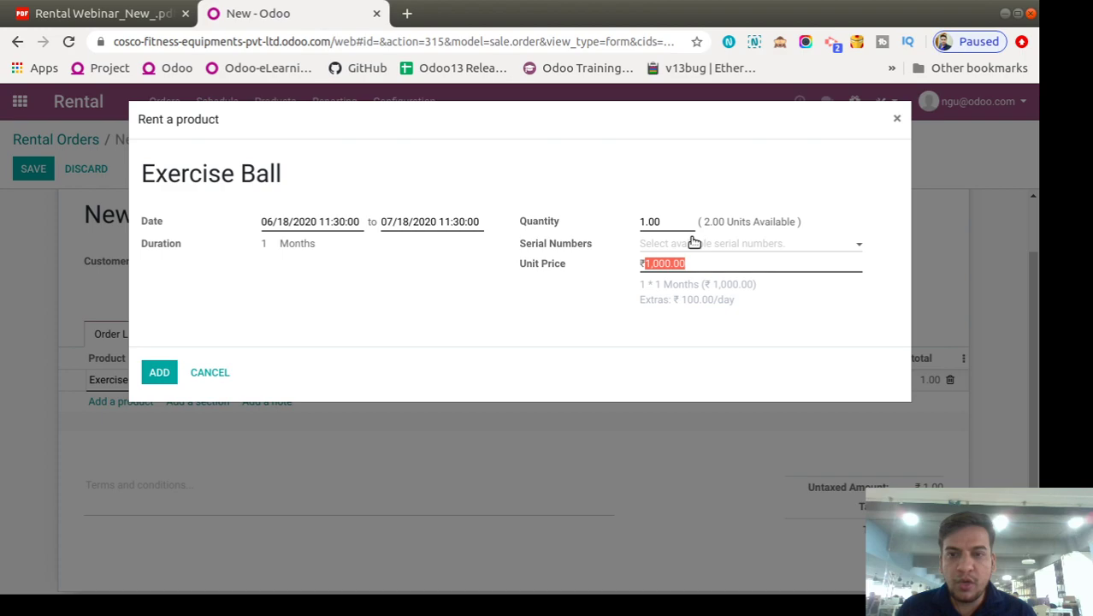
left_click(692, 244)
left_click(678, 265)
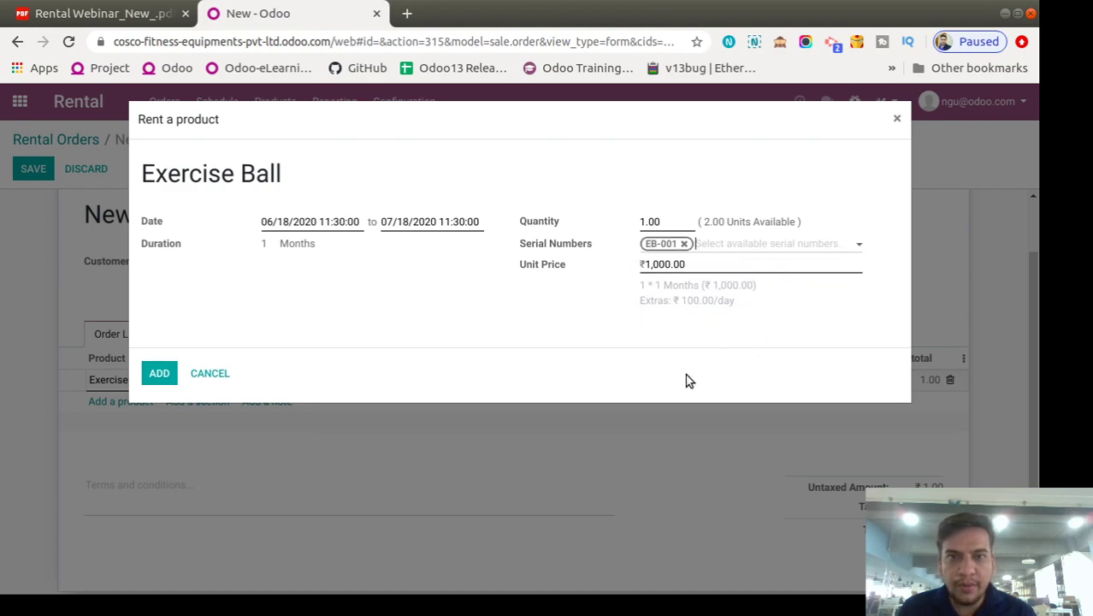
left_click(155, 371)
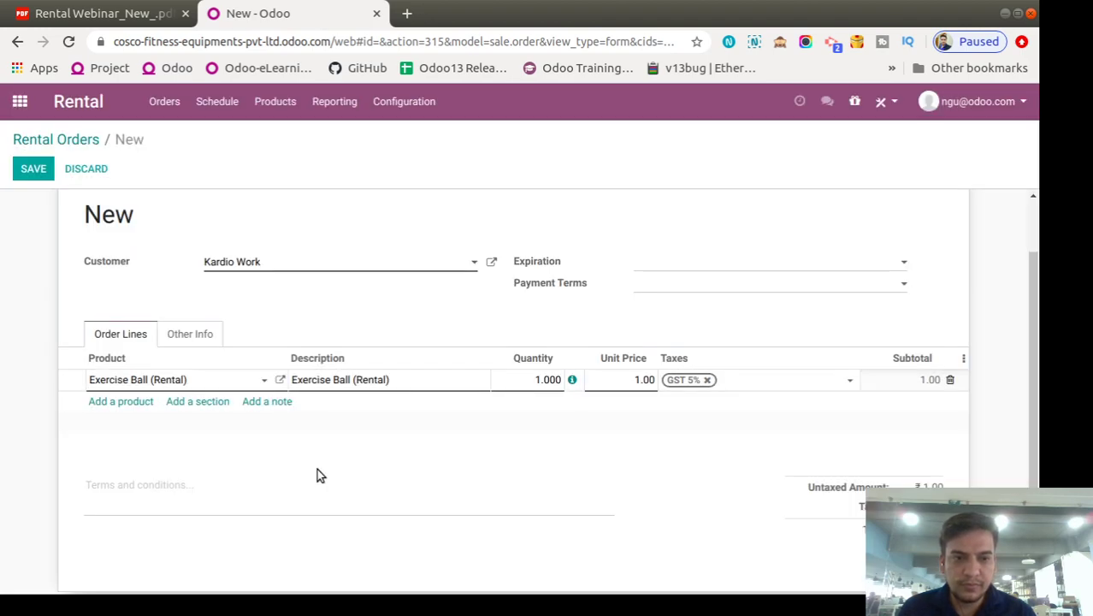
- Check the order line and totals, confirm the Kardio Work rental order and review its status
scroll(402, 428, "down", 2)
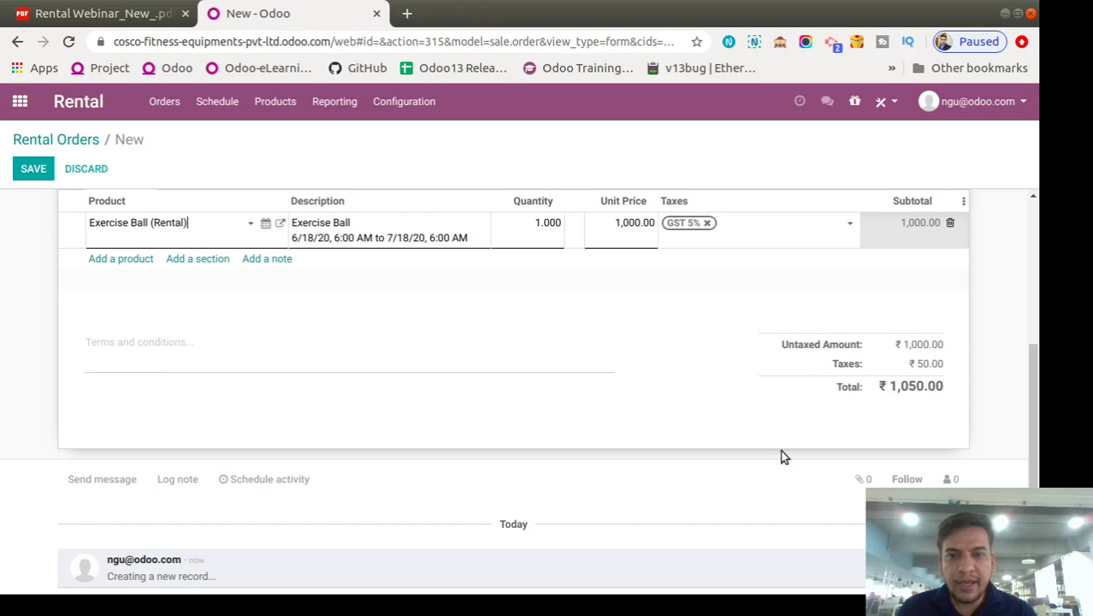
scroll(923, 366, "up", 2)
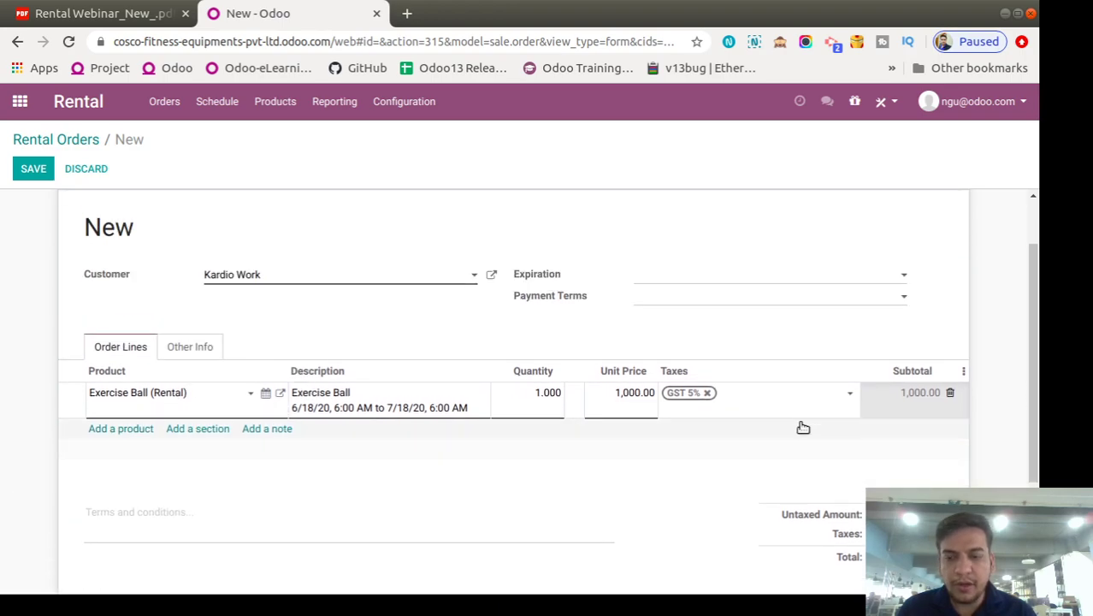
scroll(537, 499, "up", 1)
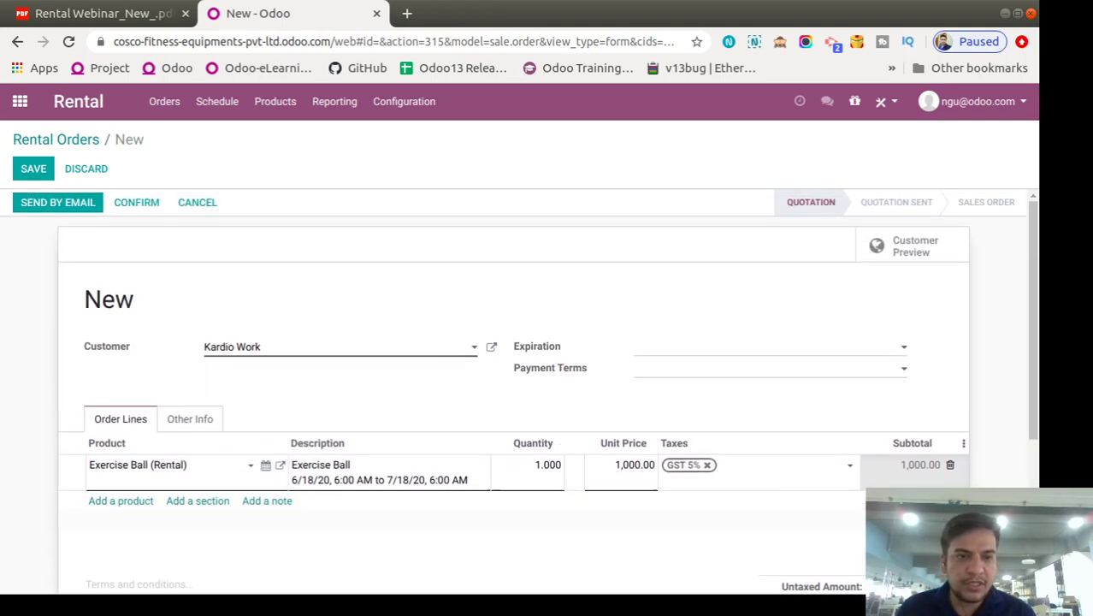
left_click(140, 205)
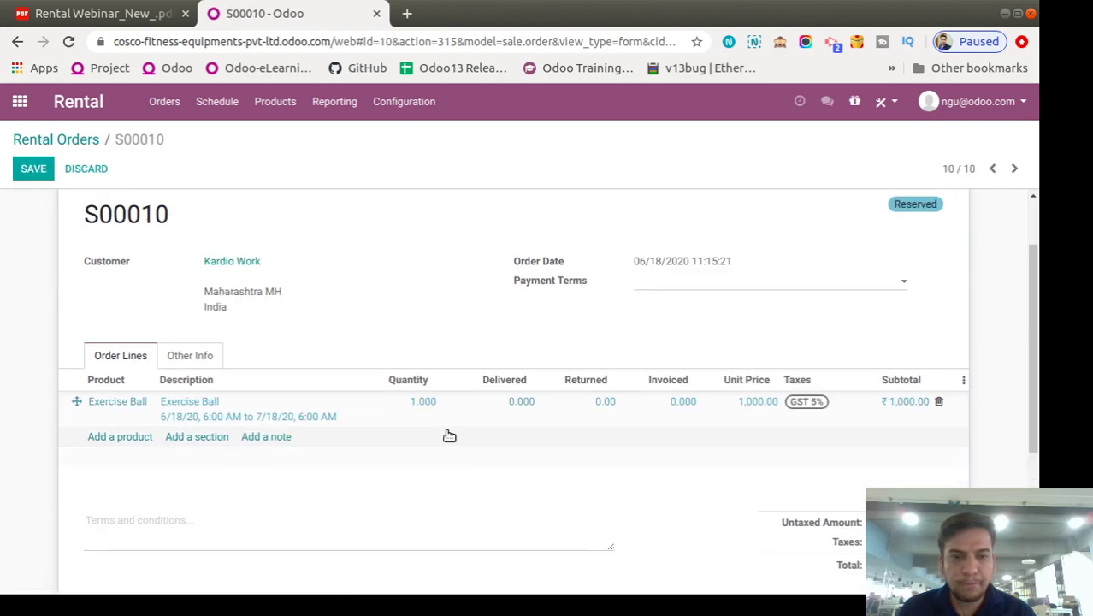
scroll(448, 436, "up", 1)
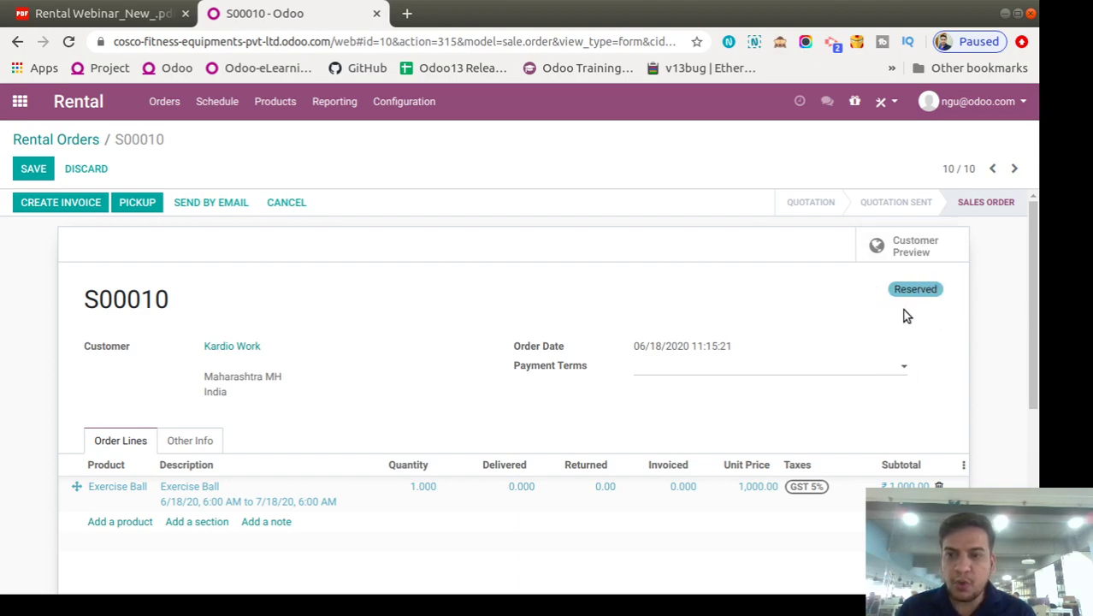
scroll(393, 409, "down", 1)
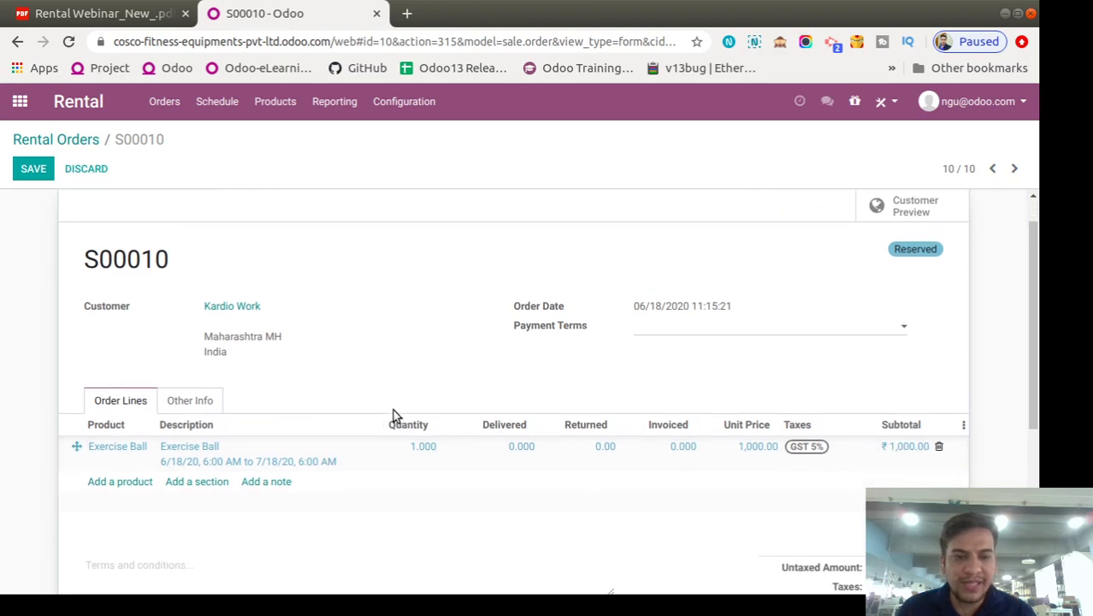
scroll(392, 409, "down", 1)
scroll(751, 485, "up", 2)
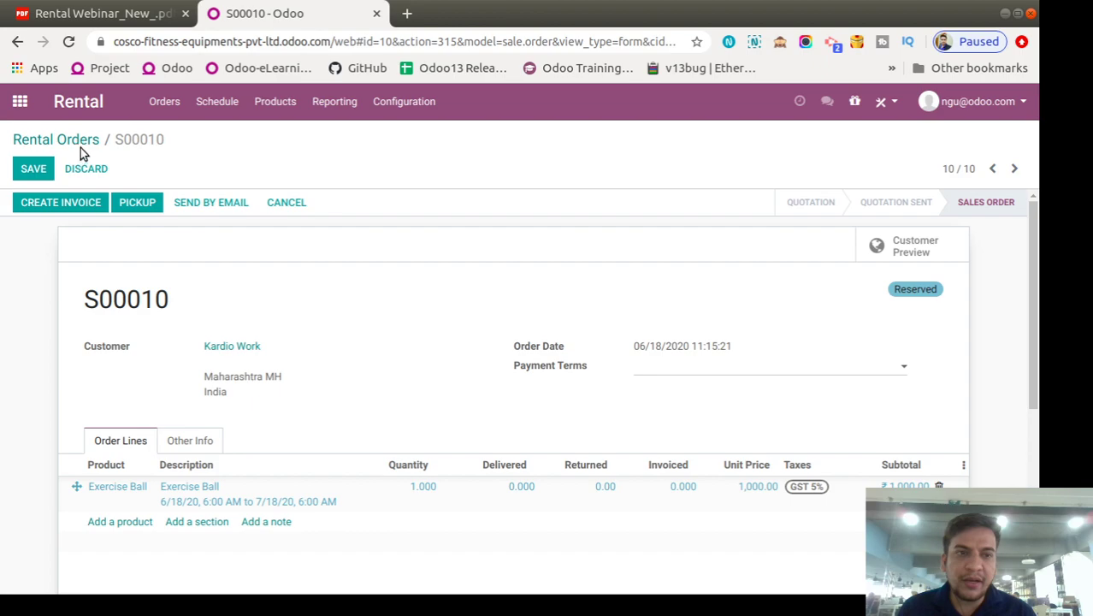
- Return to the rental orders overview and start a new order for the customer Quads Gym
left_click(164, 103)
left_click(171, 137)
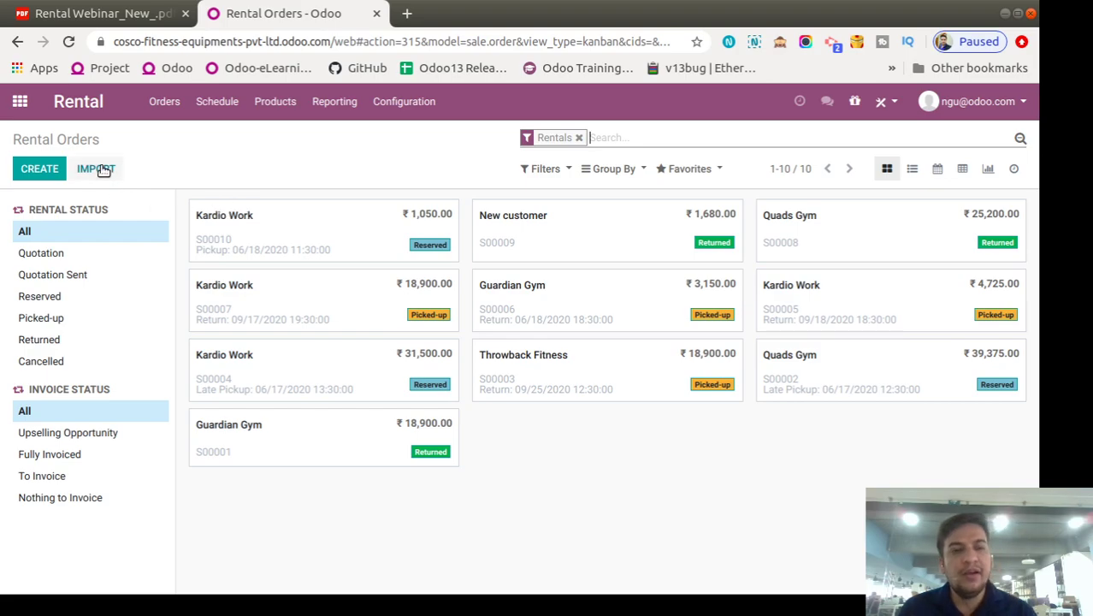
left_click(37, 168)
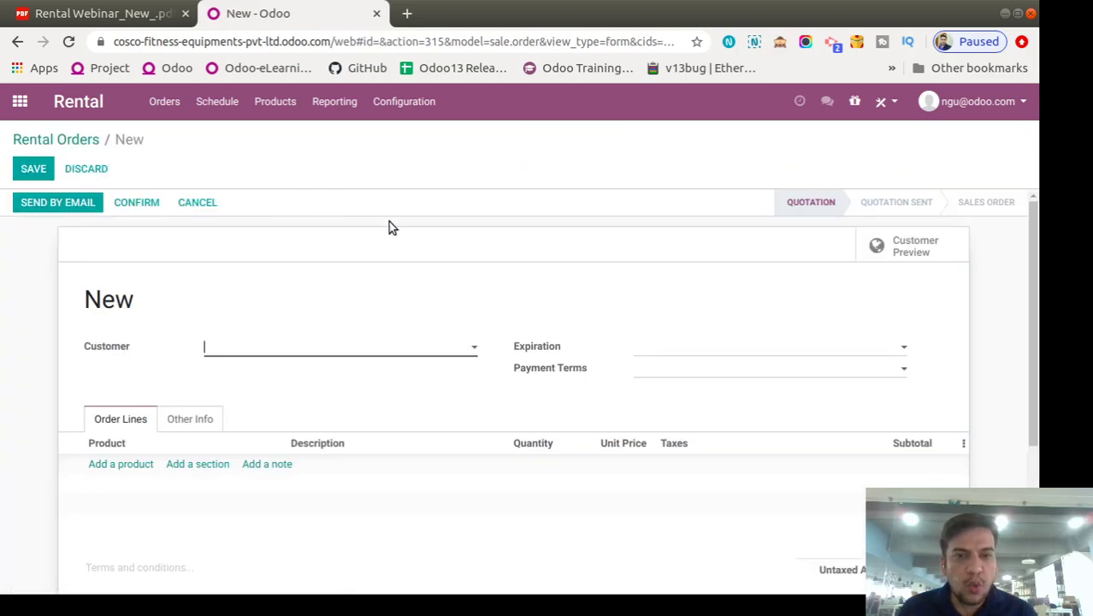
scroll(396, 440, "down", 5)
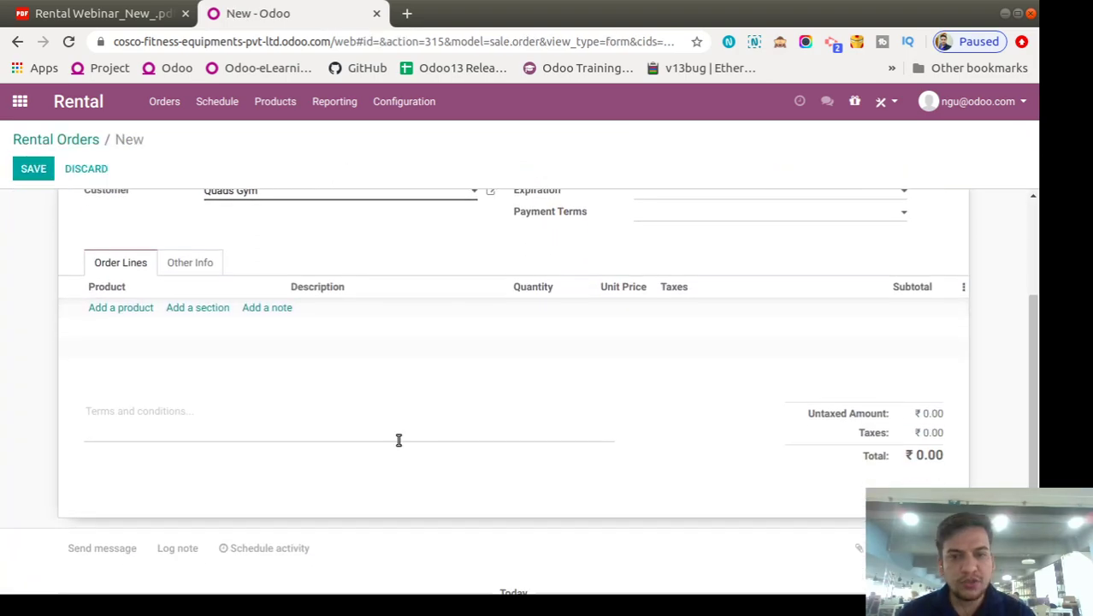
- Add Exercise Ball (Rental) as an order line and set its rental period to 06/21/2020 through 07/21/2020
left_click(122, 251)
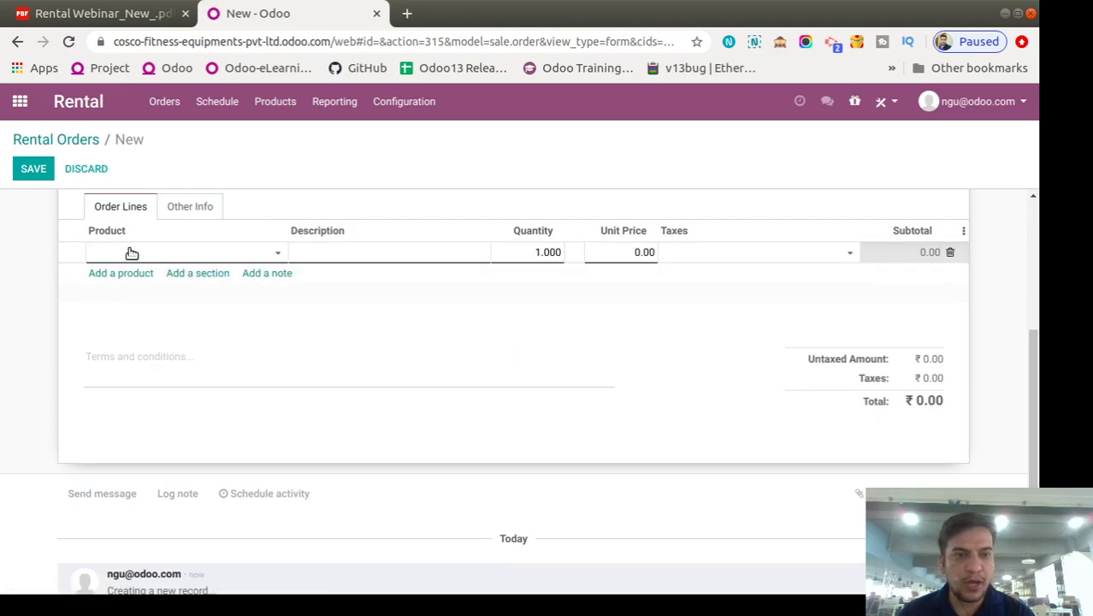
left_click(130, 252)
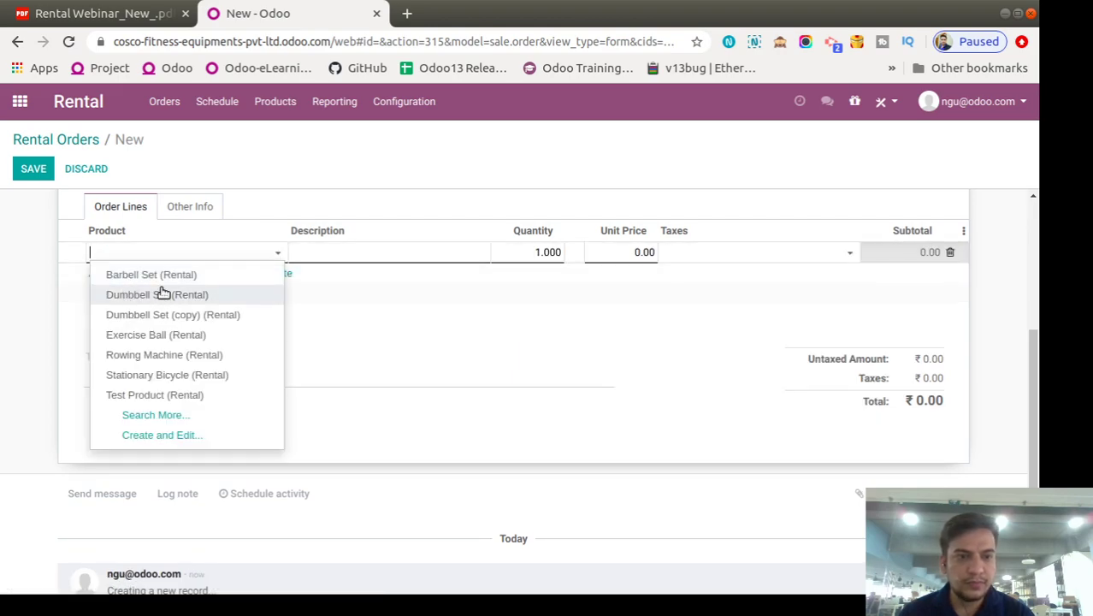
left_click(152, 335)
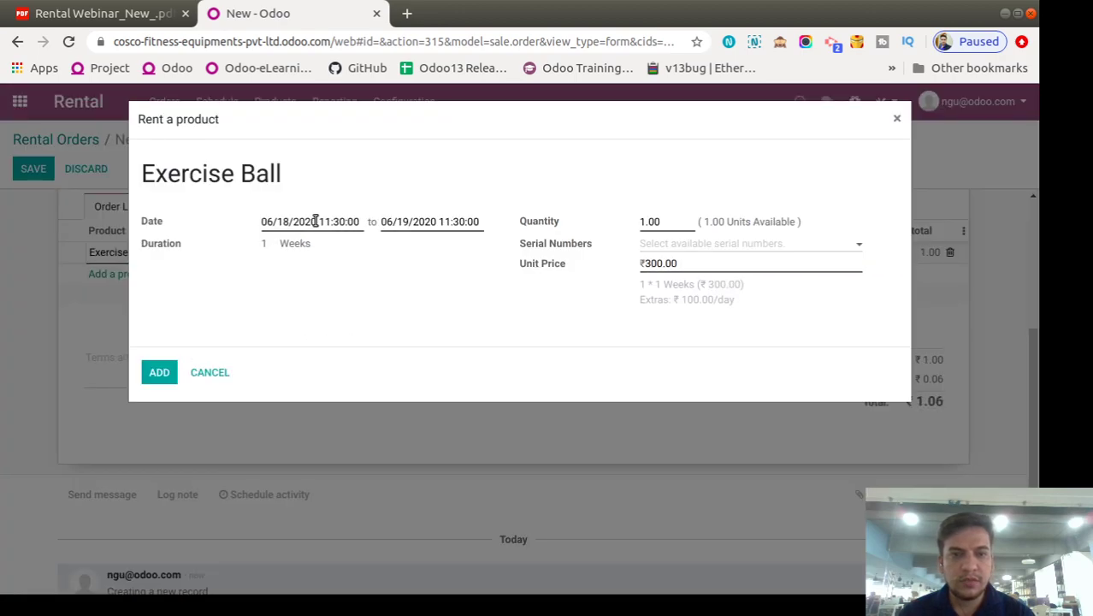
left_click(315, 221)
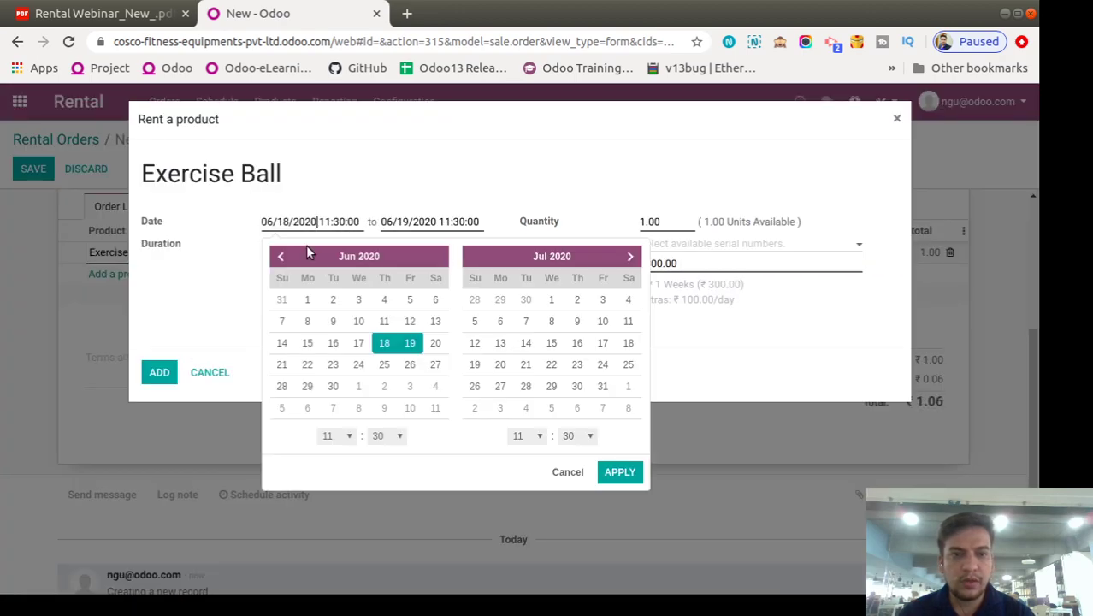
left_click(411, 342)
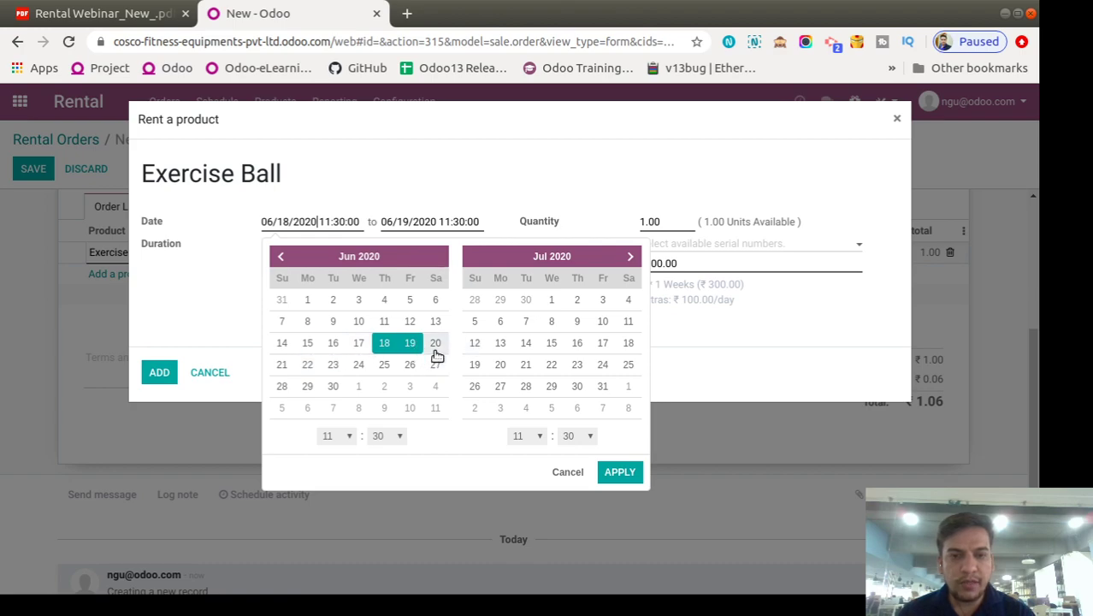
left_click(283, 366)
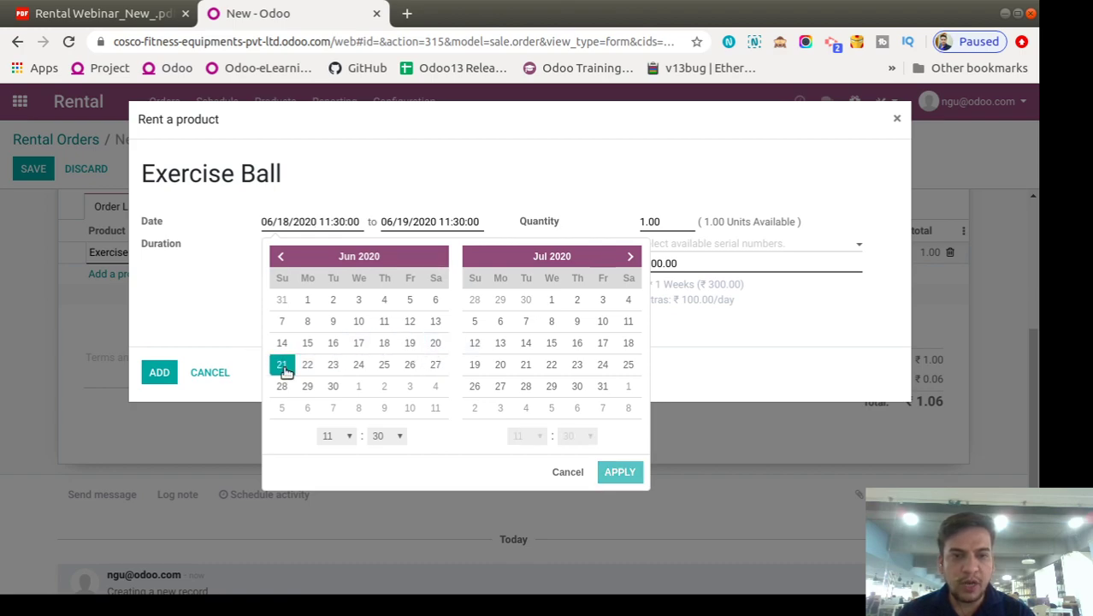
left_click(525, 366)
left_click(626, 475)
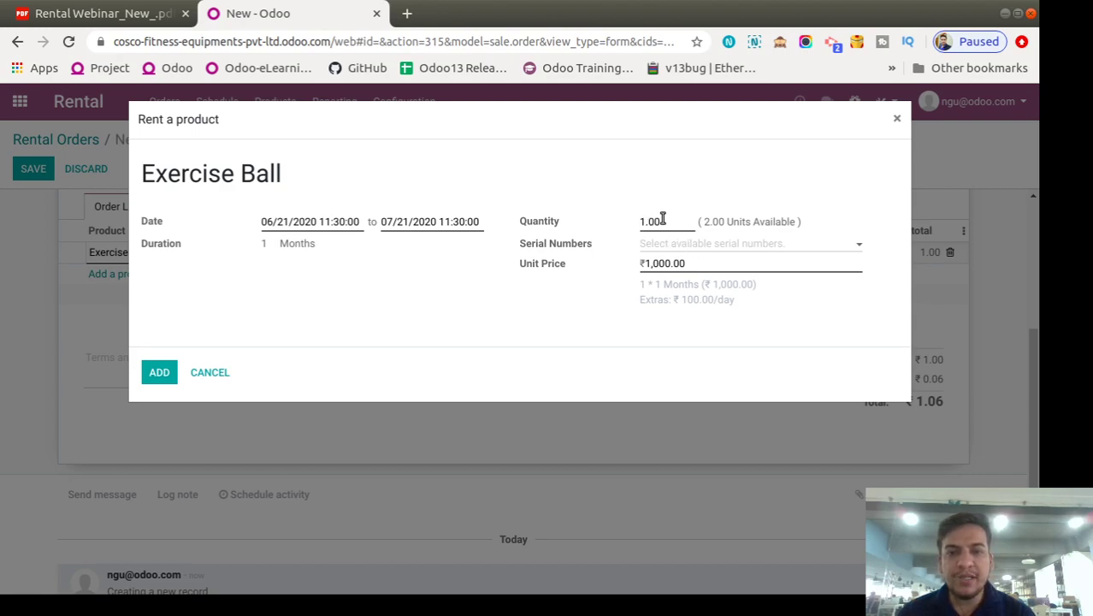
- Assign serial number EB-002 to the Exercise Ball rental and add it to the order
left_click(698, 243)
left_click(671, 278)
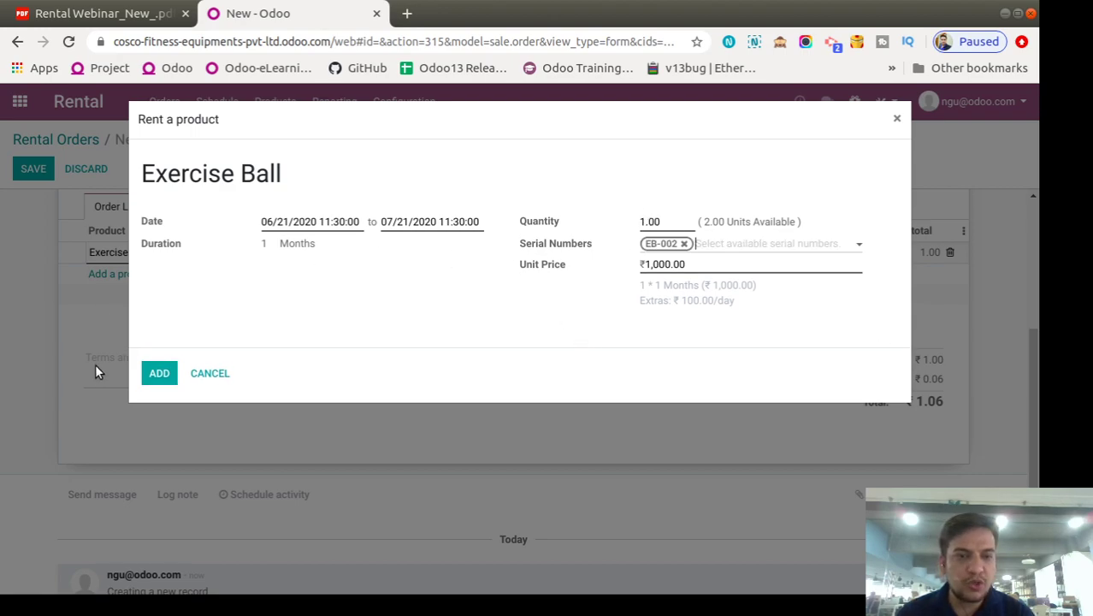
left_click(157, 373)
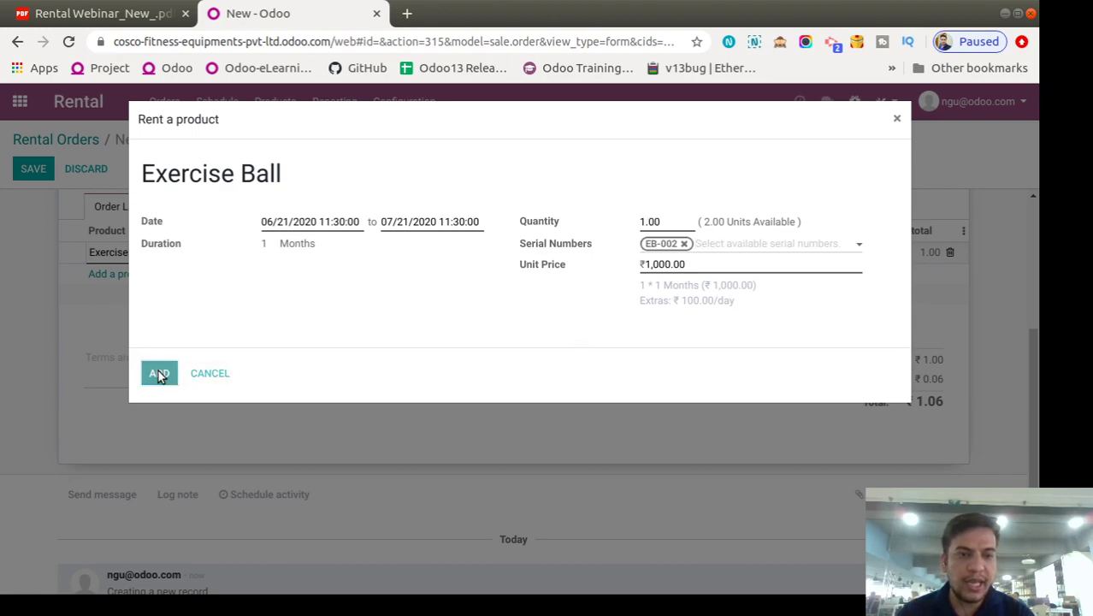
scroll(451, 360, "up", 3)
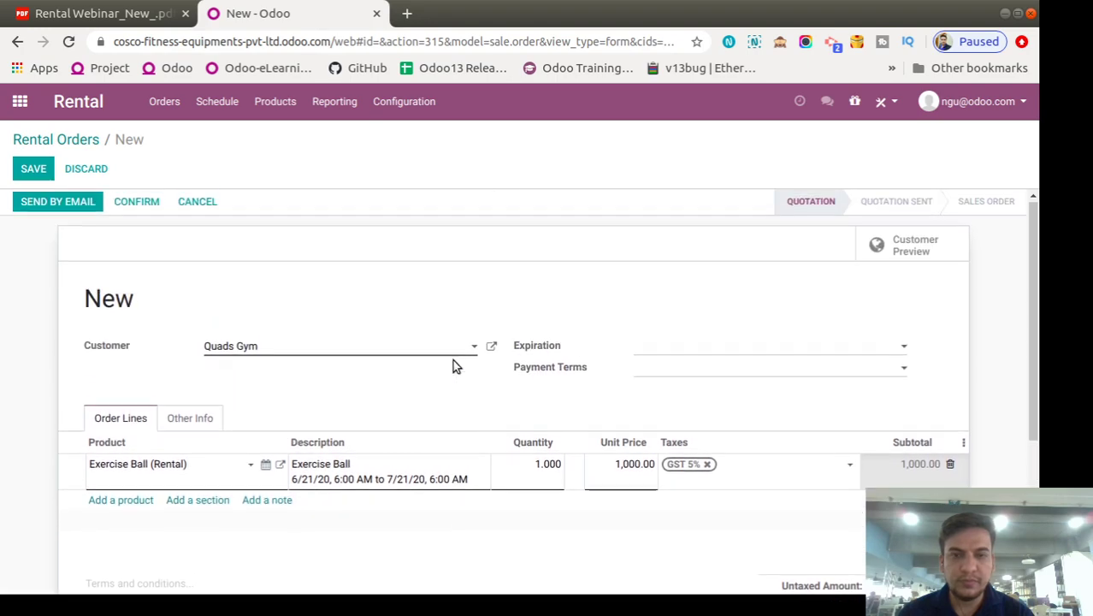
- Add Dumbbell Set (Rental) as a second order line with a rental period of 06/21/2020 through 09/21/2020
scroll(141, 376, "down", 2)
left_click(109, 373)
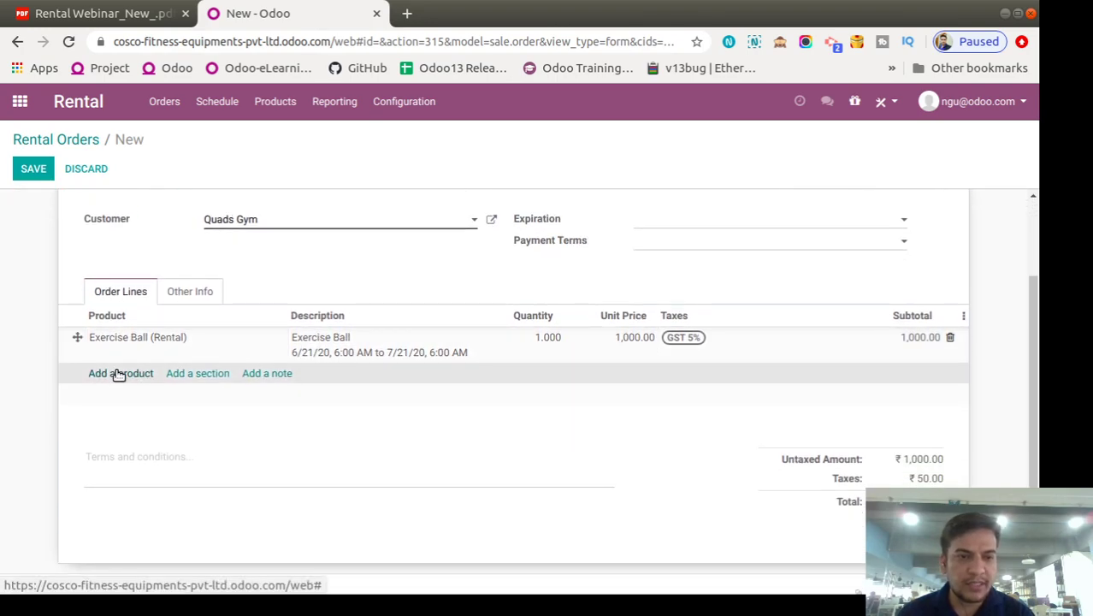
left_click(118, 375)
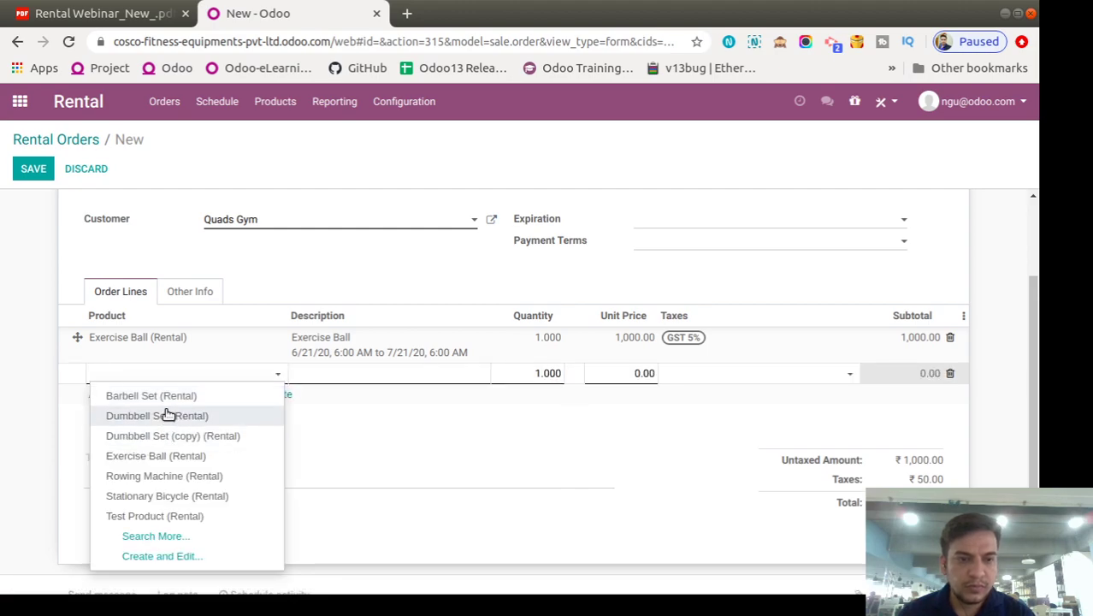
left_click(152, 416)
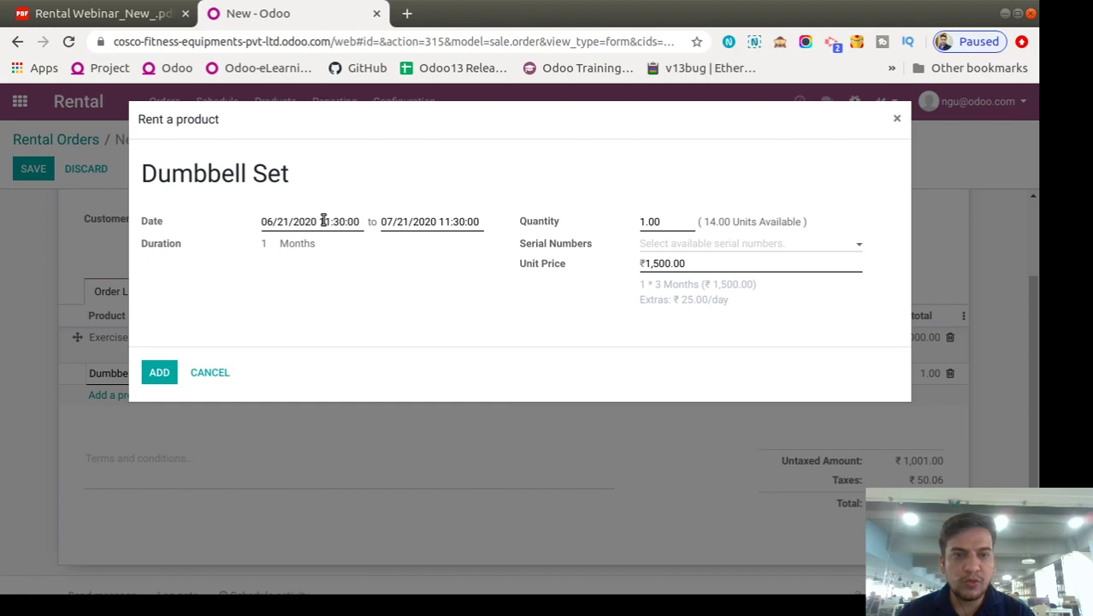
left_click(323, 221)
left_click(283, 365)
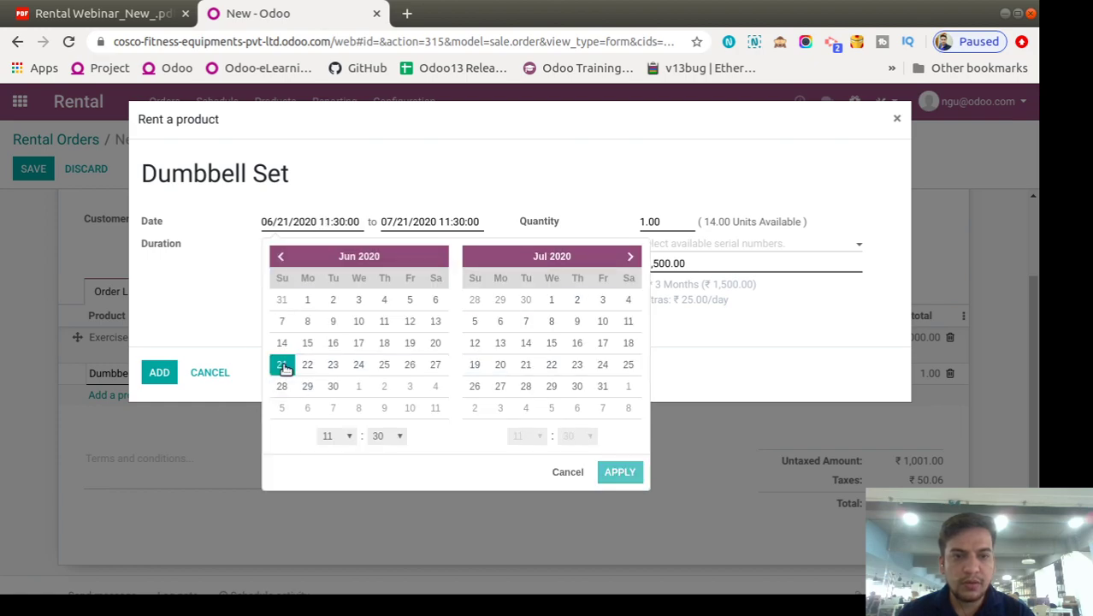
left_click(630, 256)
left_click(630, 257)
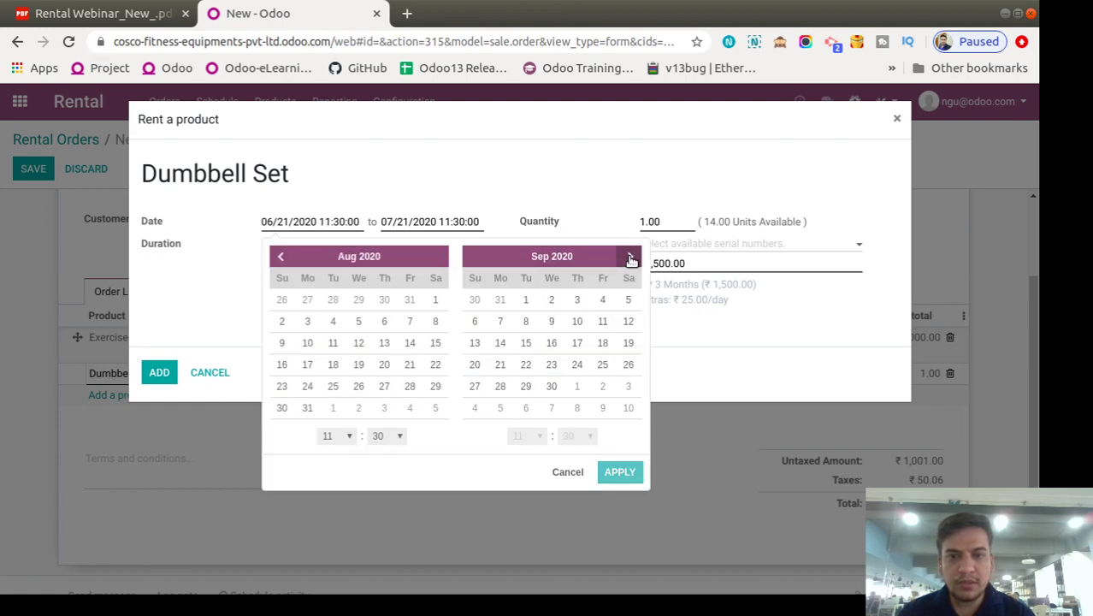
left_click(501, 365)
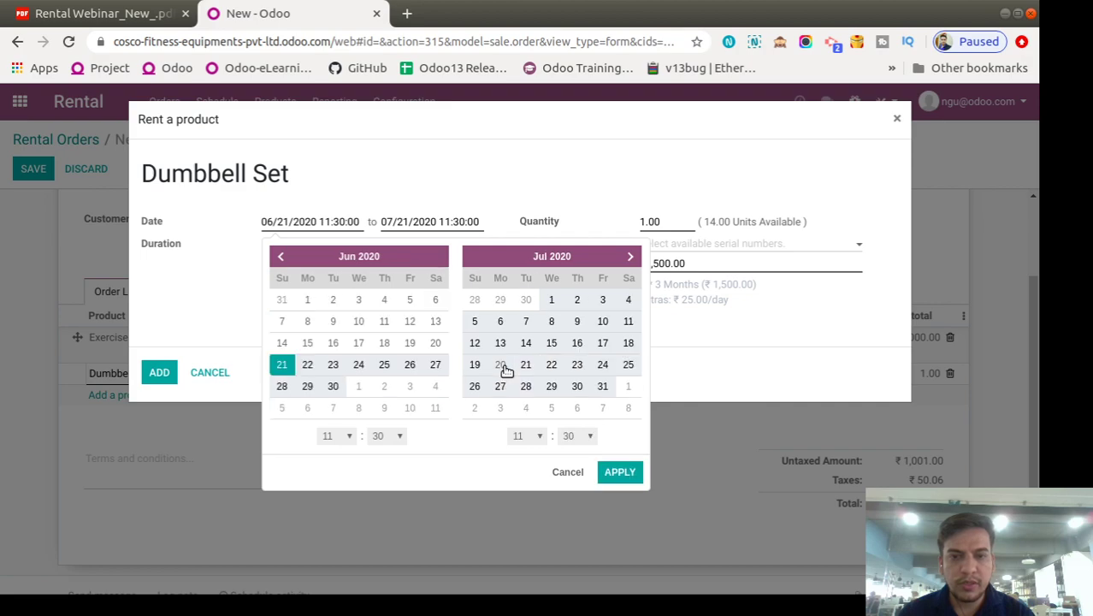
left_click(620, 473)
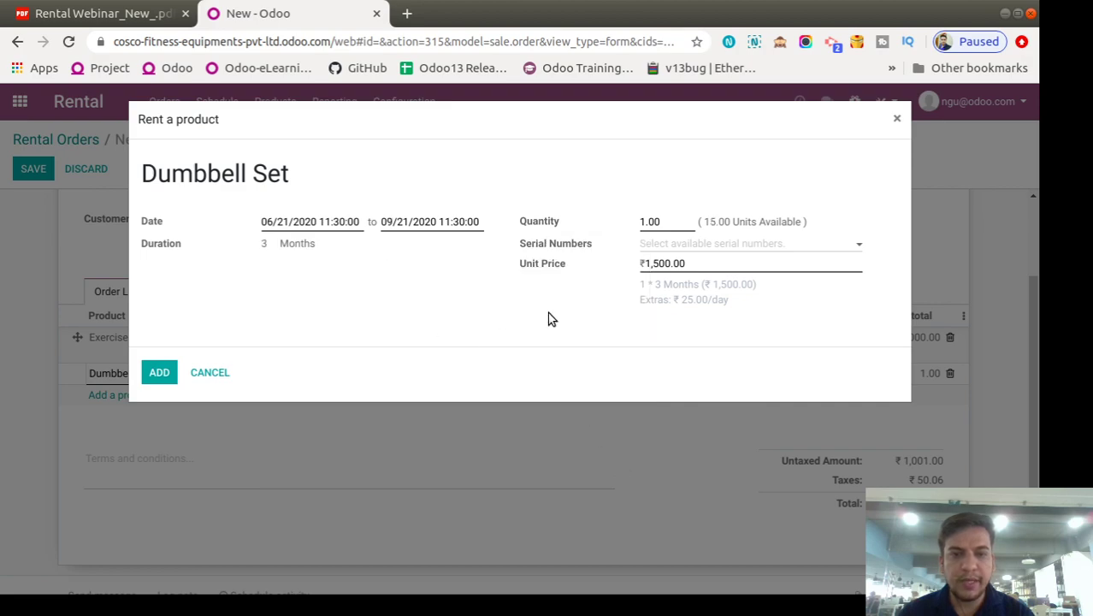
- Set the Dumbbell Set quantity to 2, assign serial numbers DS004 and DS005, and add it to the order
left_click(664, 222)
type("2")
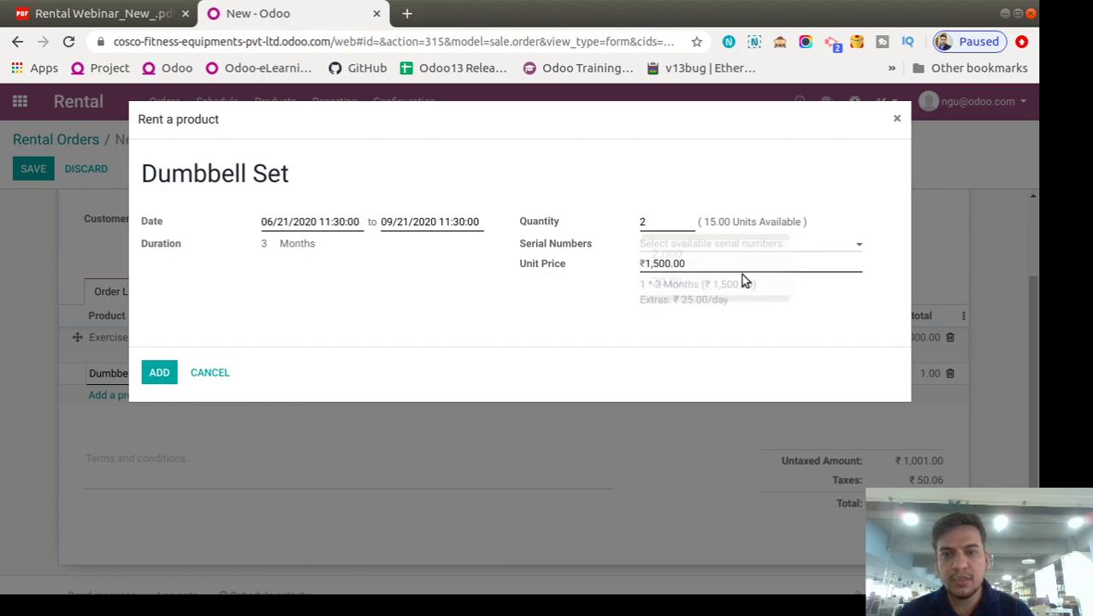
left_click(702, 243)
left_click(686, 266)
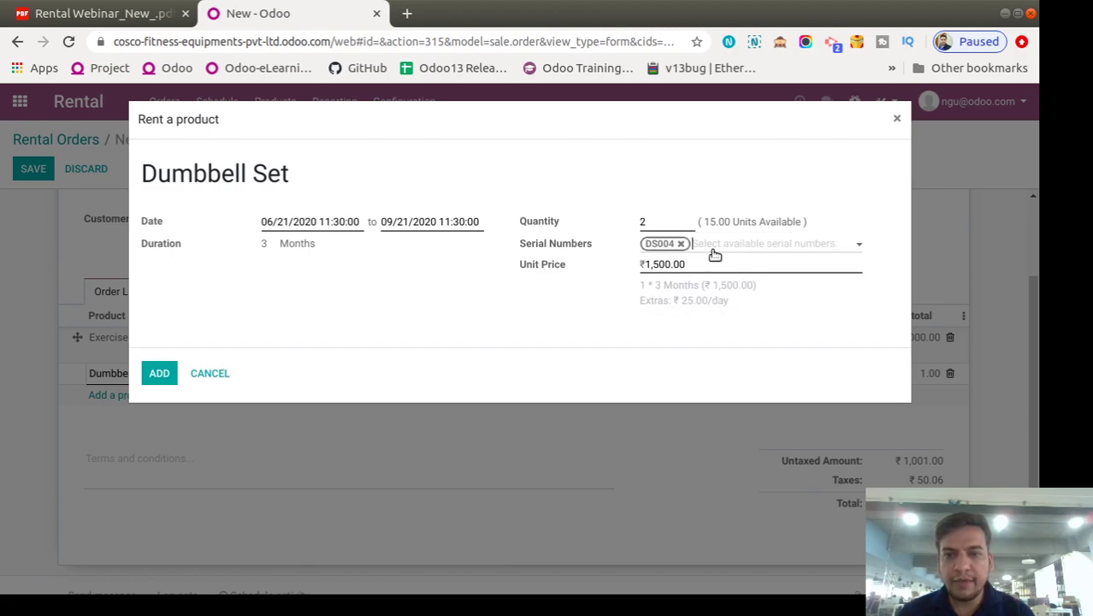
left_click(728, 248)
left_click(722, 267)
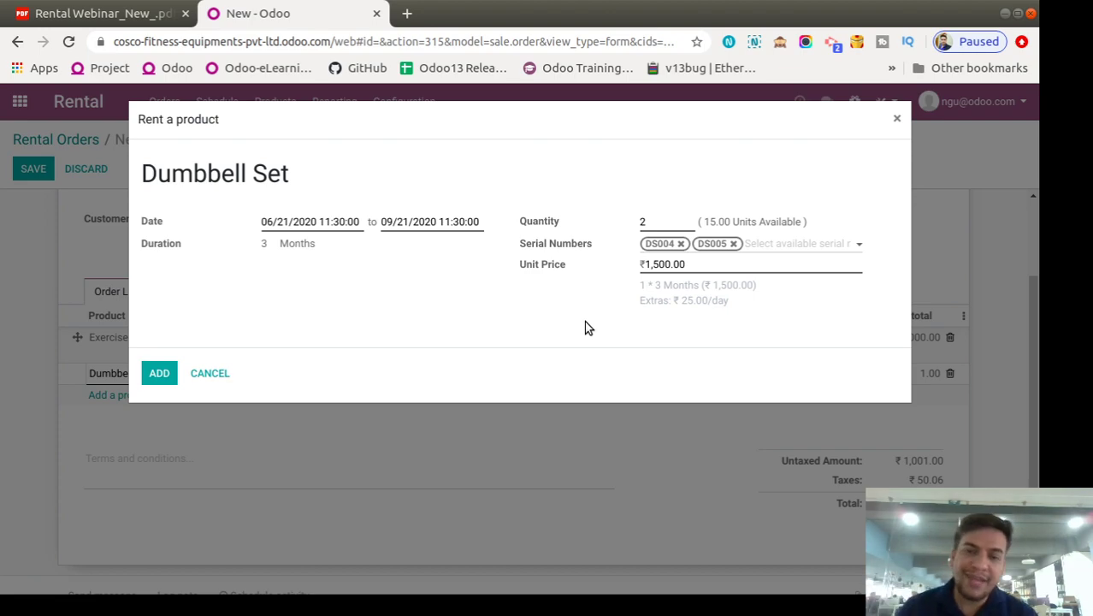
left_click(159, 374)
scroll(363, 470, "down", 2)
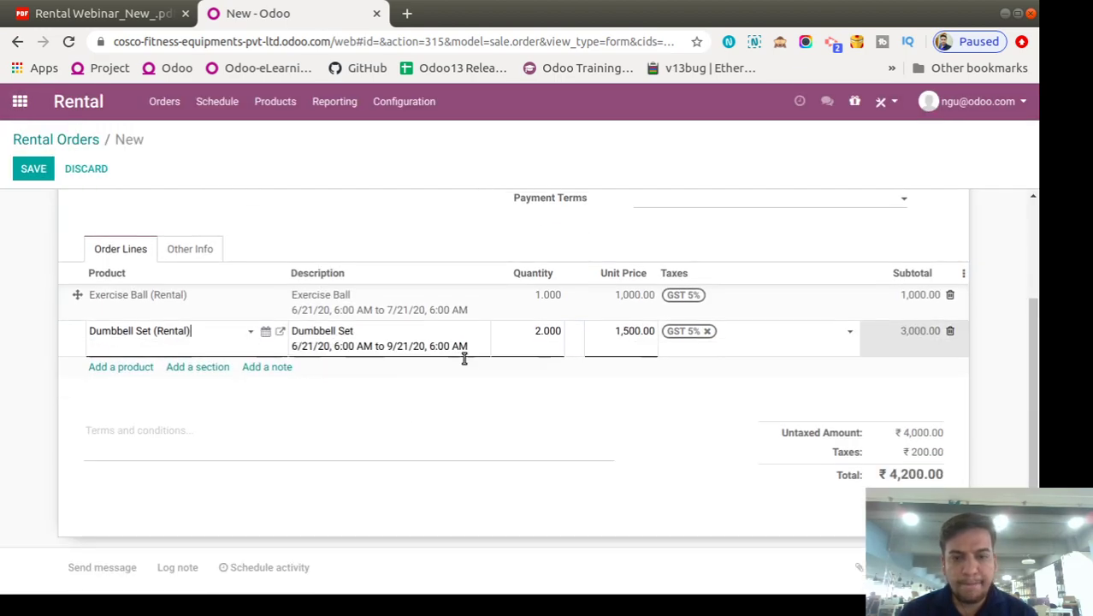
- Confirm the Quads Gym rental order and review its order lines, totals and status
left_click(575, 345)
scroll(578, 457, "up", 3)
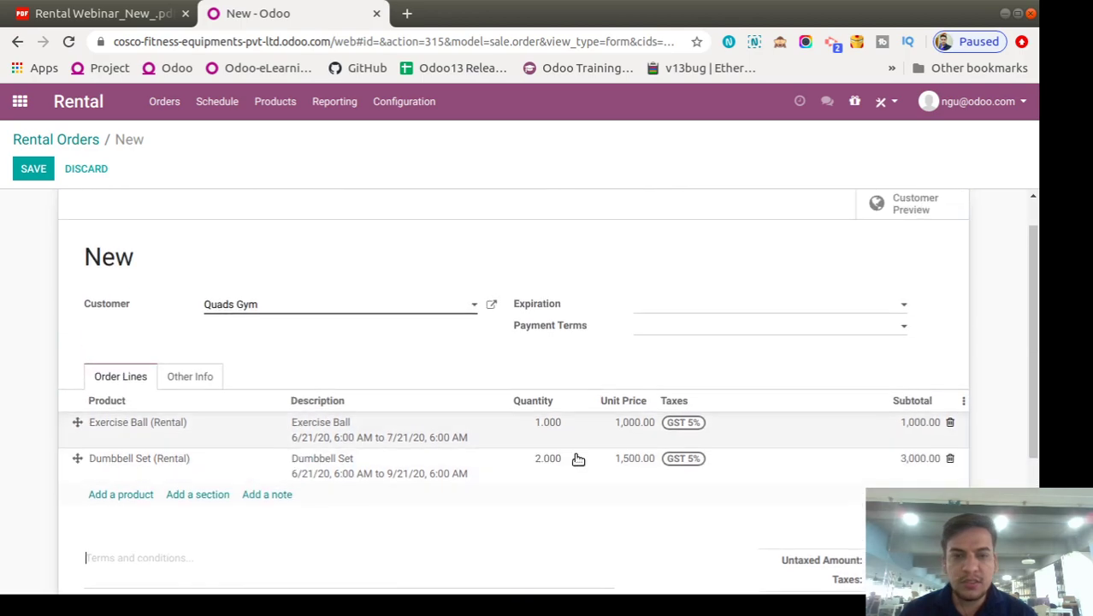
scroll(599, 256, "up", 1)
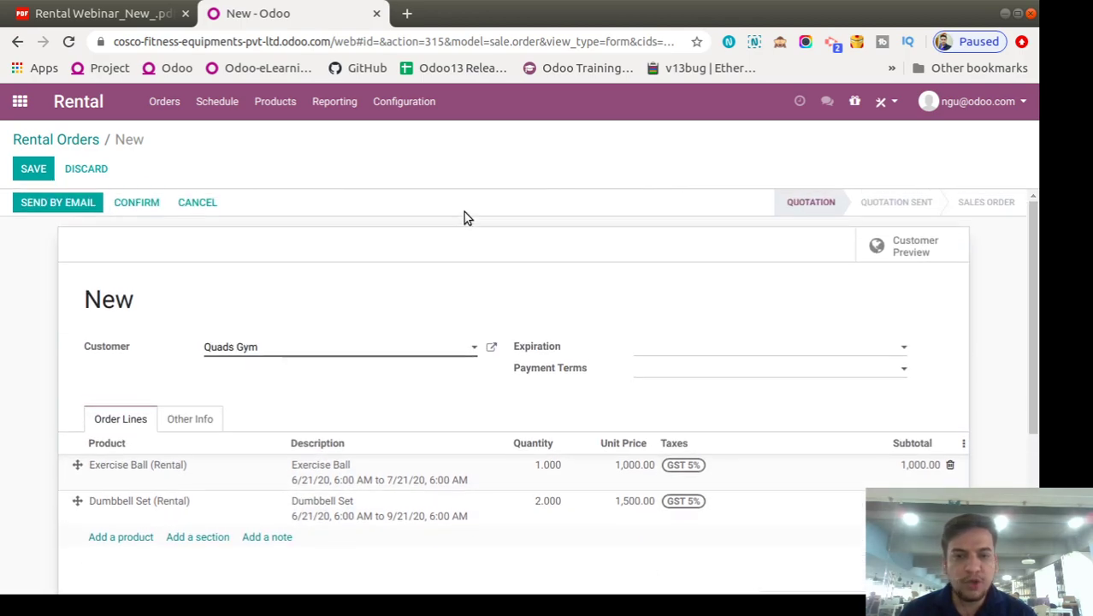
left_click(147, 204)
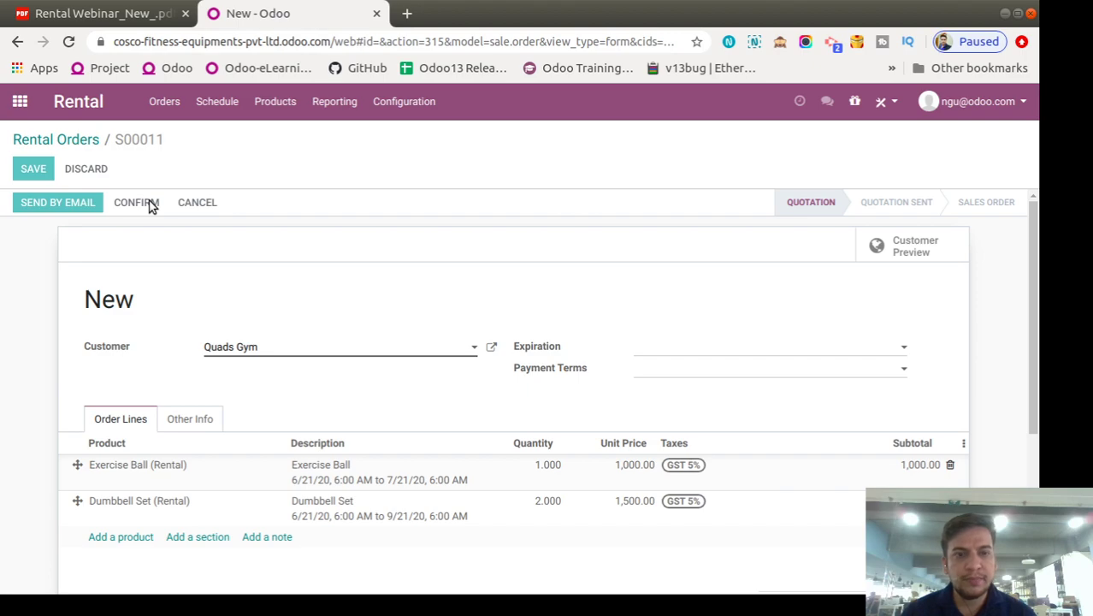
scroll(151, 207, "down", 3)
scroll(366, 202, "up", 3)
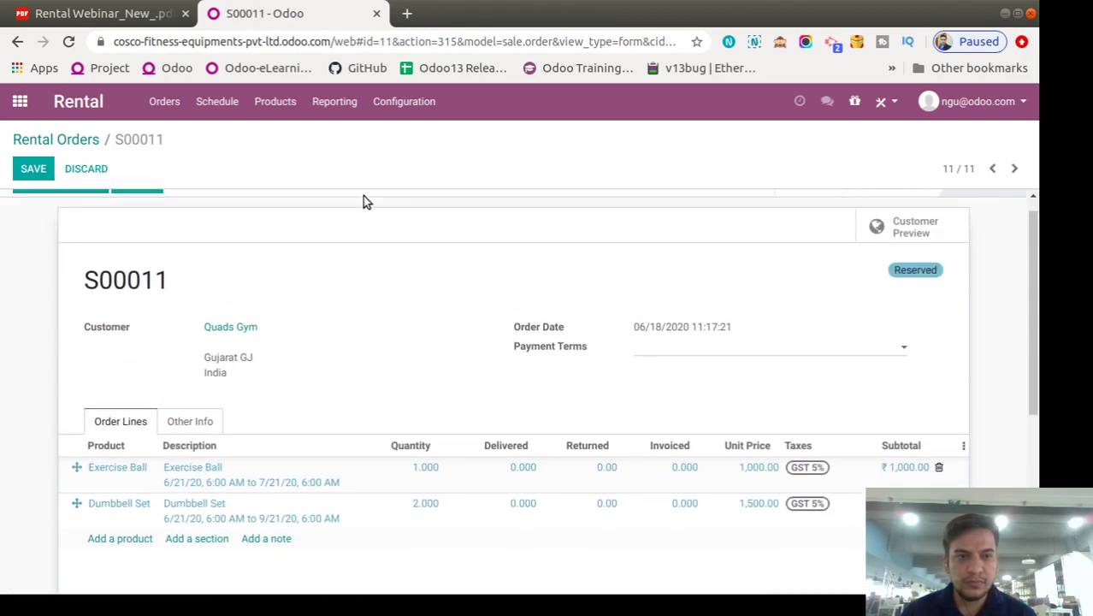
scroll(283, 351, "down", 3)
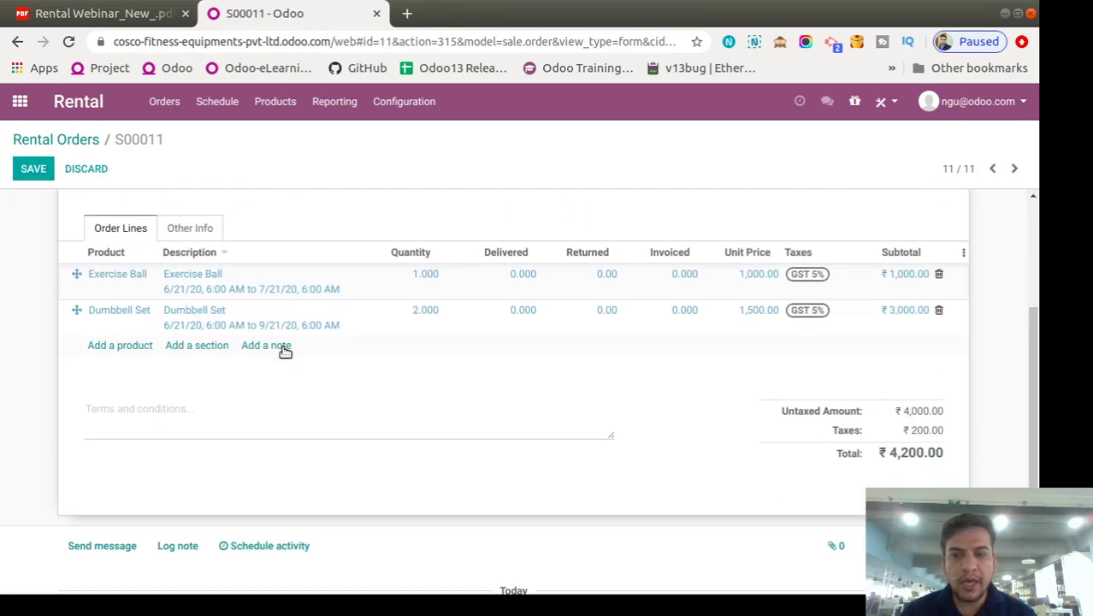
scroll(285, 351, "up", 3)
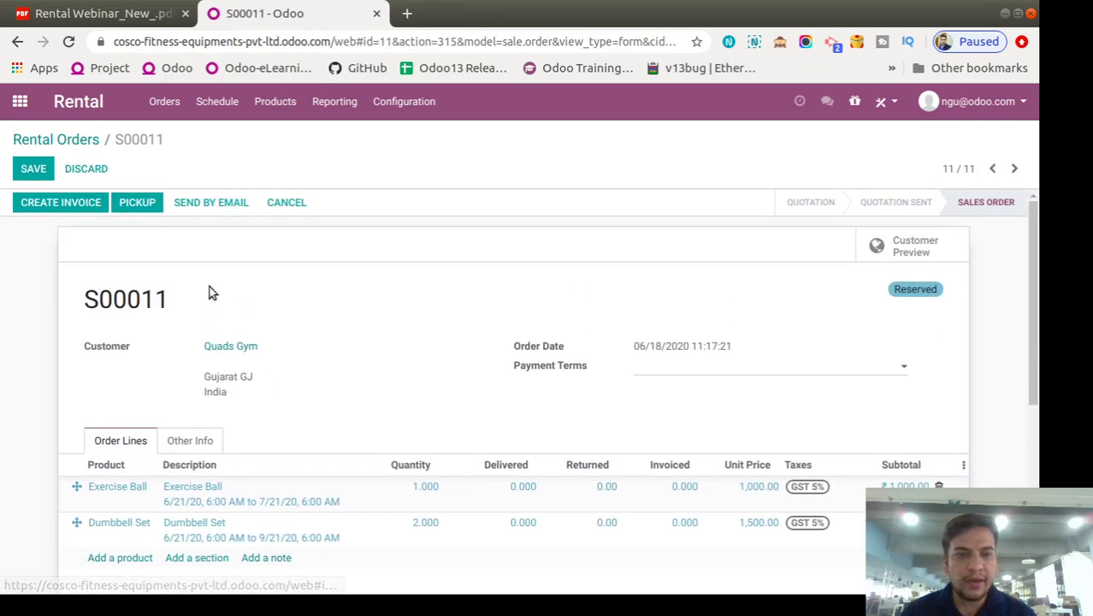
- Validate the pickup of the reserved Exercise Ball and the two Dumbbell Sets
left_click(141, 205)
scroll(308, 316, "down", 2)
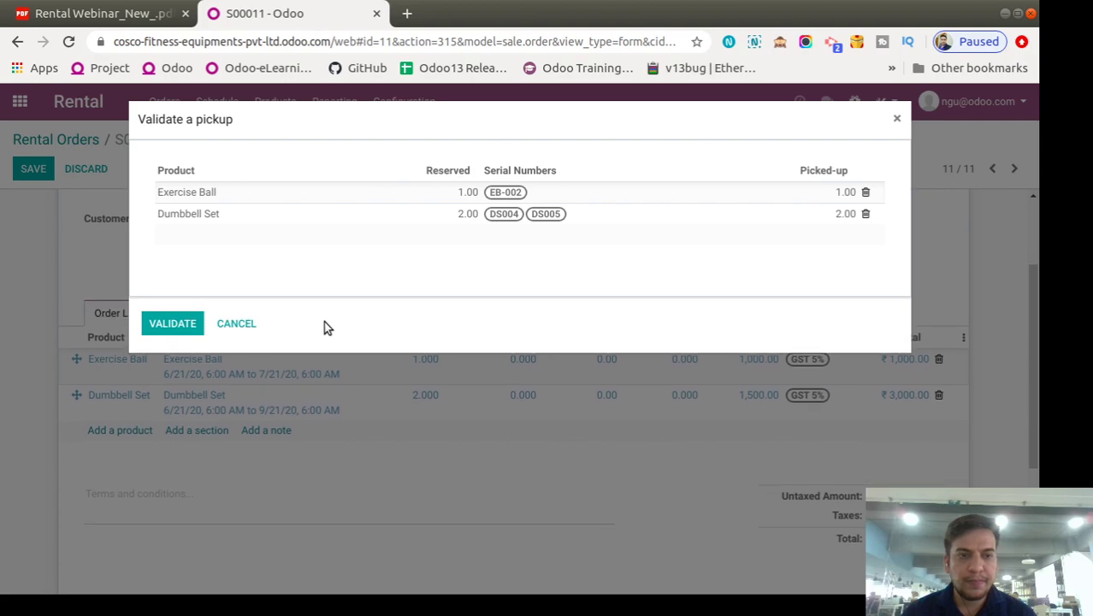
left_click(171, 324)
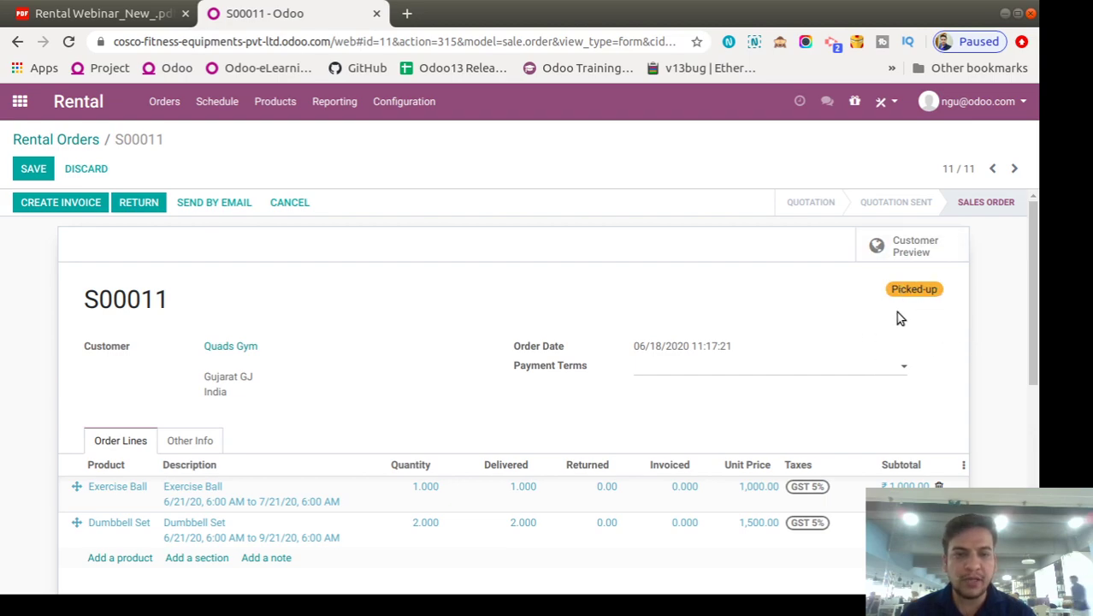
- Examine the order's delivered quantities and the pickup entry in its message history, and open a blank log note
scroll(684, 338, "down", 2)
scroll(683, 338, "down", 5)
scroll(615, 427, "up", 7)
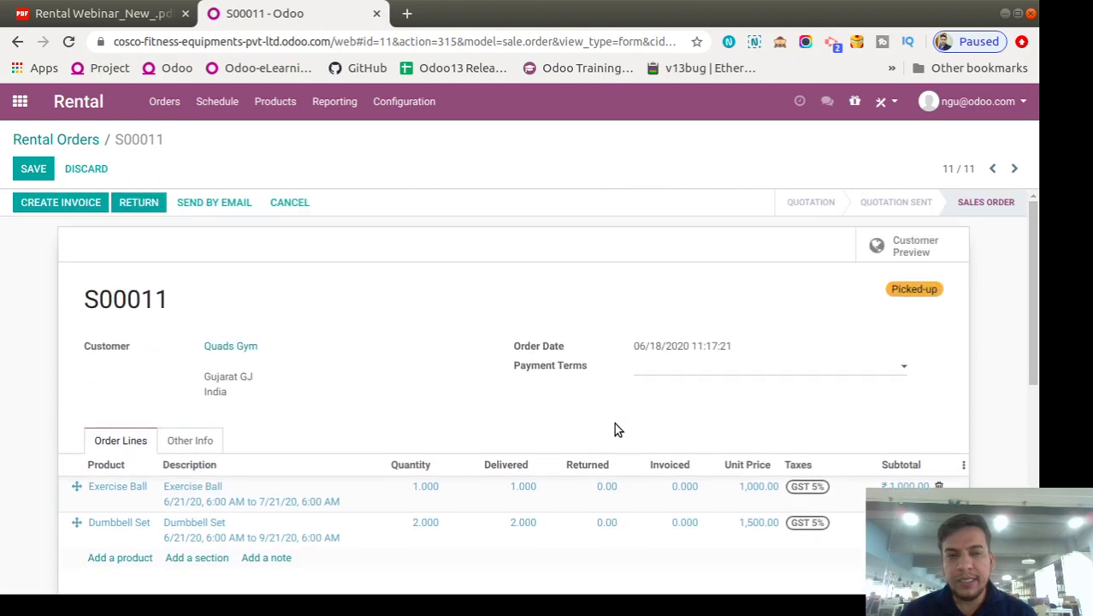
scroll(439, 361, "down", 7)
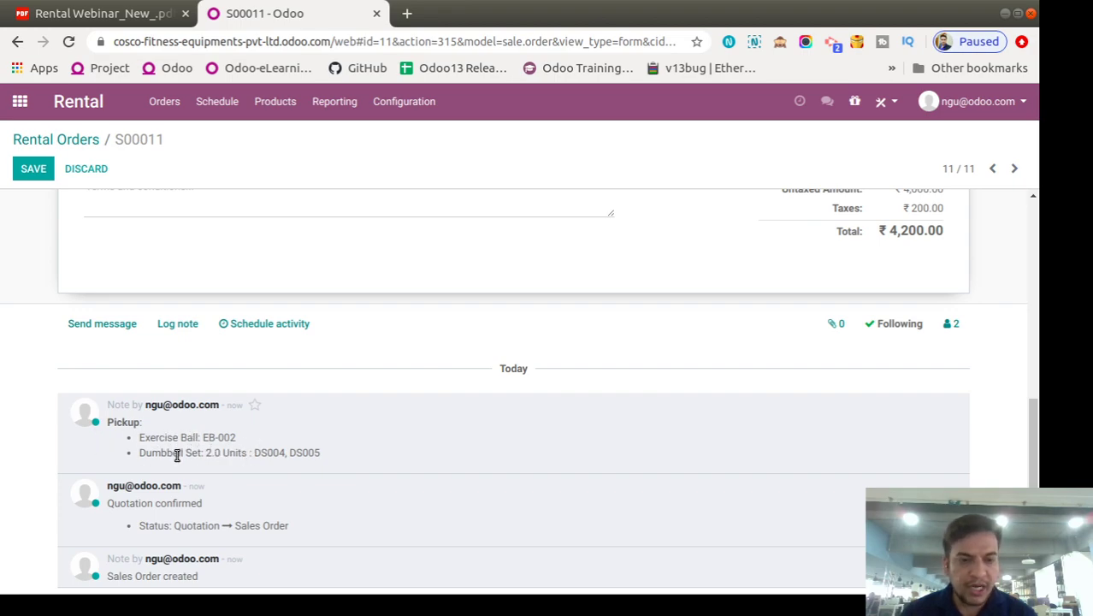
scroll(693, 419, "up", 1)
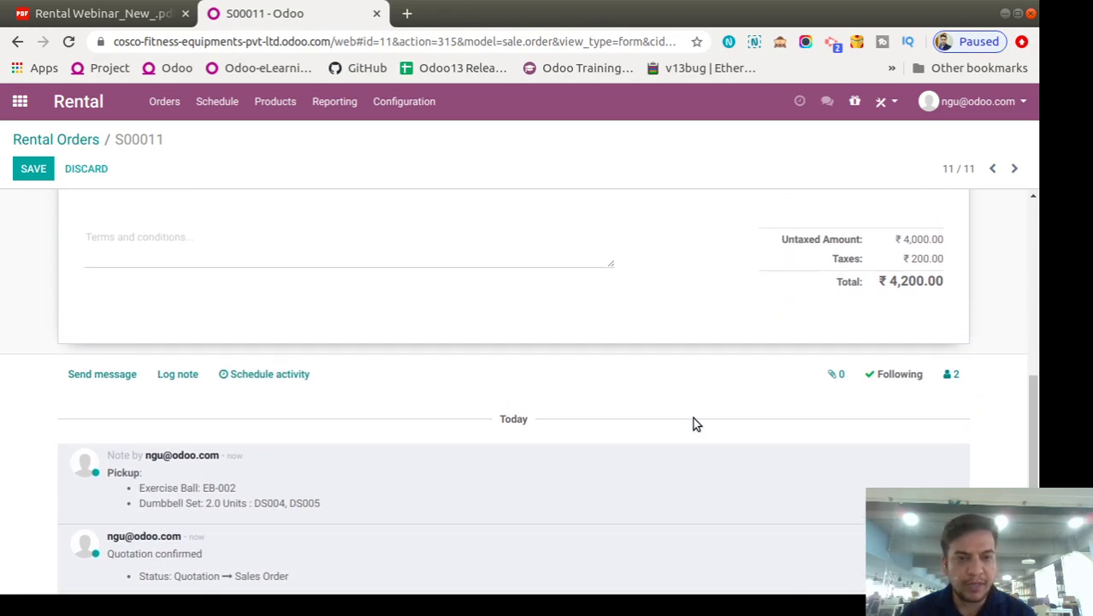
scroll(822, 414, "down", 1)
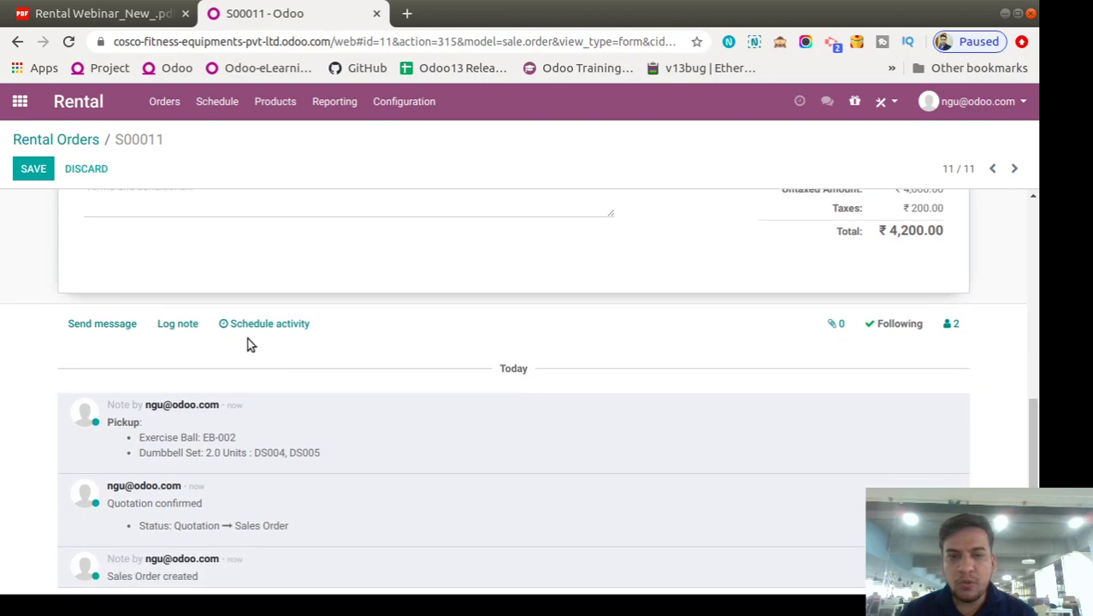
left_click(190, 326)
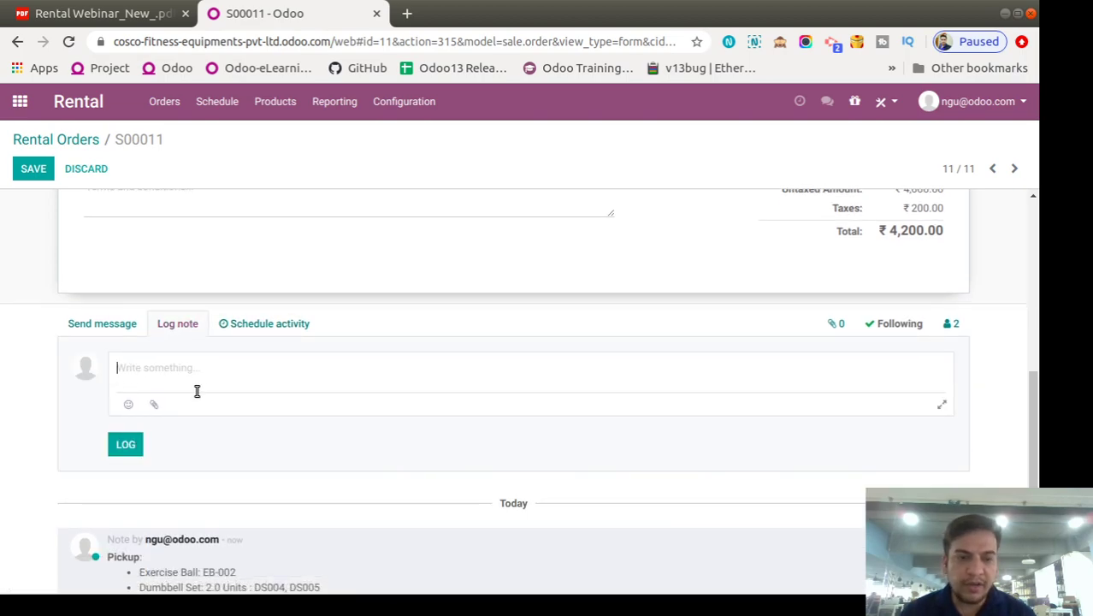
scroll(263, 384, "up", 3)
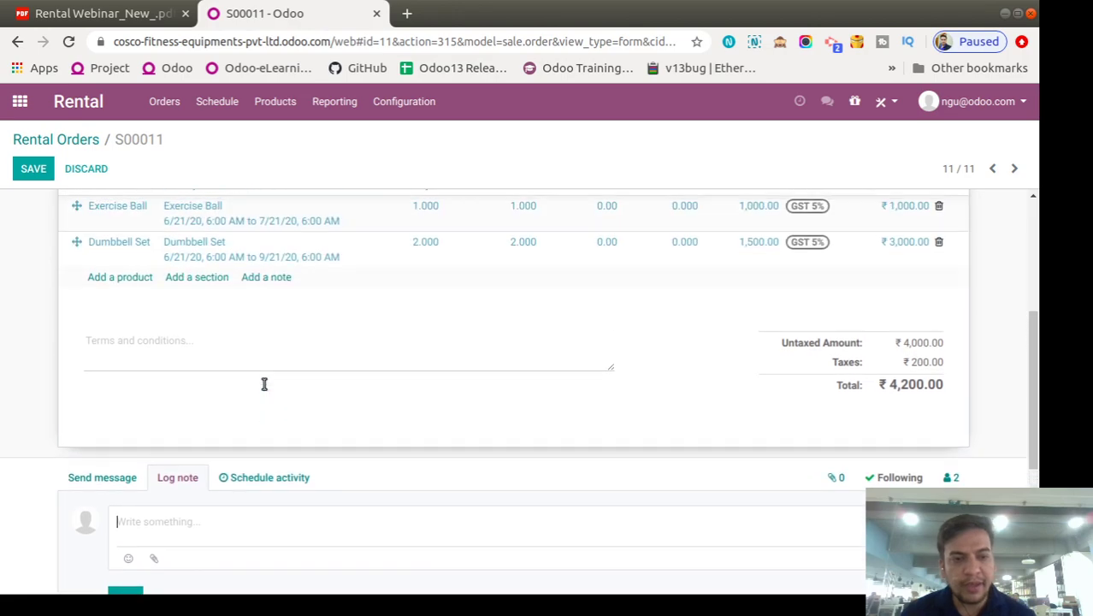
- Log an internal note mentioning the responsible user with the text "- Please call this customer to return this product on time."
scroll(209, 418, "down", 1)
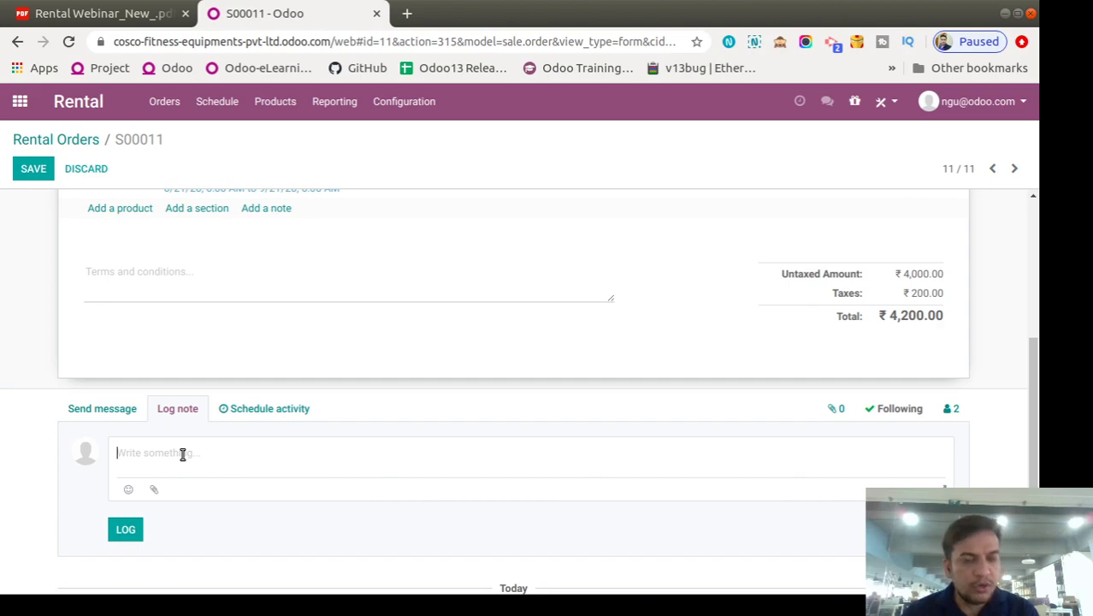
type("@ngu")
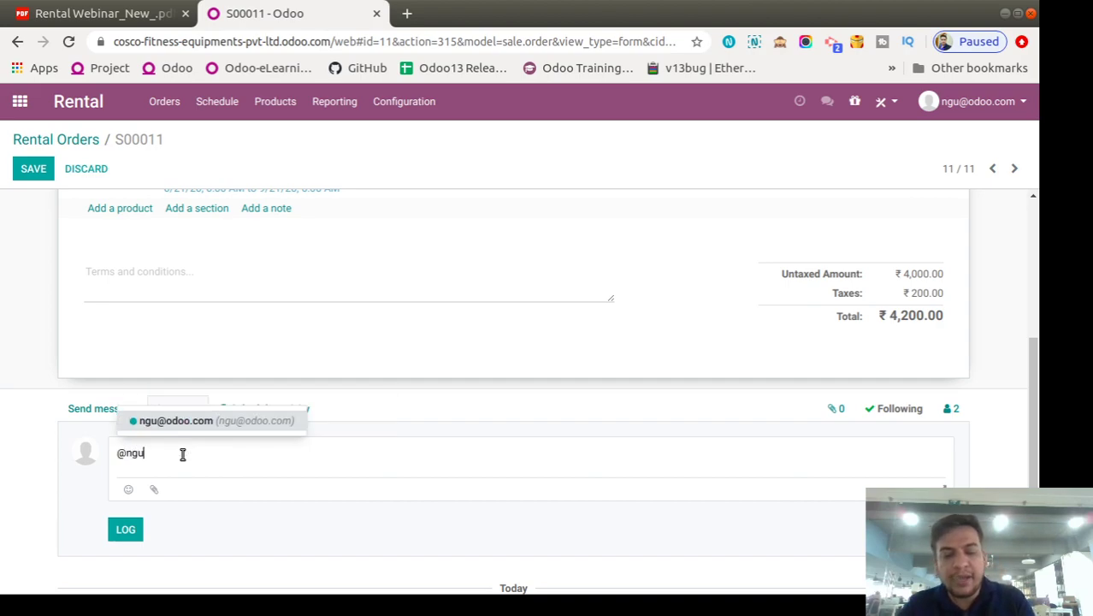
left_click(178, 420)
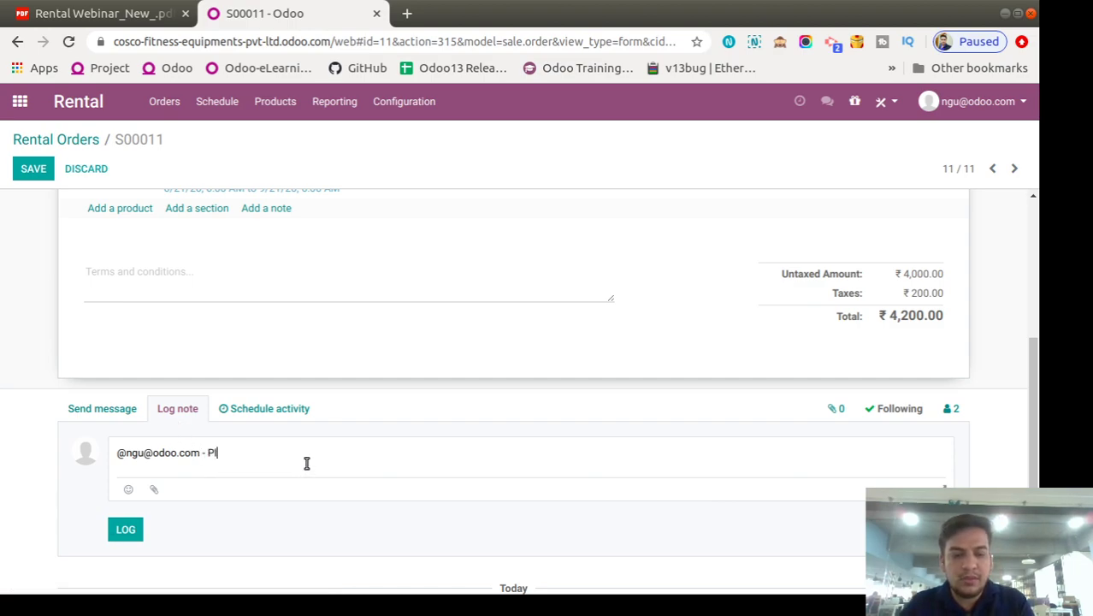
type("- Please call this")
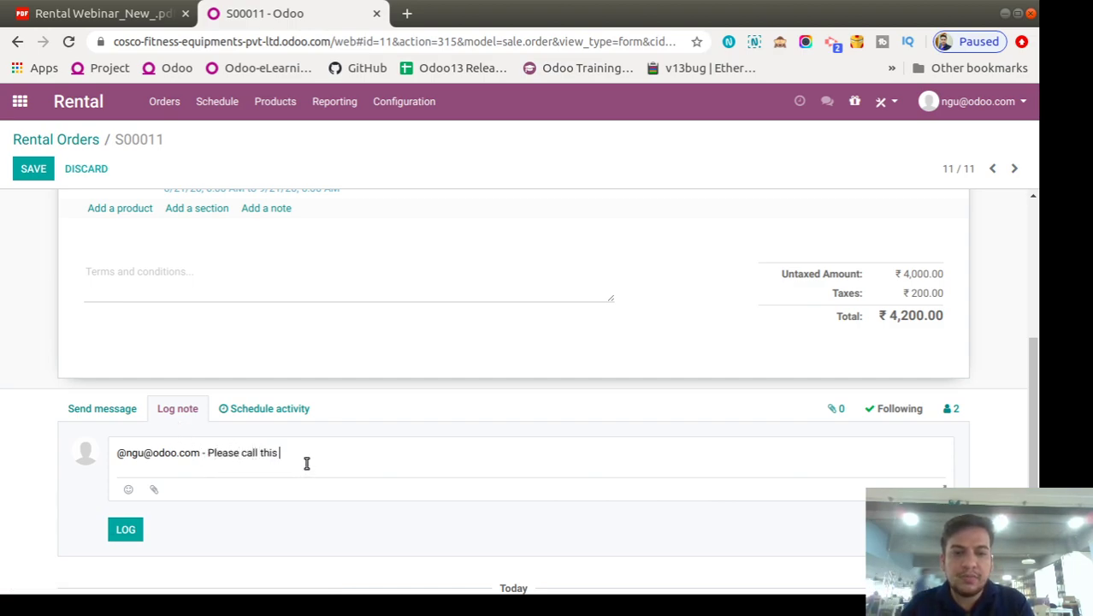
type(" customer to s")
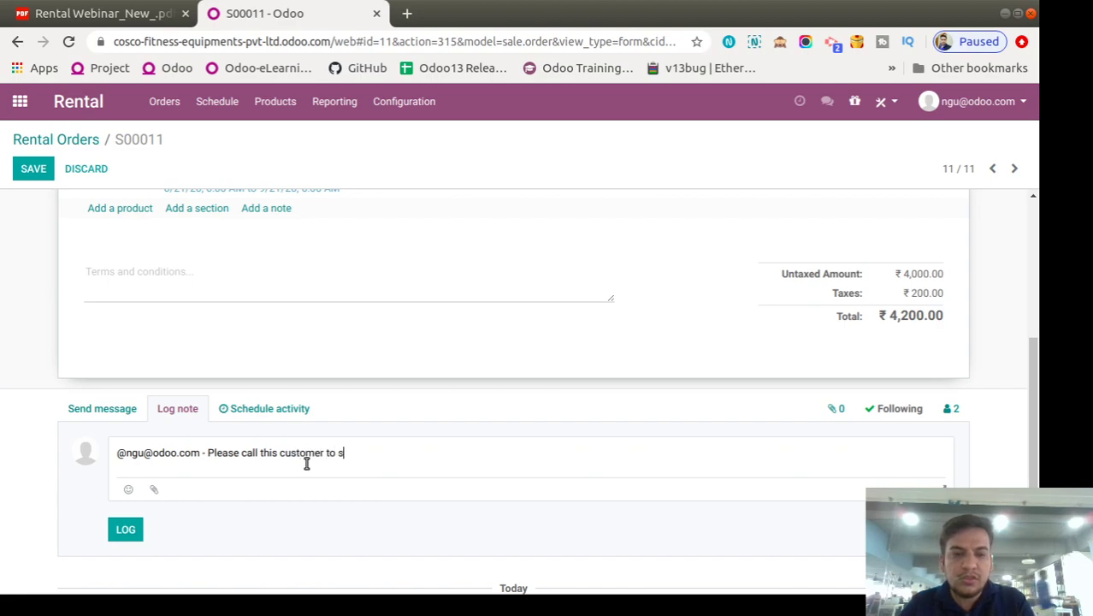
type("e")
key("BackSpace")
key("BackSpace")
type("retu")
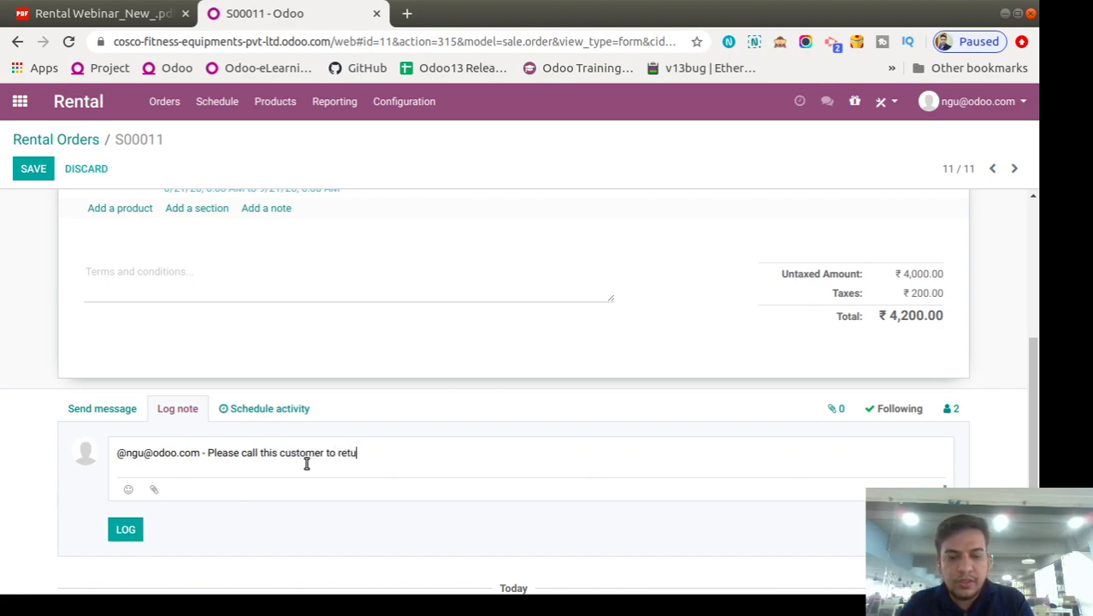
type("rn this product on time.")
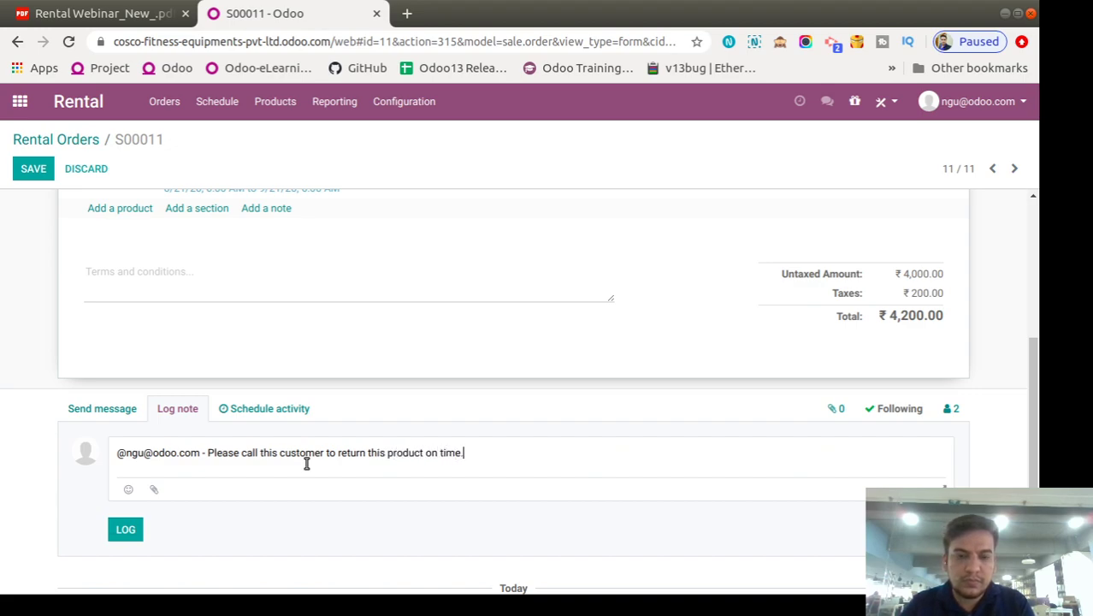
left_click(125, 531)
scroll(293, 505, "down", 5)
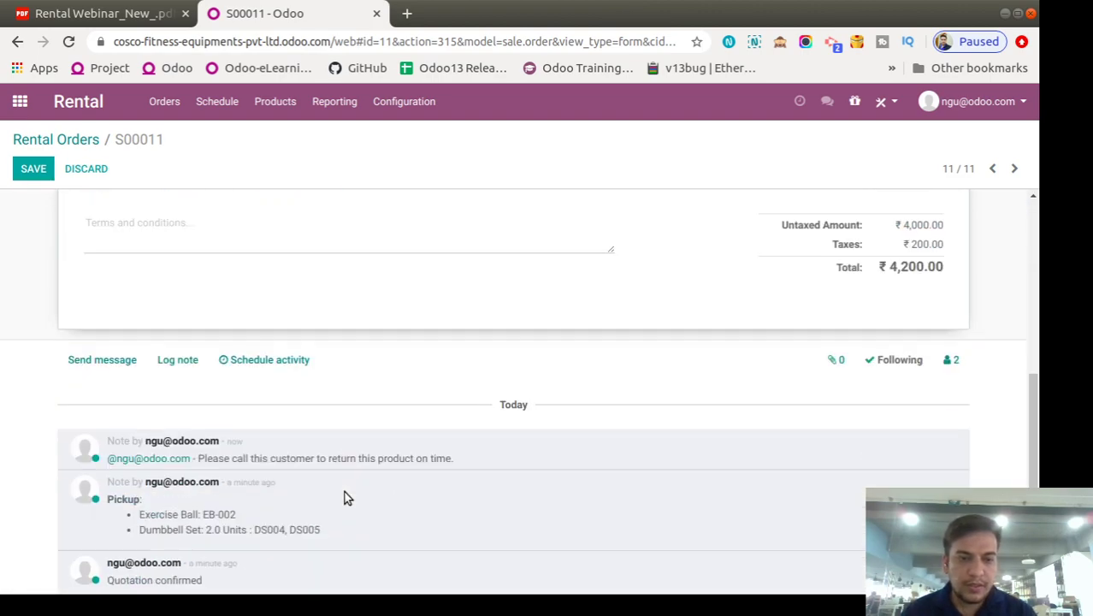
- Start scheduling an activity on the order with type Call and due date 09/19/2020
scroll(343, 479, "down", 1)
left_click(267, 283)
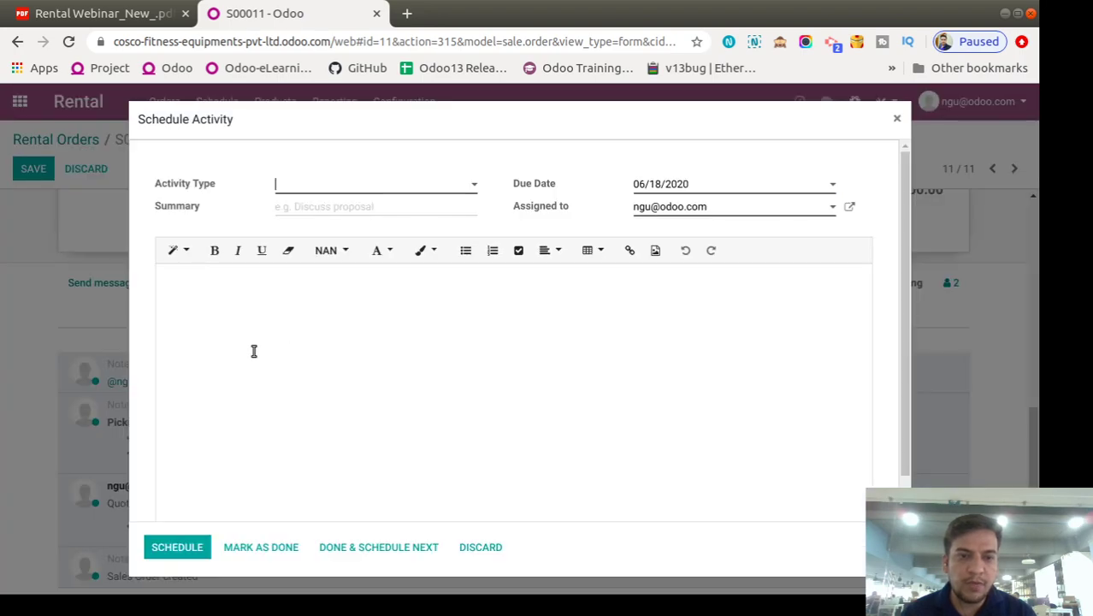
left_click(325, 184)
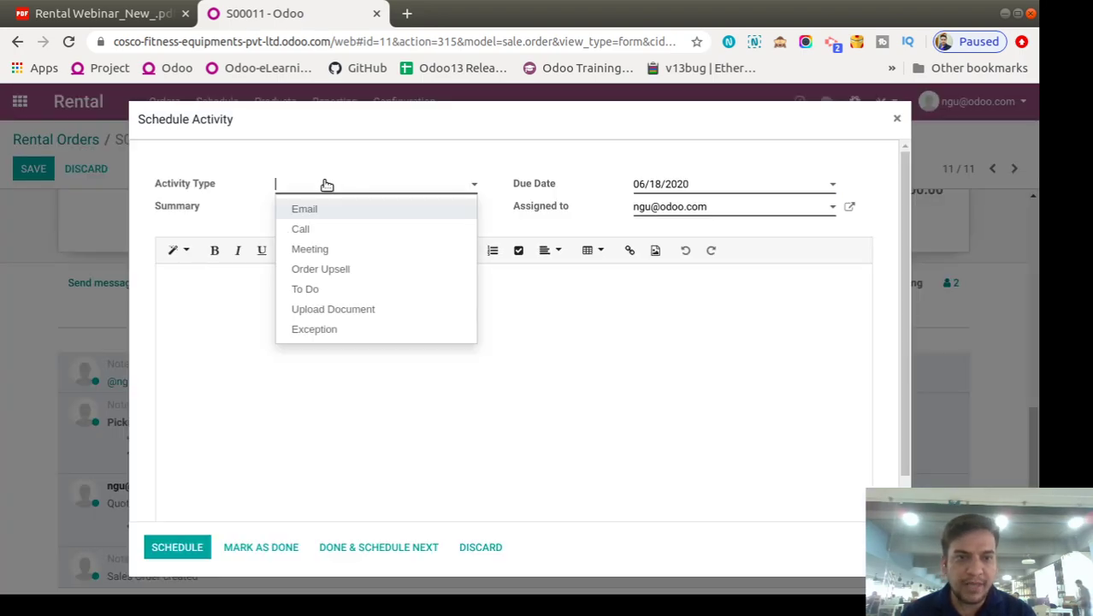
left_click(308, 227)
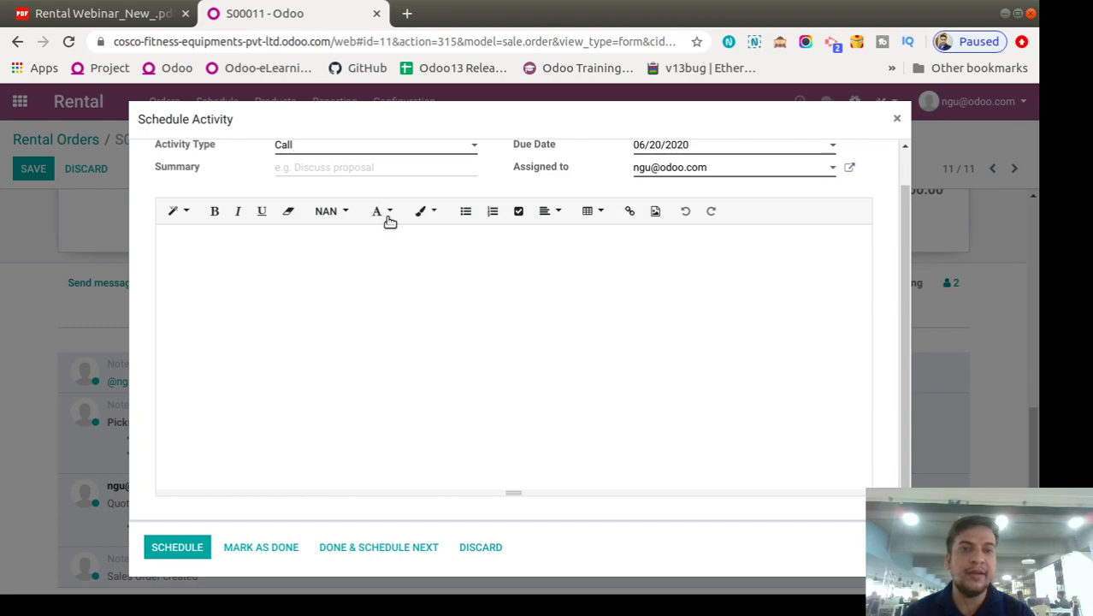
left_click(706, 188)
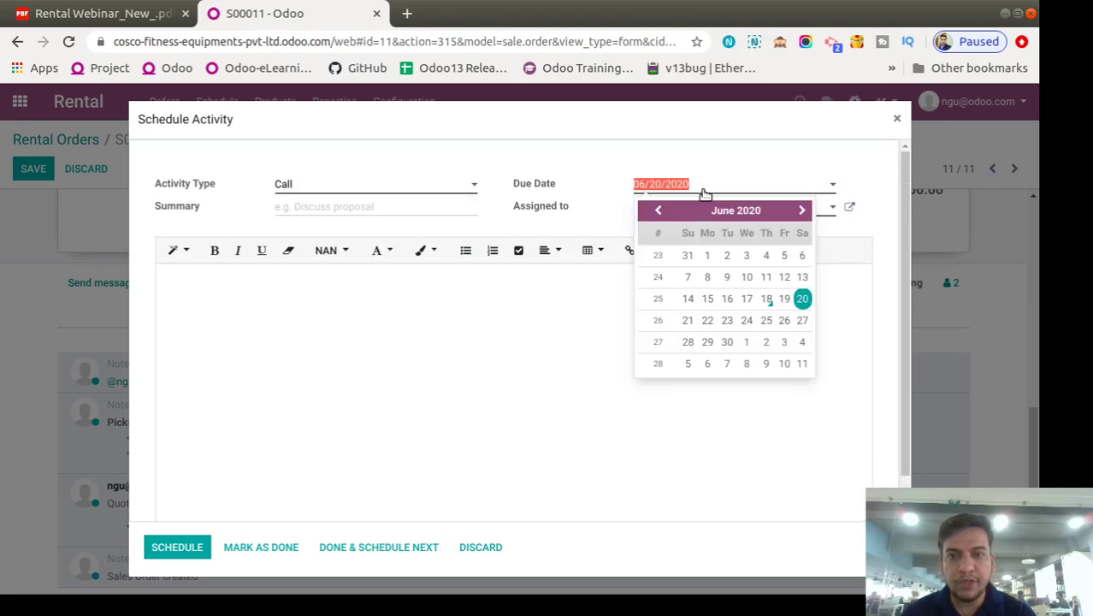
left_click(803, 211)
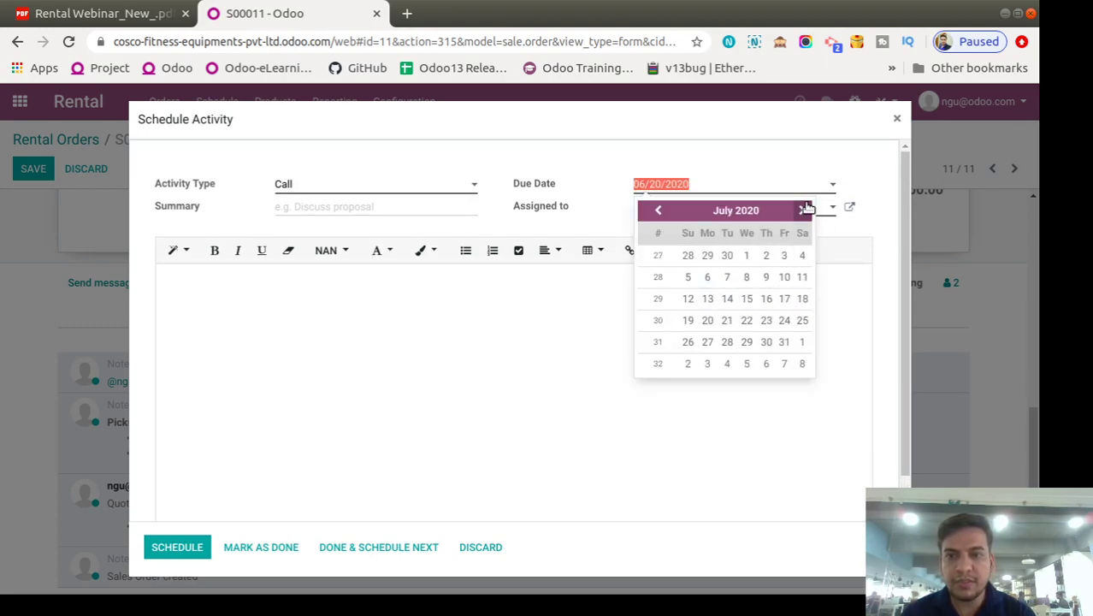
left_click(802, 210)
left_click(802, 210)
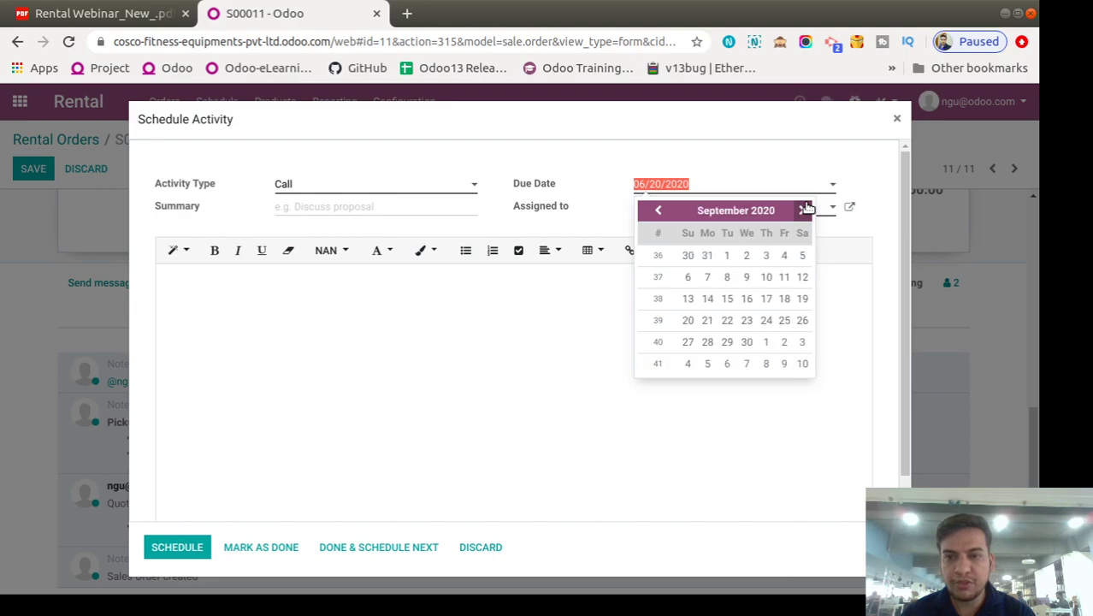
left_click(804, 298)
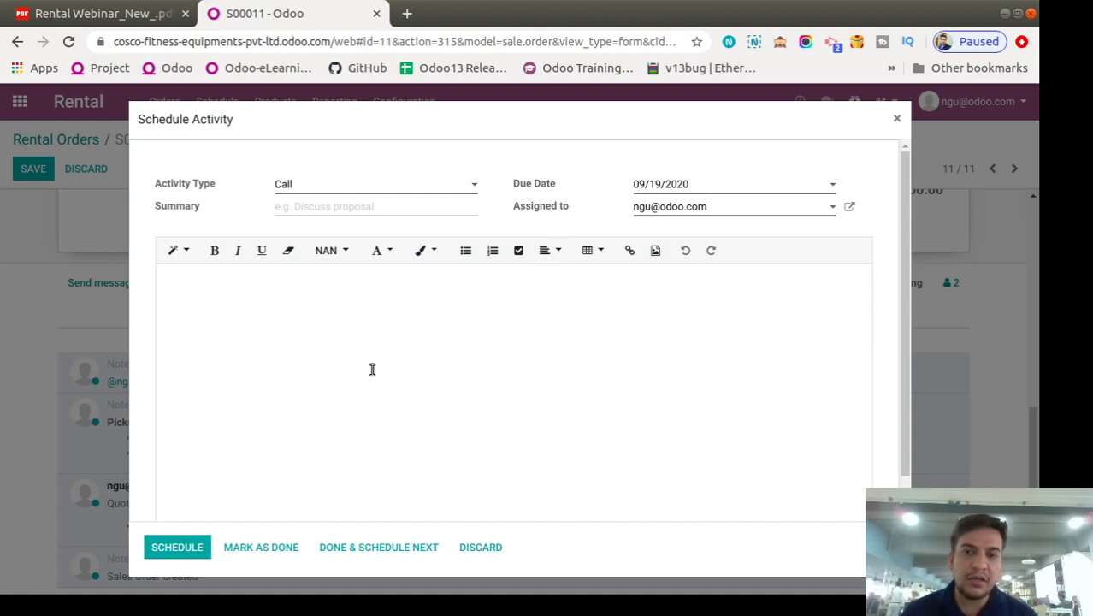
- Enter the summary "Reminder for customer to return the product" and schedule the call activity
left_click(305, 208)
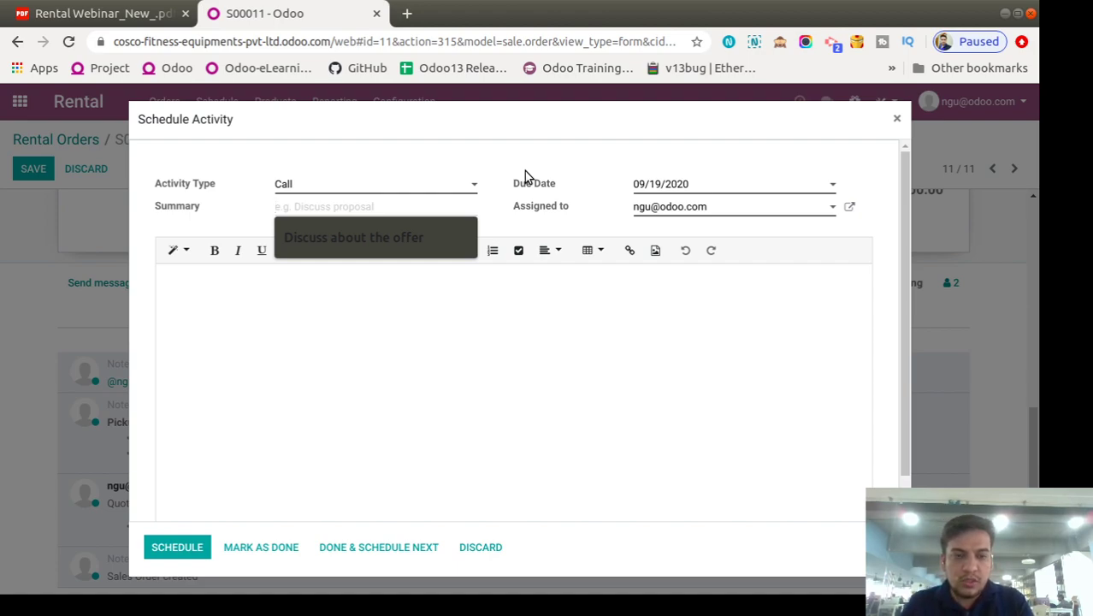
type("Reminder")
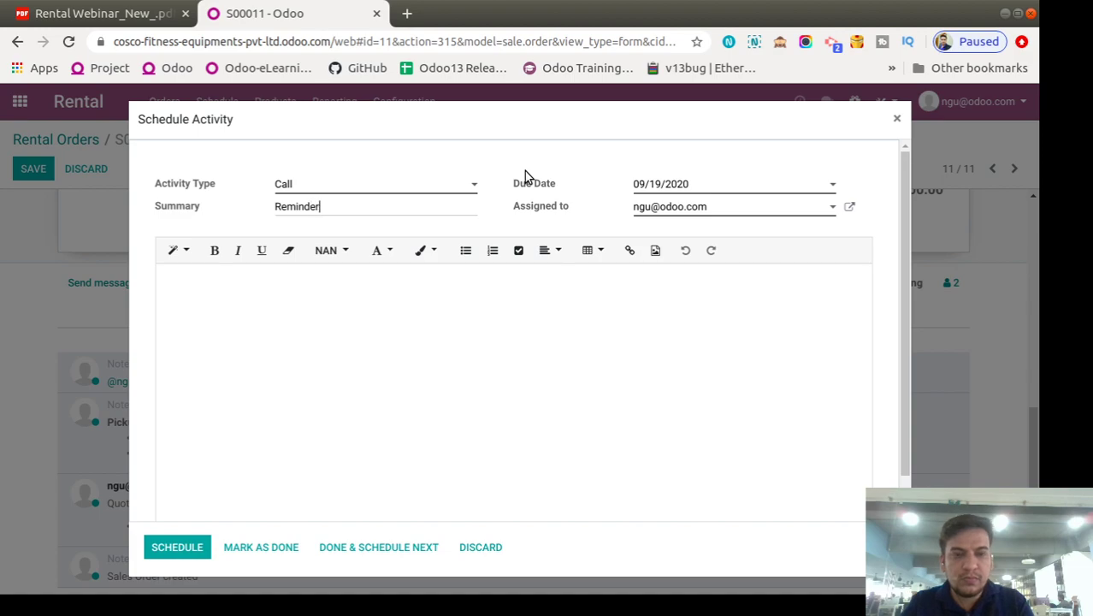
type(" for t")
type("ustomer to return th")
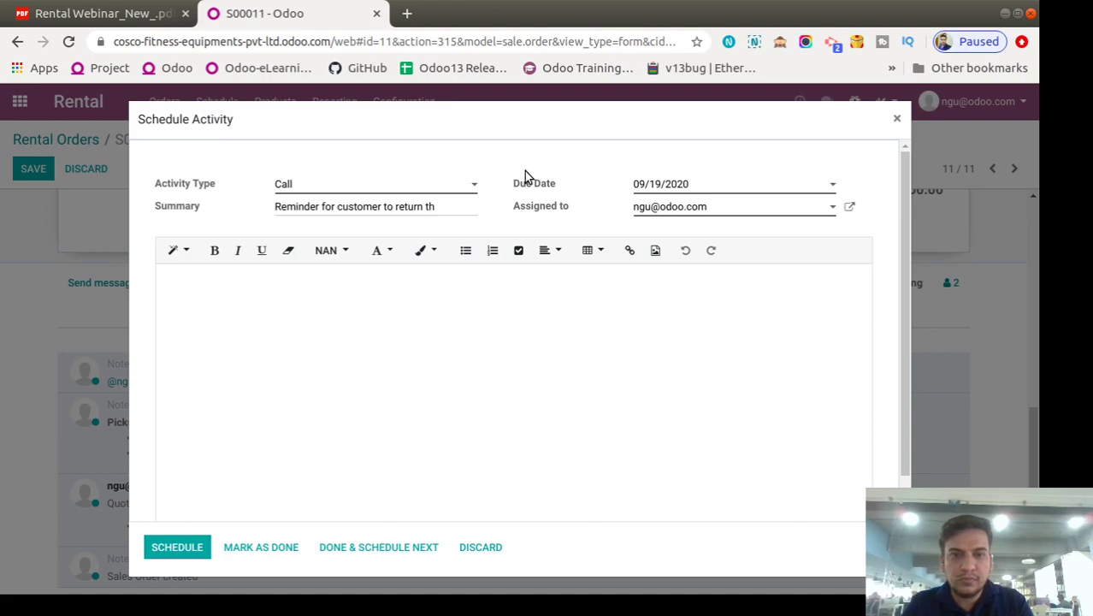
type("t")
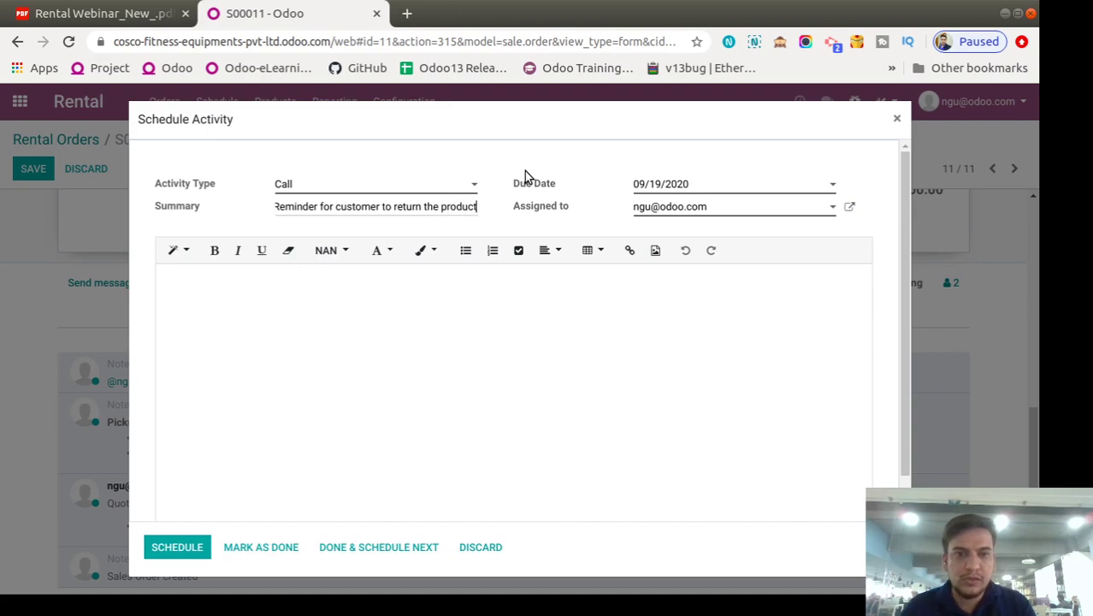
left_click(421, 340)
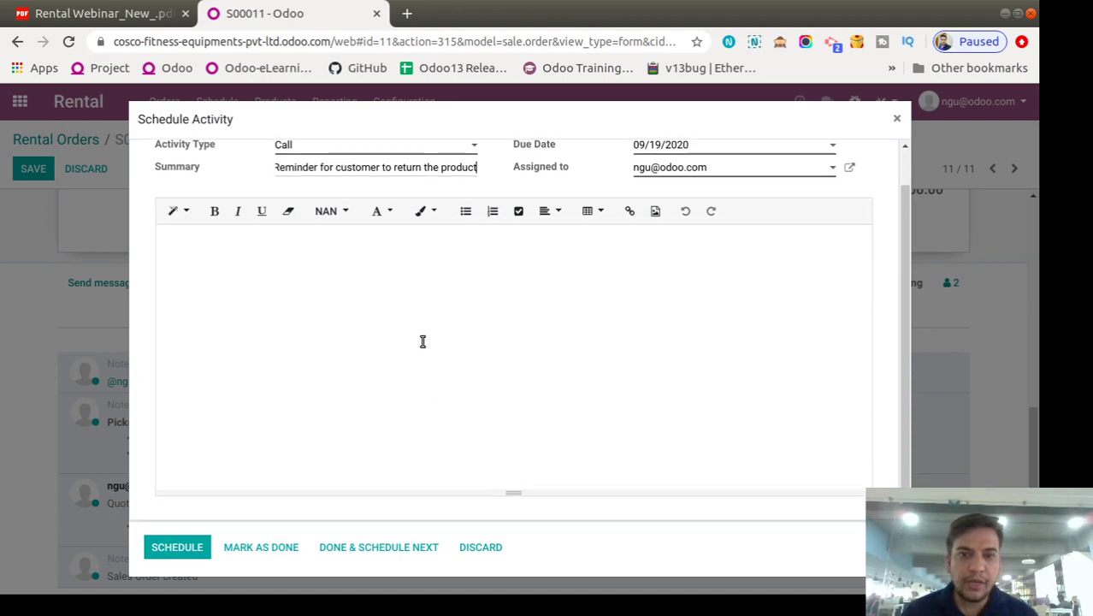
left_click(178, 556)
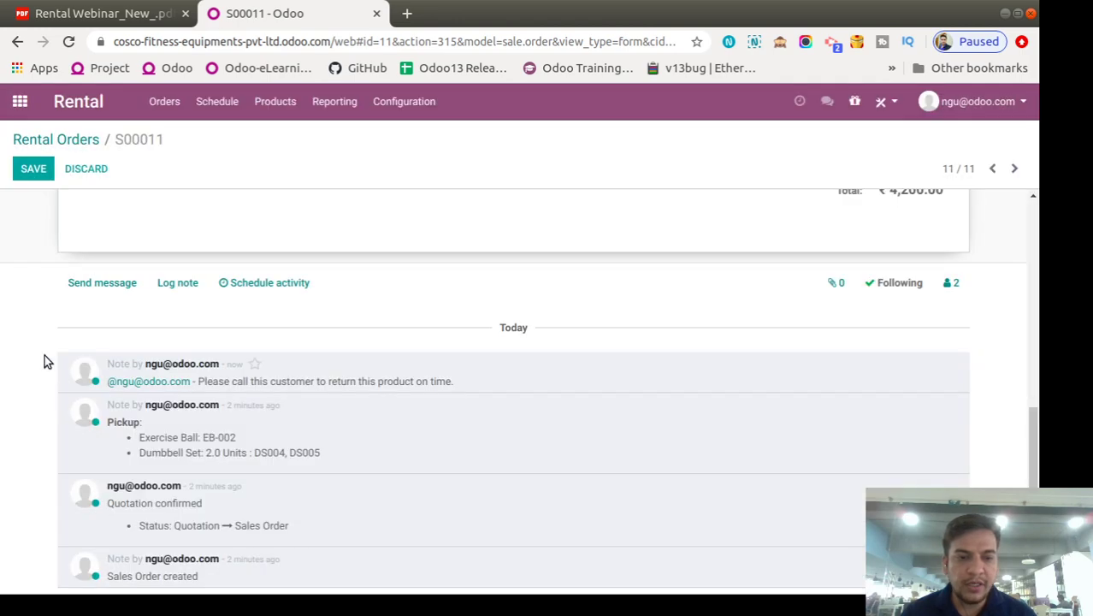
- Examine the planned reminder call, the logged notes and the order lines of the Quads Gym rental order
scroll(388, 329, "down", 5)
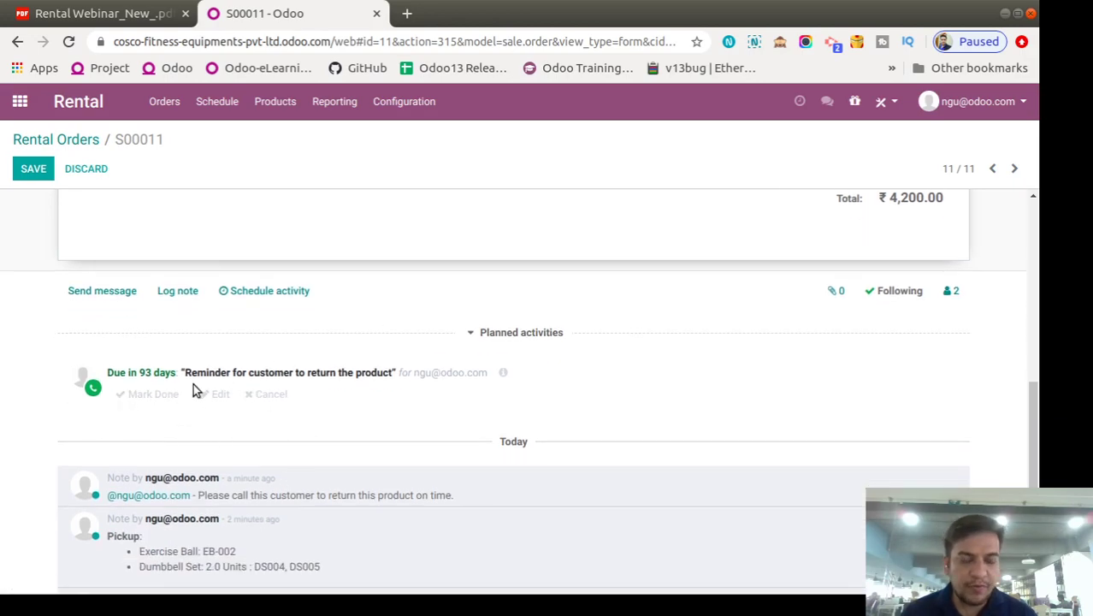
scroll(391, 437, "up", 1)
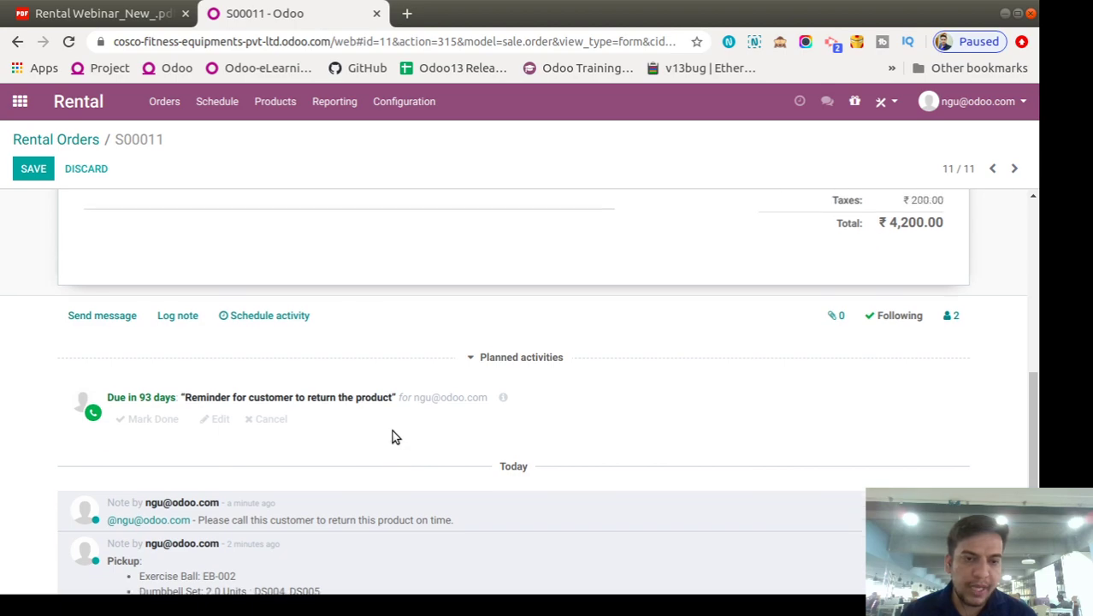
scroll(325, 463, "down", 3)
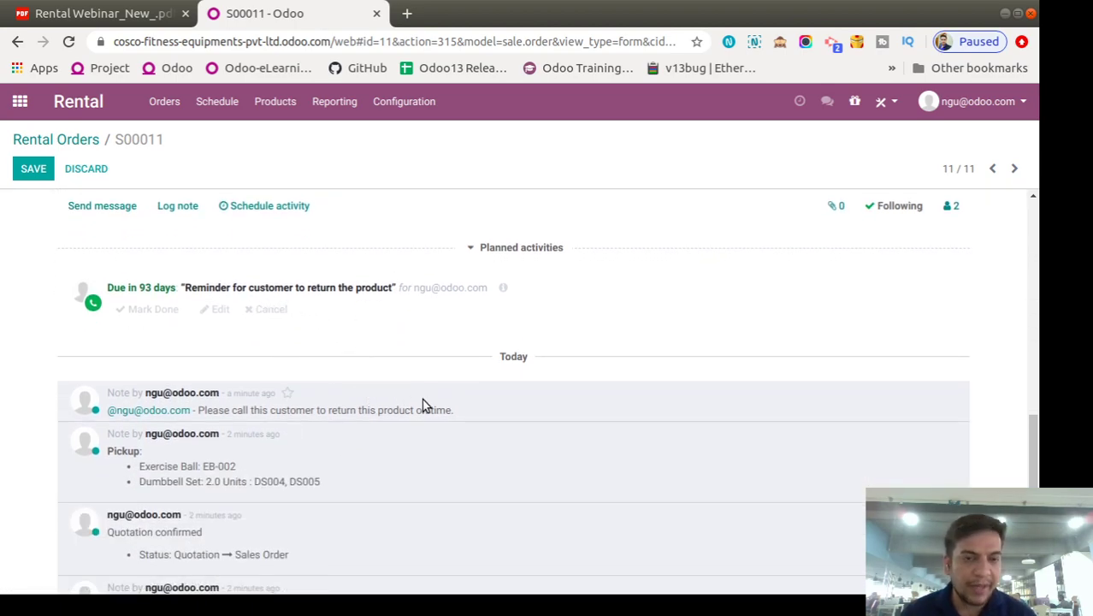
scroll(422, 406, "up", 4)
scroll(425, 368, "down", 3)
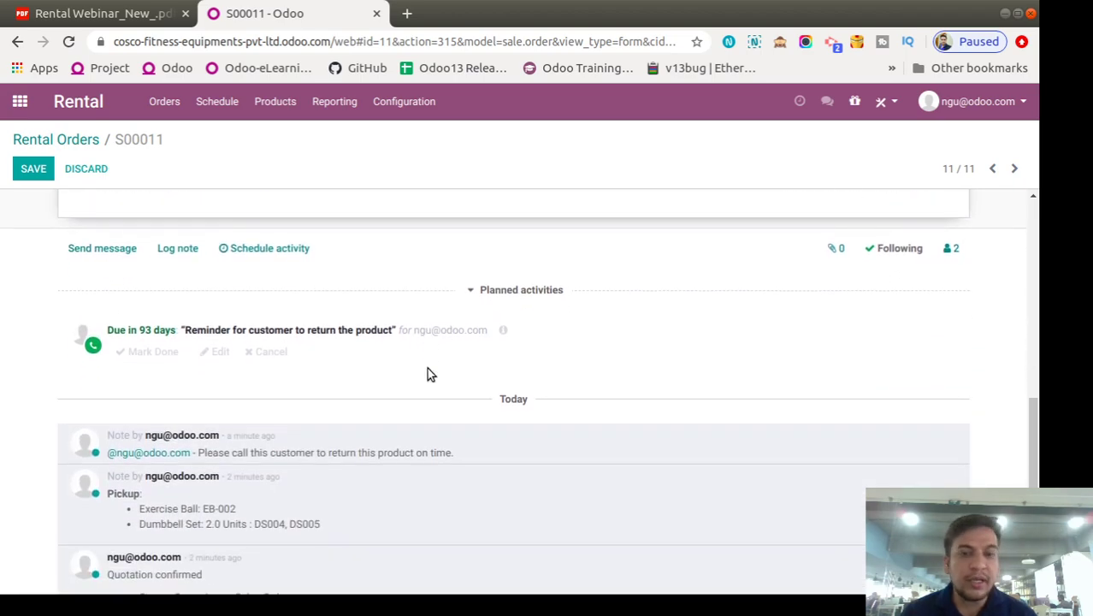
scroll(428, 369, "up", 10)
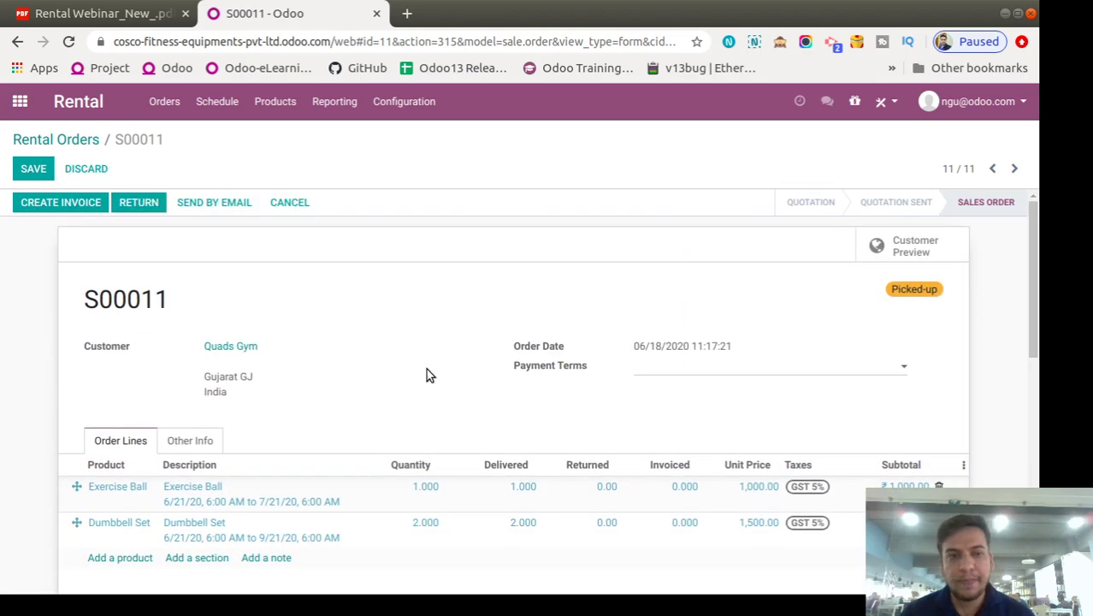
scroll(425, 373, "down", 2)
scroll(419, 369, "down", 3)
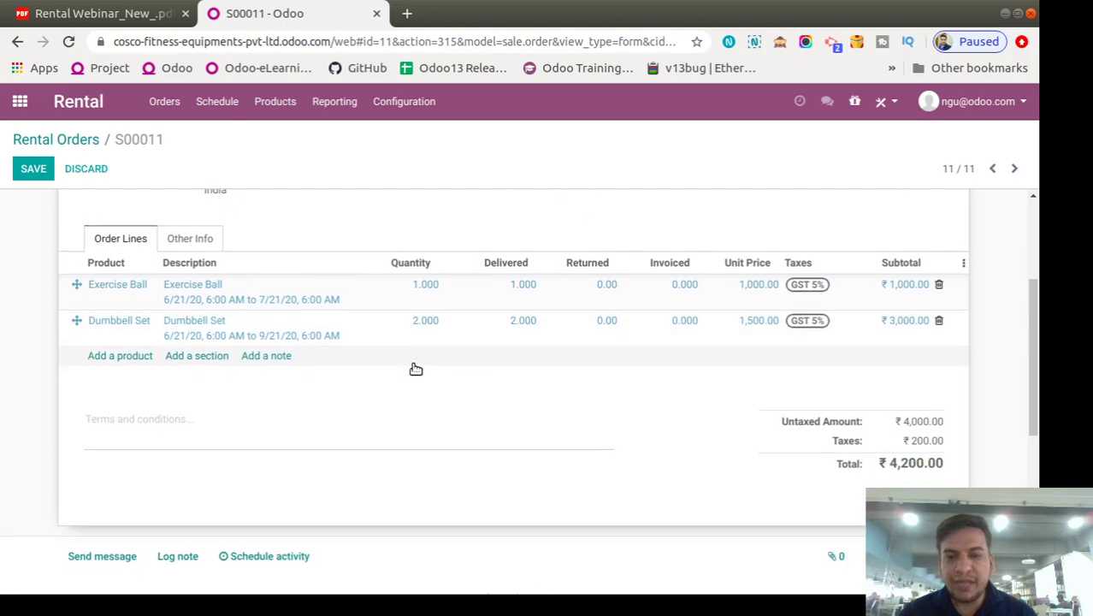
scroll(416, 368, "down", 1)
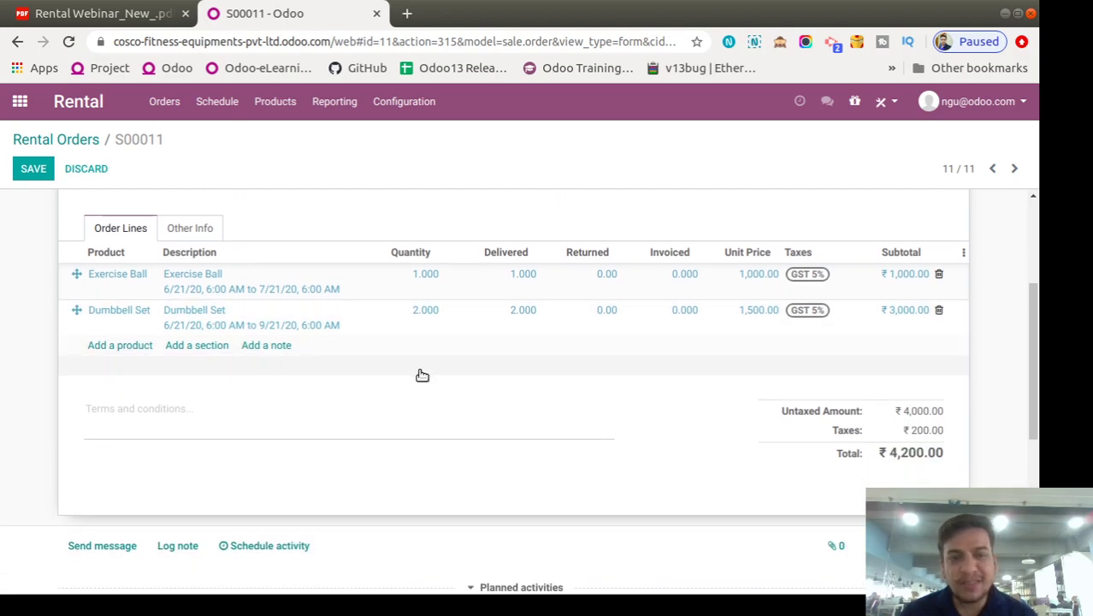
scroll(421, 375, "up", 5)
scroll(420, 373, "down", 4)
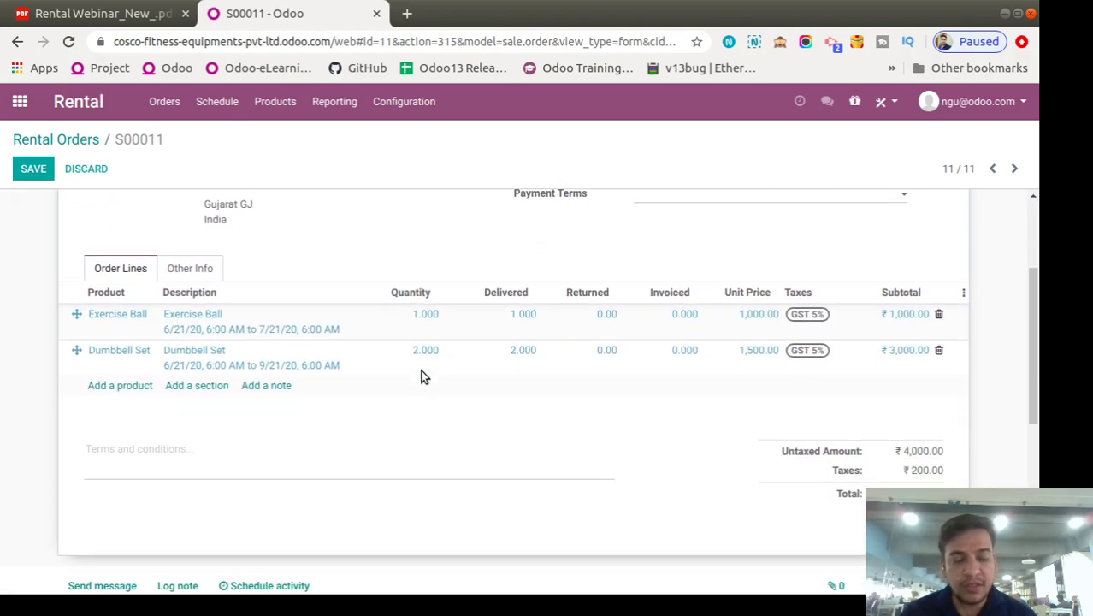
- Validate a partial return of Exercise Ball EB-002 and Dumbbell Set DS004, removing serial number DS005 from the return
scroll(419, 373, "up", 4)
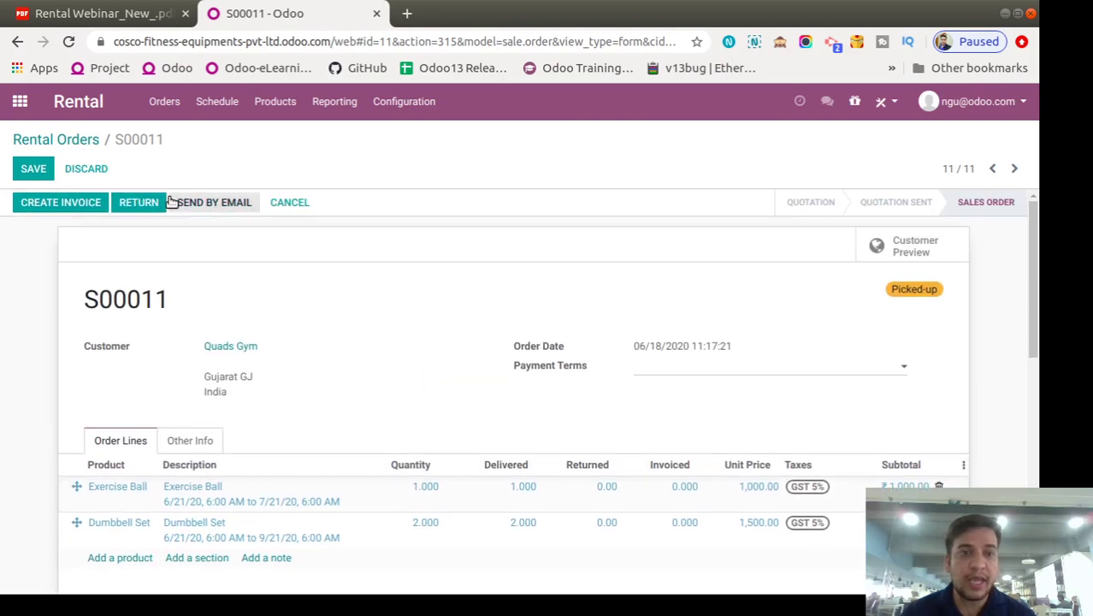
left_click(136, 203)
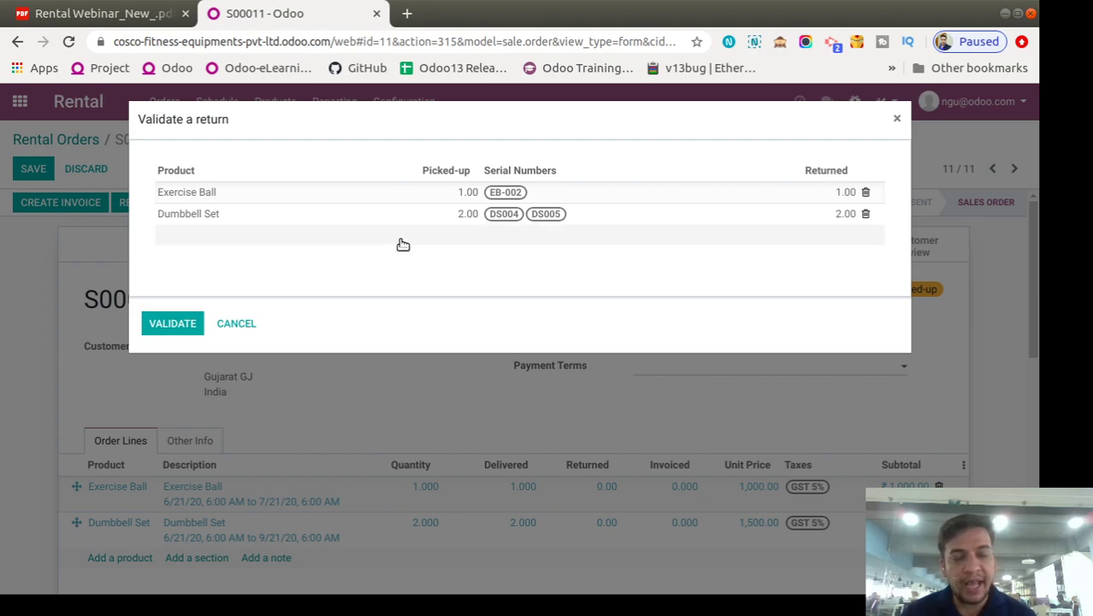
left_click(444, 195)
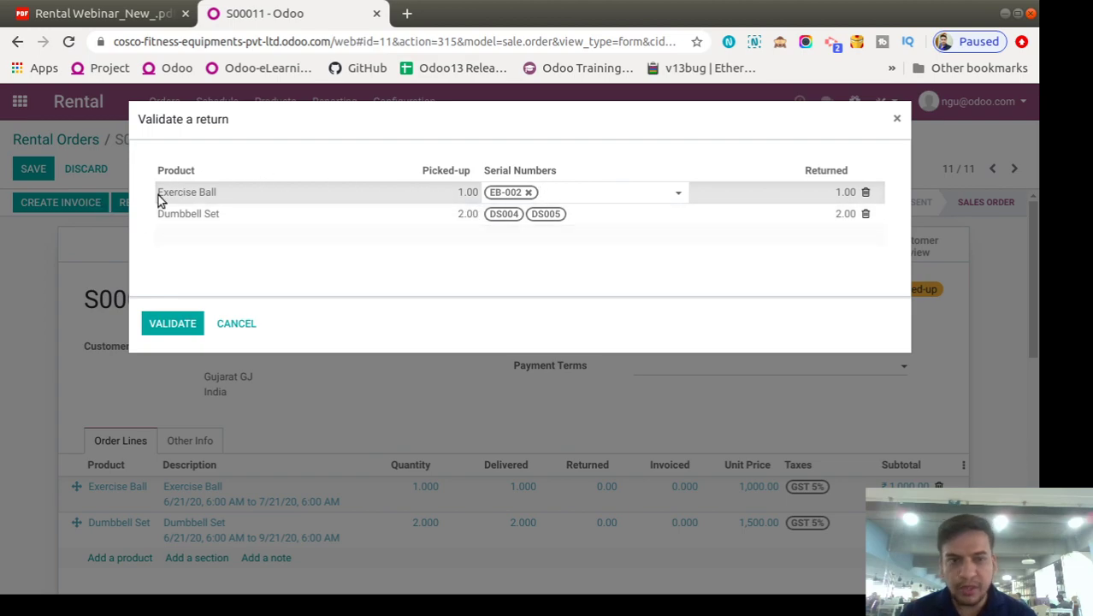
left_click(625, 215)
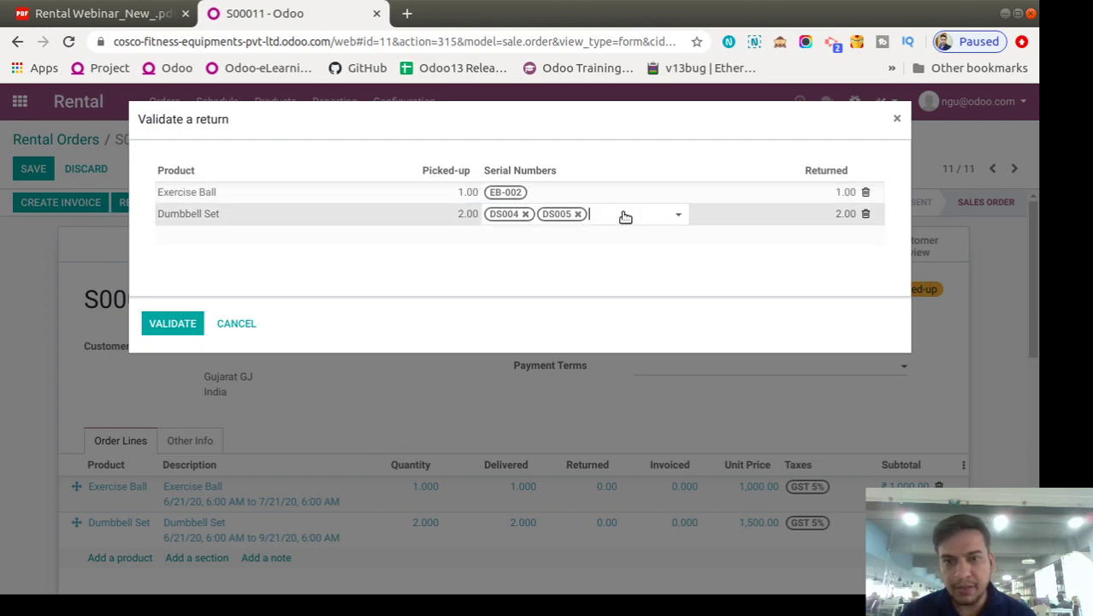
left_click(577, 214)
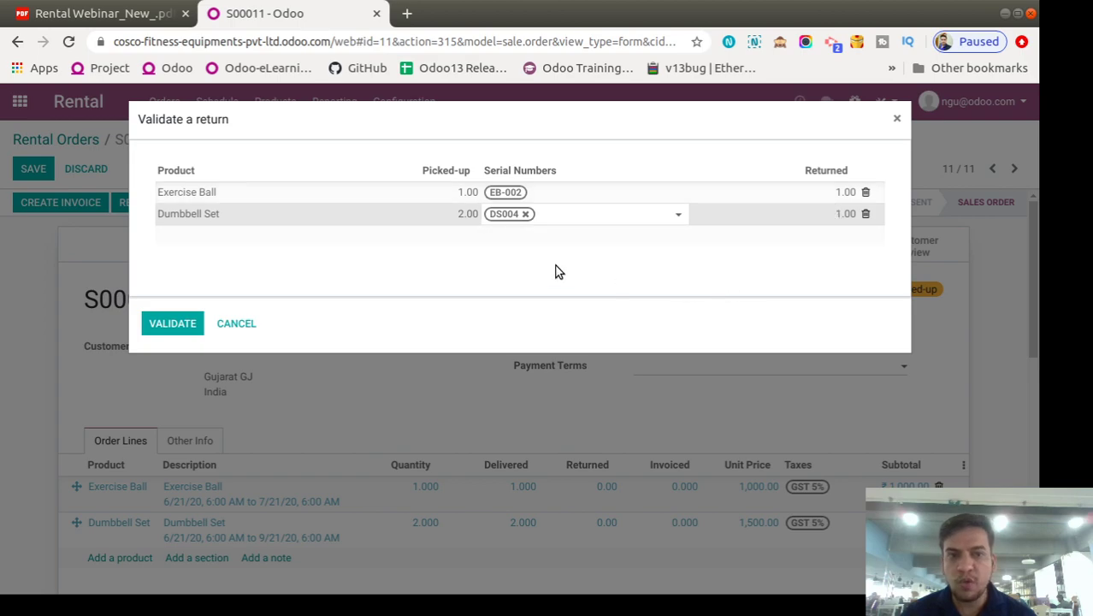
left_click(183, 323)
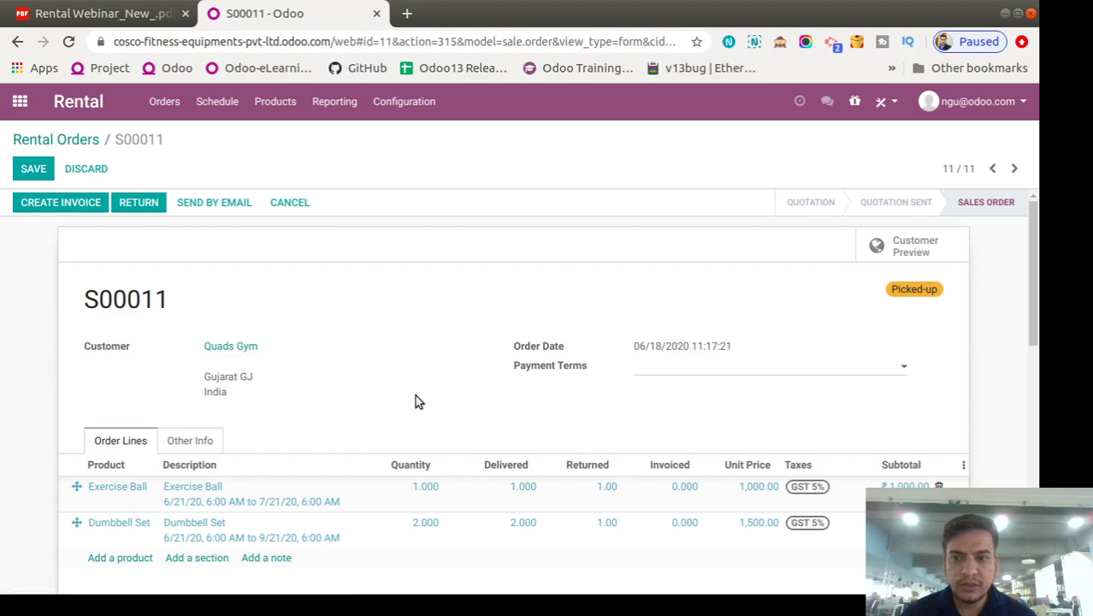
- Validate the return of the remaining Dumbbell Set with serial number DS005 on the Quads Gym rental order
scroll(416, 400, "down", 2)
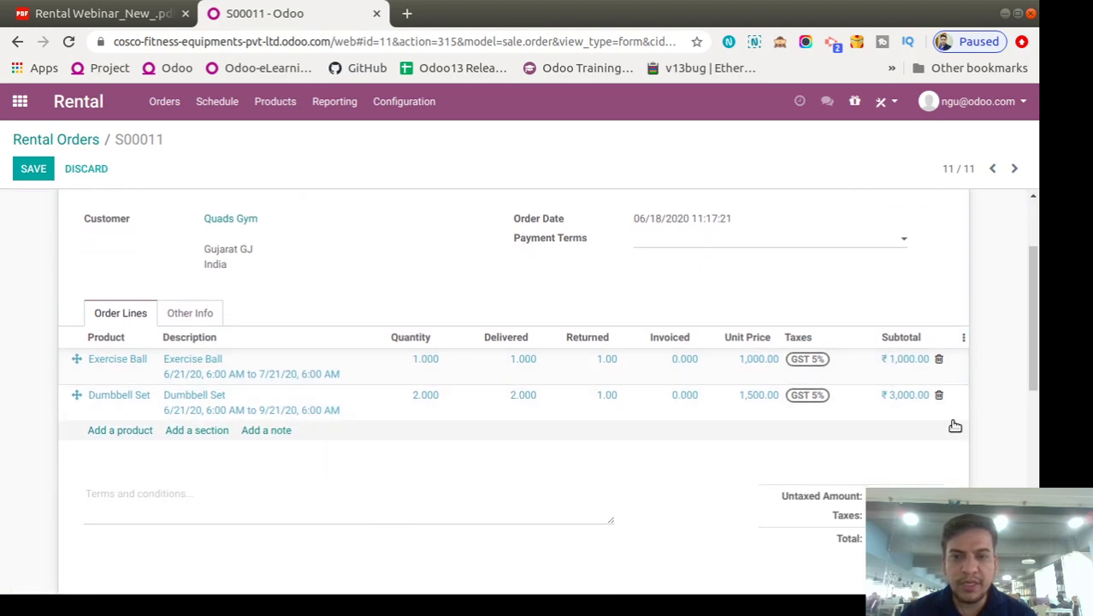
scroll(948, 419, "up", 2)
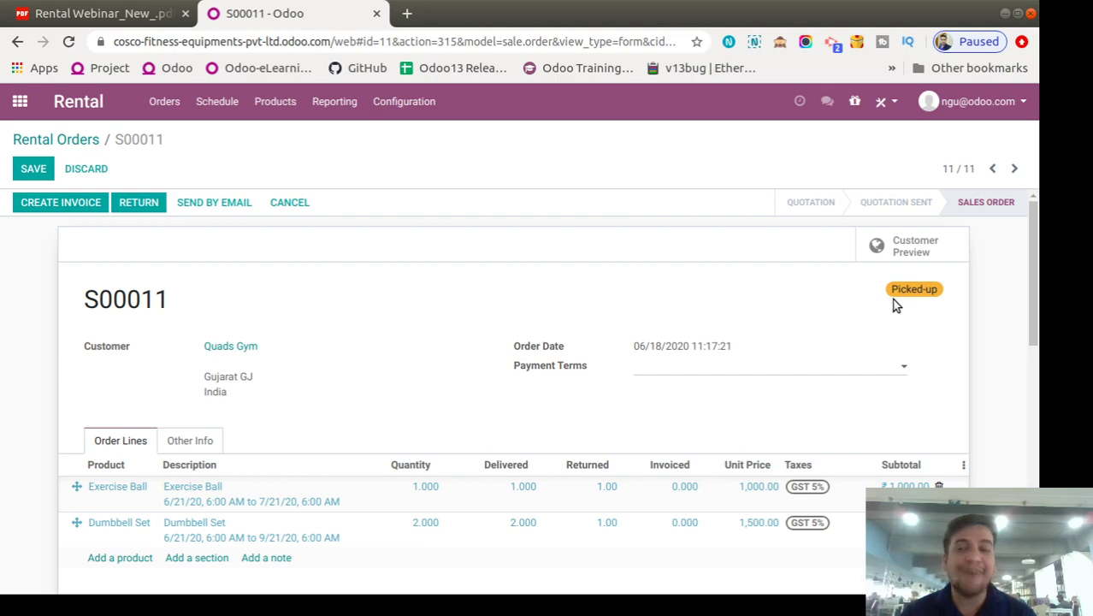
scroll(889, 306, "down", 3)
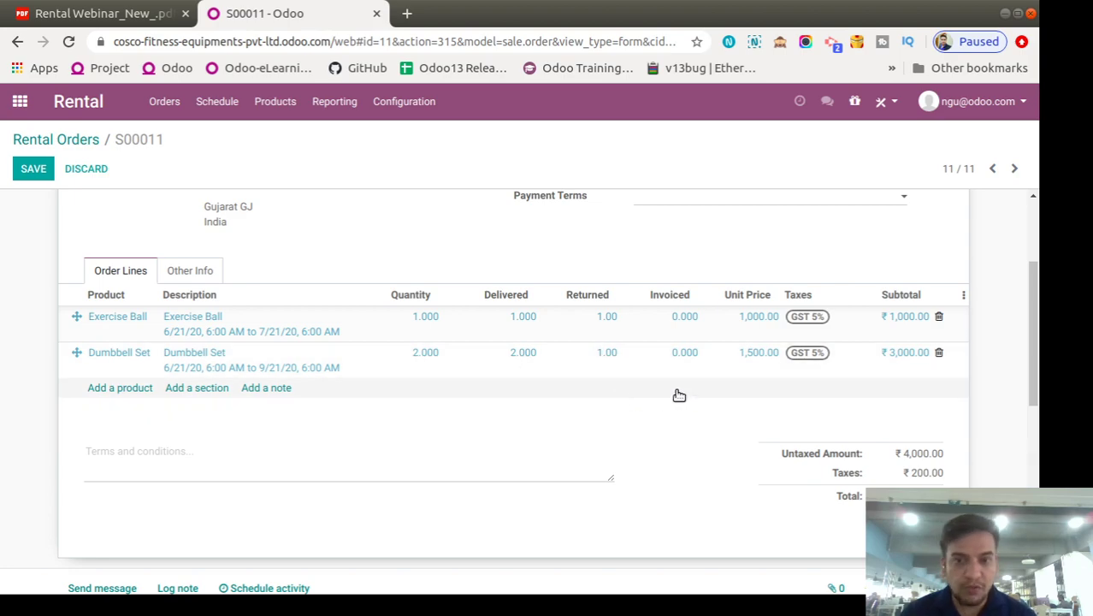
scroll(306, 376, "down", 6)
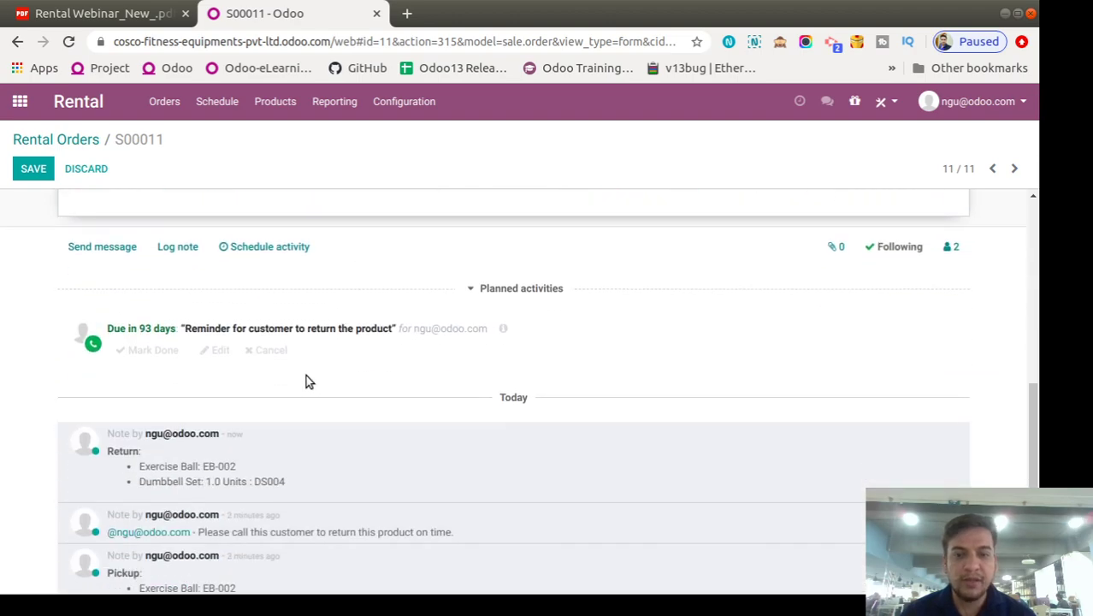
scroll(325, 359, "up", 10)
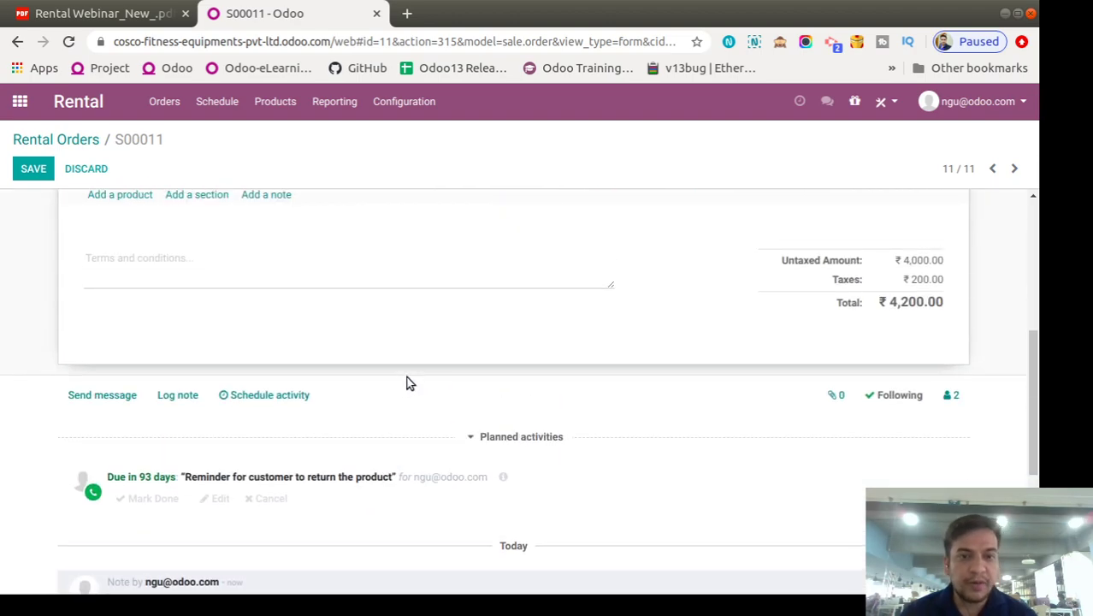
left_click(154, 200)
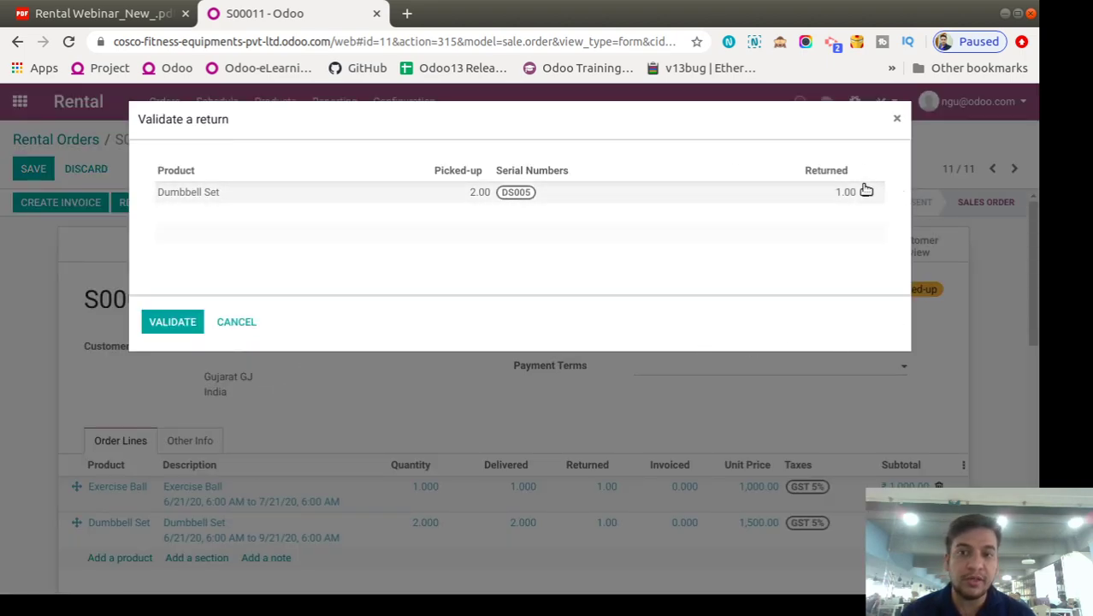
left_click(182, 321)
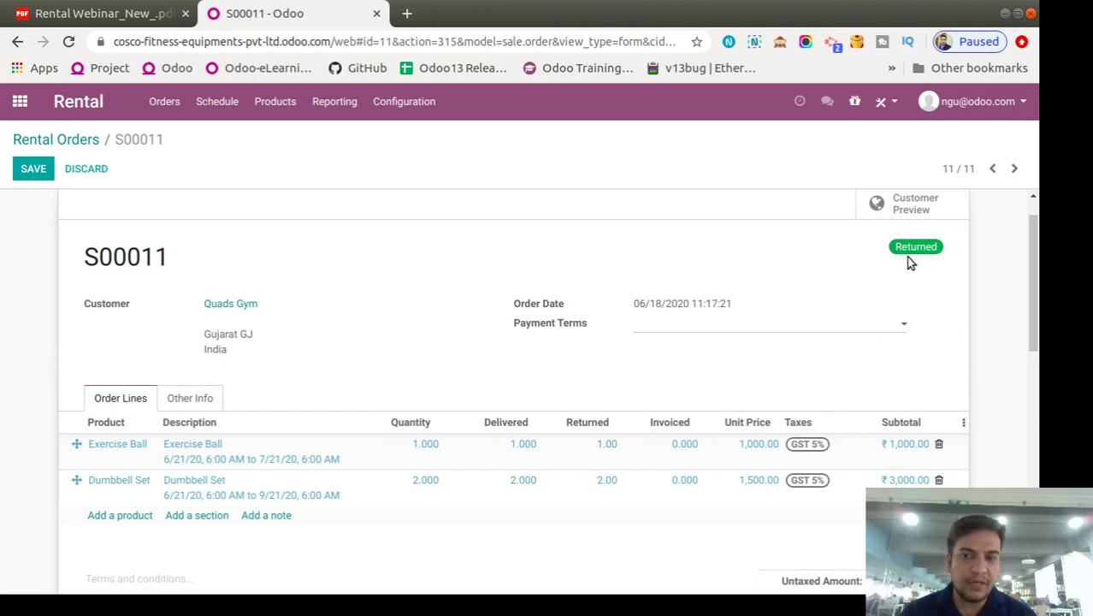
- Examine the rental order's status, returned quantities and the return and pickup notes logged in its history
scroll(598, 368, "down", 4)
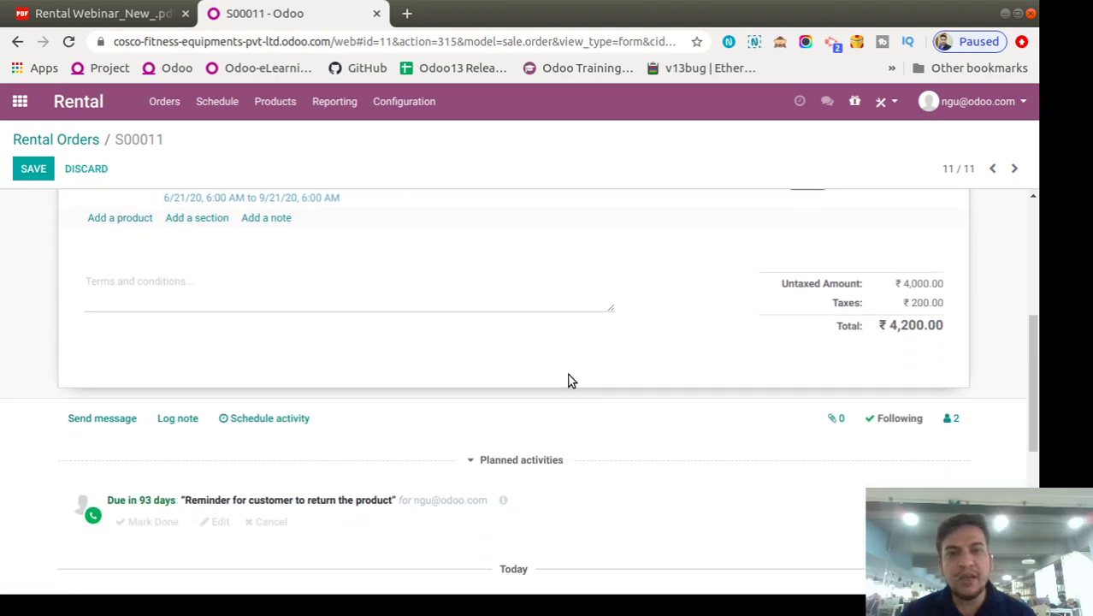
scroll(568, 376, "up", 3)
scroll(571, 380, "up", 2)
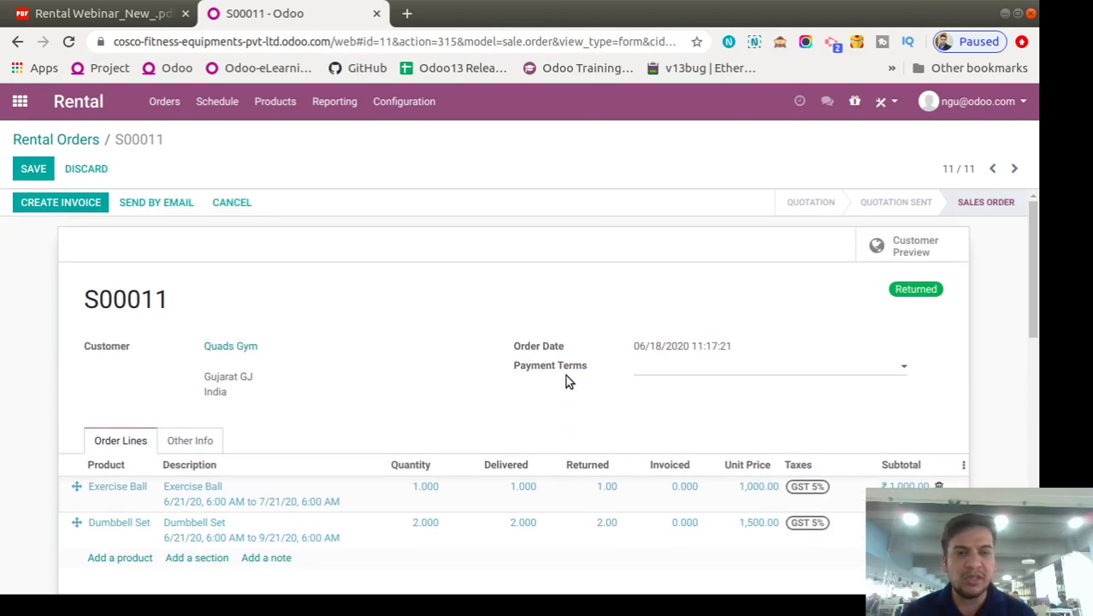
scroll(359, 349, "down", 5)
scroll(441, 309, "down", 1)
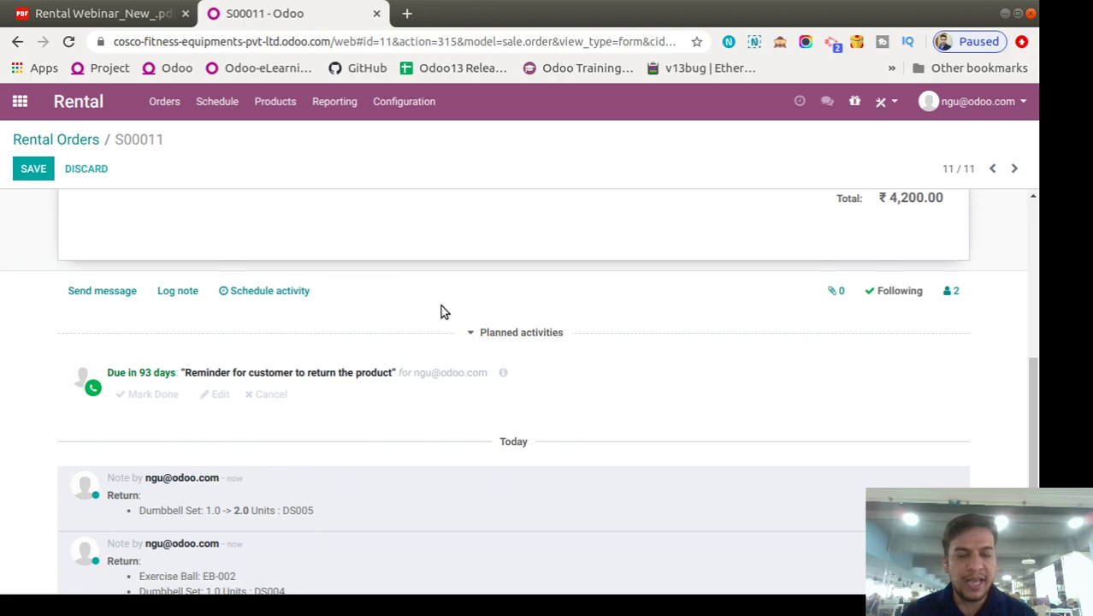
scroll(681, 301, "down", 2)
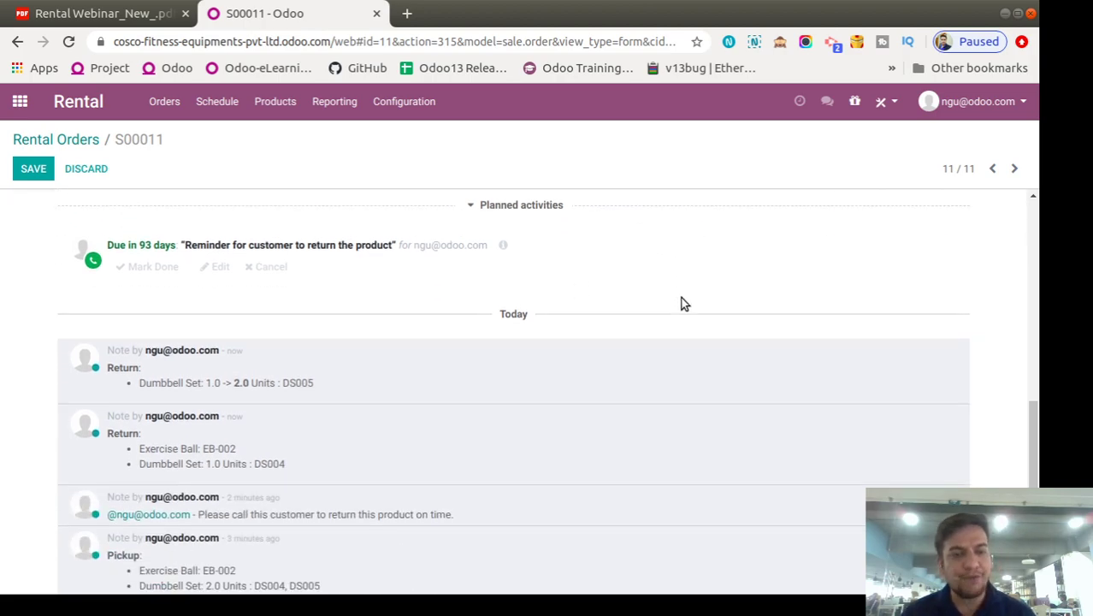
scroll(682, 300, "up", 8)
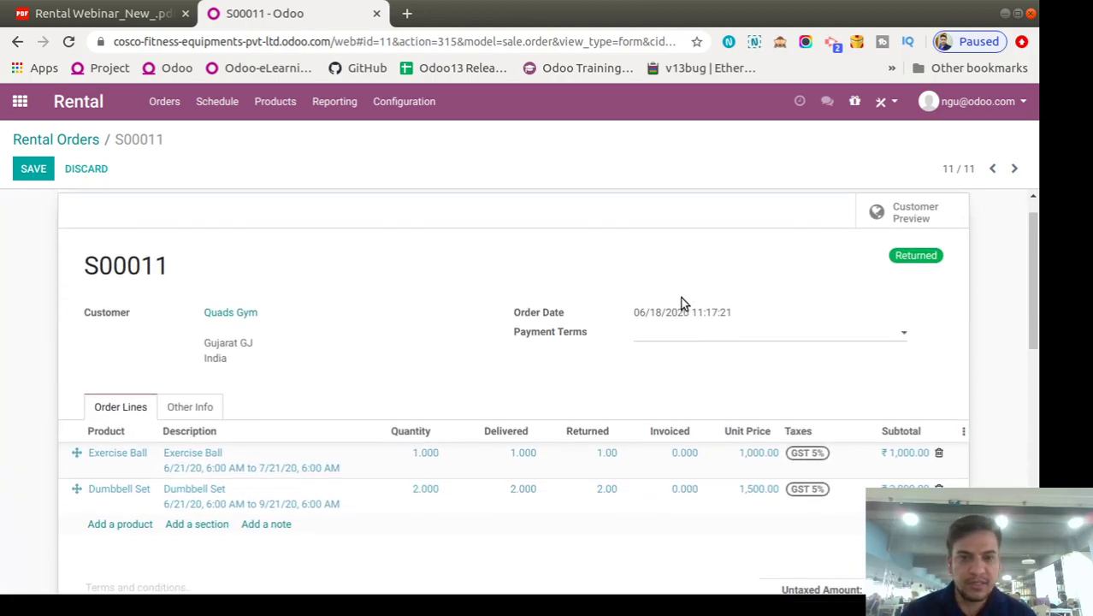
scroll(339, 315, "down", 3)
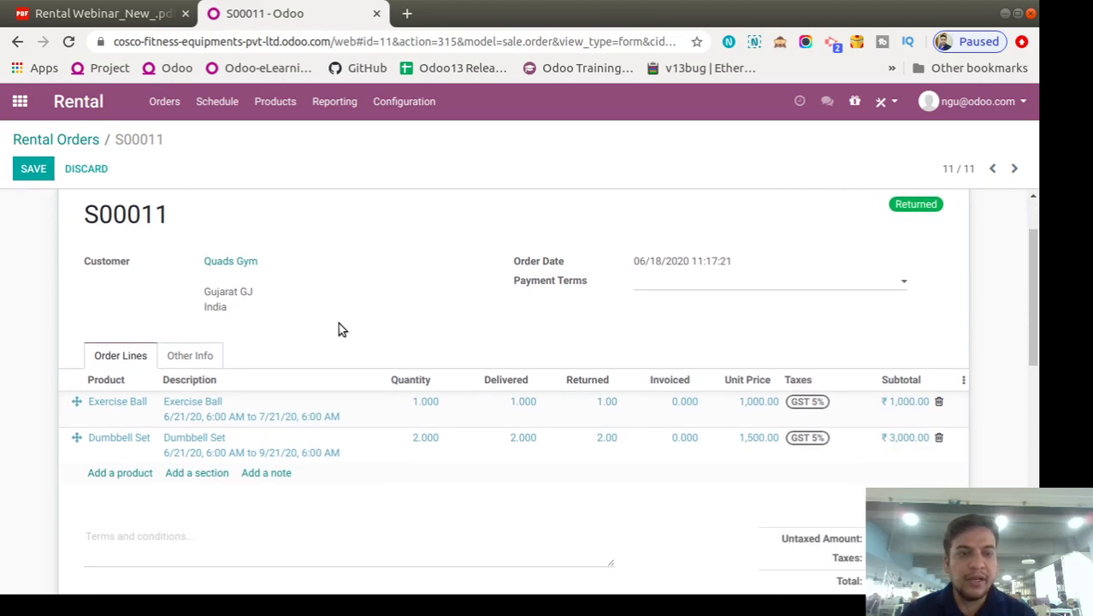
scroll(435, 354, "up", 4)
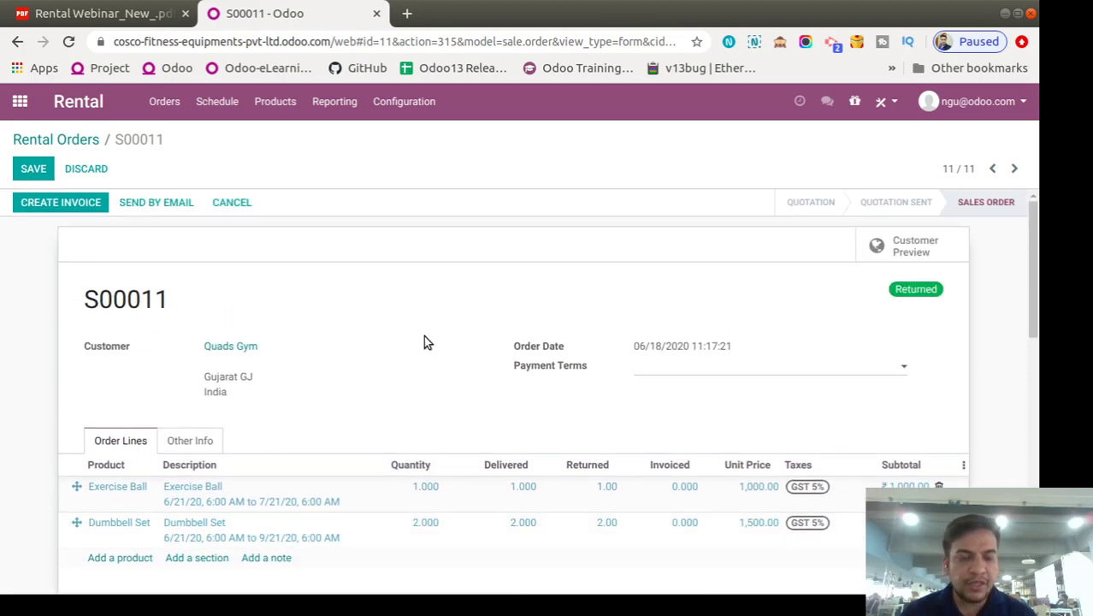
- Create and post a regular invoice for the returned rental order, and register its payment
left_click(51, 208)
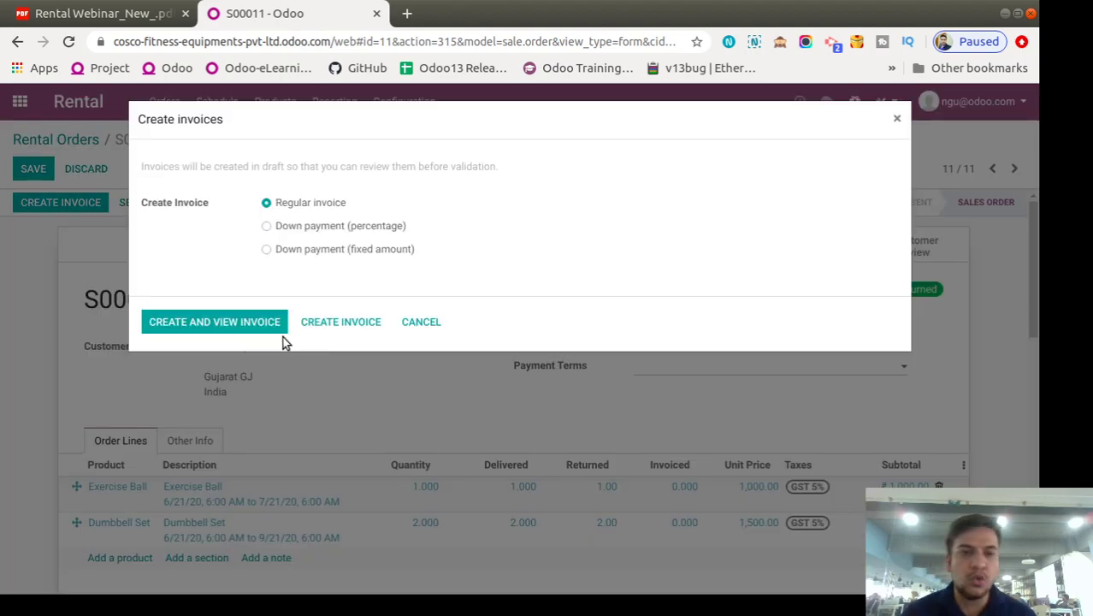
left_click(204, 322)
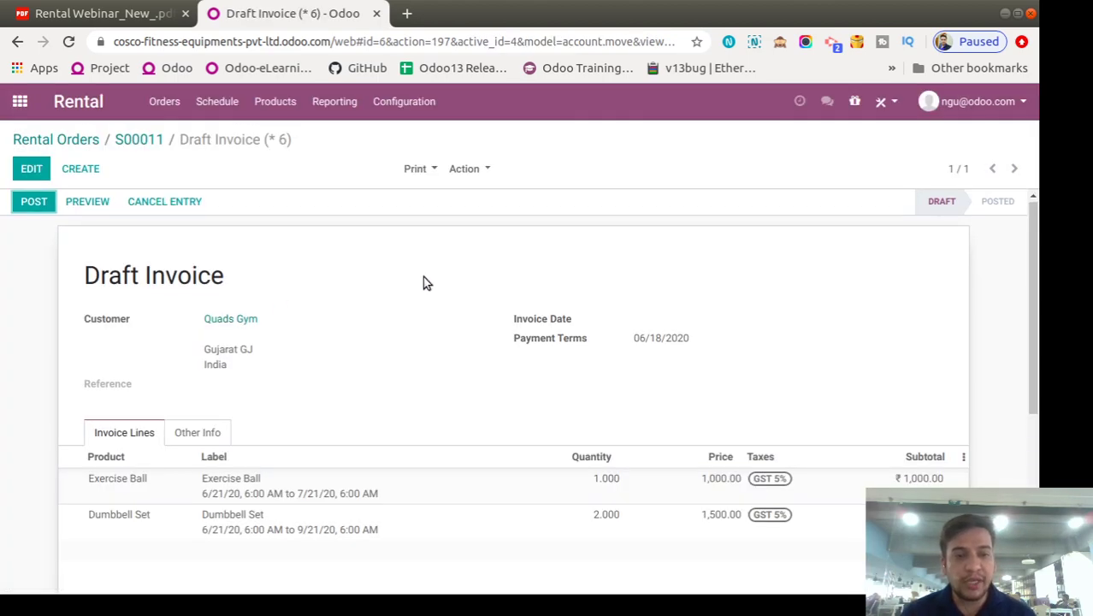
scroll(449, 224, "down", 2)
scroll(391, 306, "up", 2)
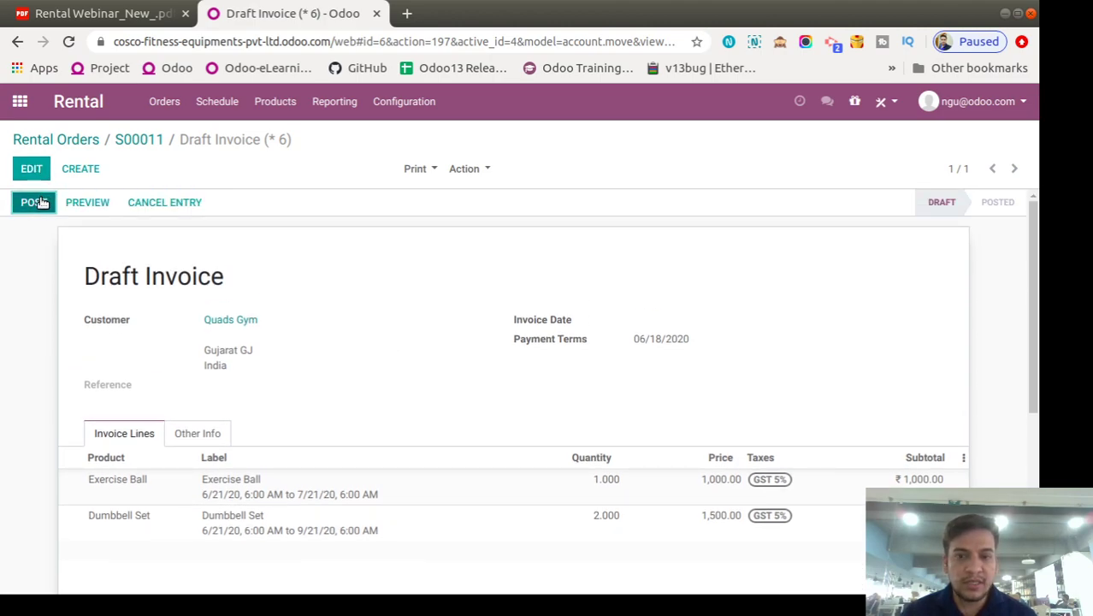
scroll(598, 305, "down", 5)
scroll(892, 454, "up", 5)
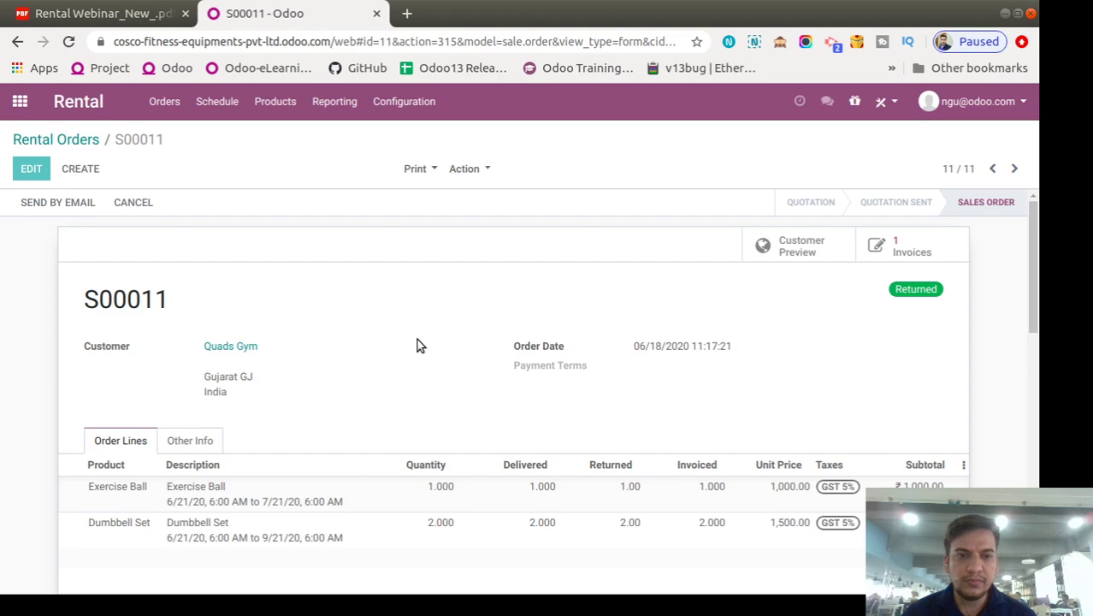
- Review the invoice's lines, totals and payment, and go back to the rental order
scroll(395, 383, "down", 5)
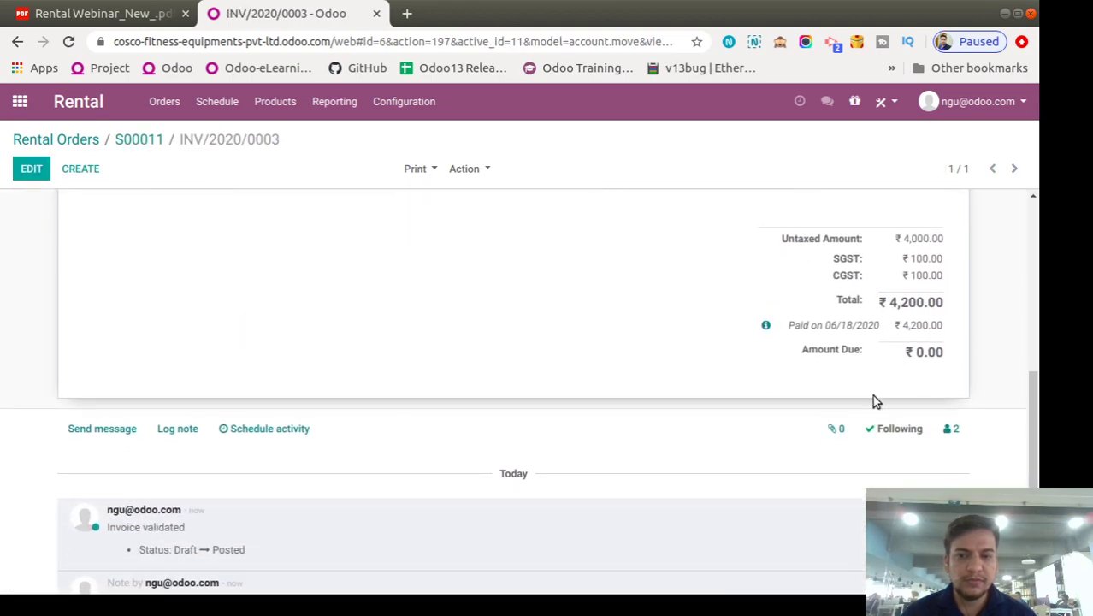
scroll(19, 323, "up", 5)
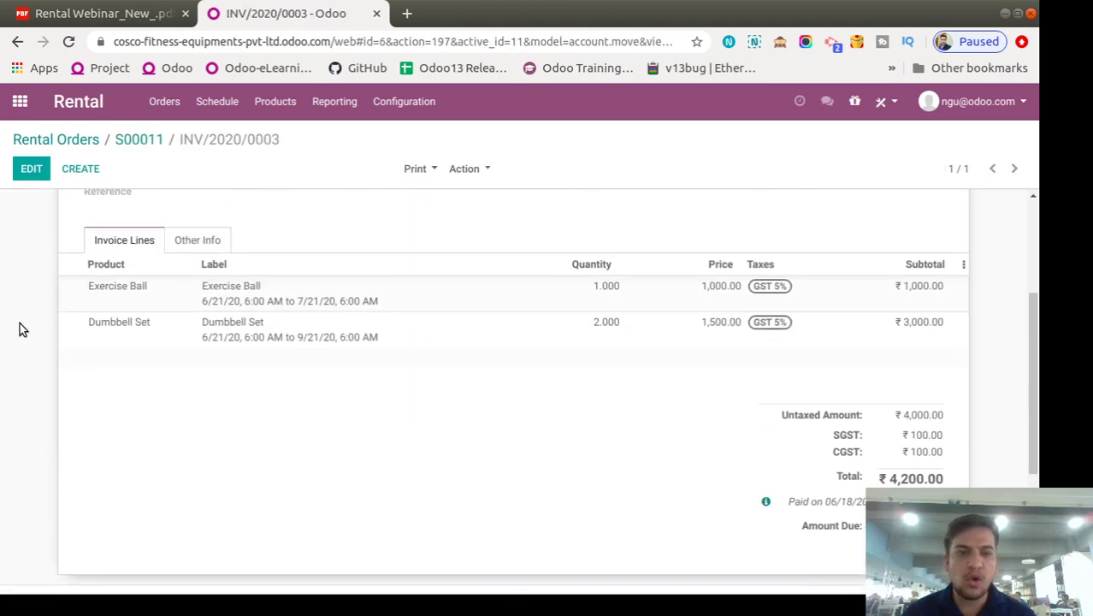
left_click(139, 139)
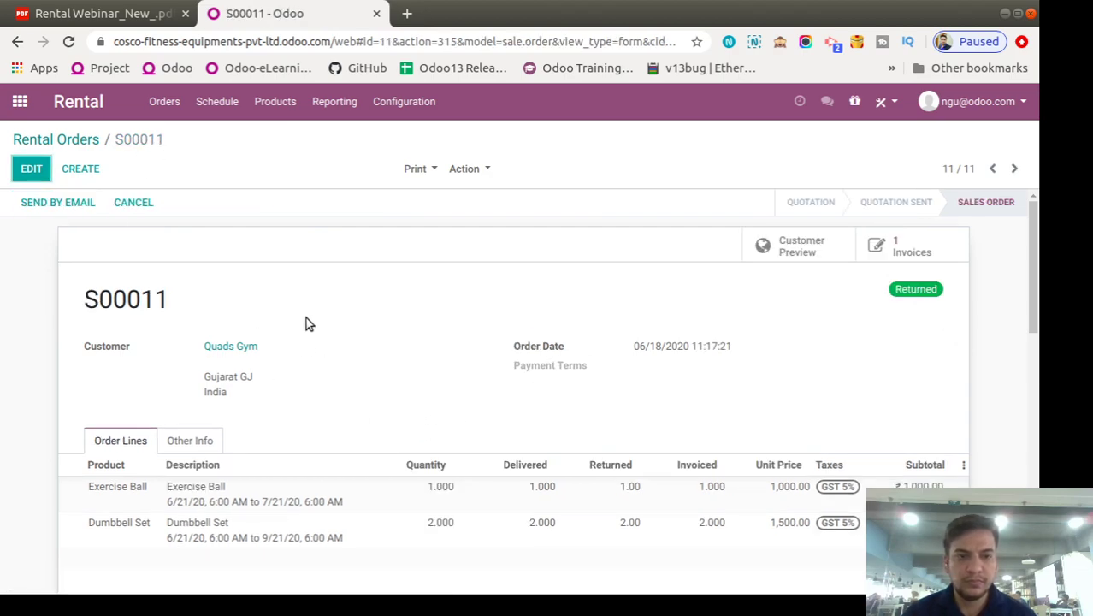
- Print the order's Pickup and Return Receipt, review the downloaded PDF and close it
left_click(421, 175)
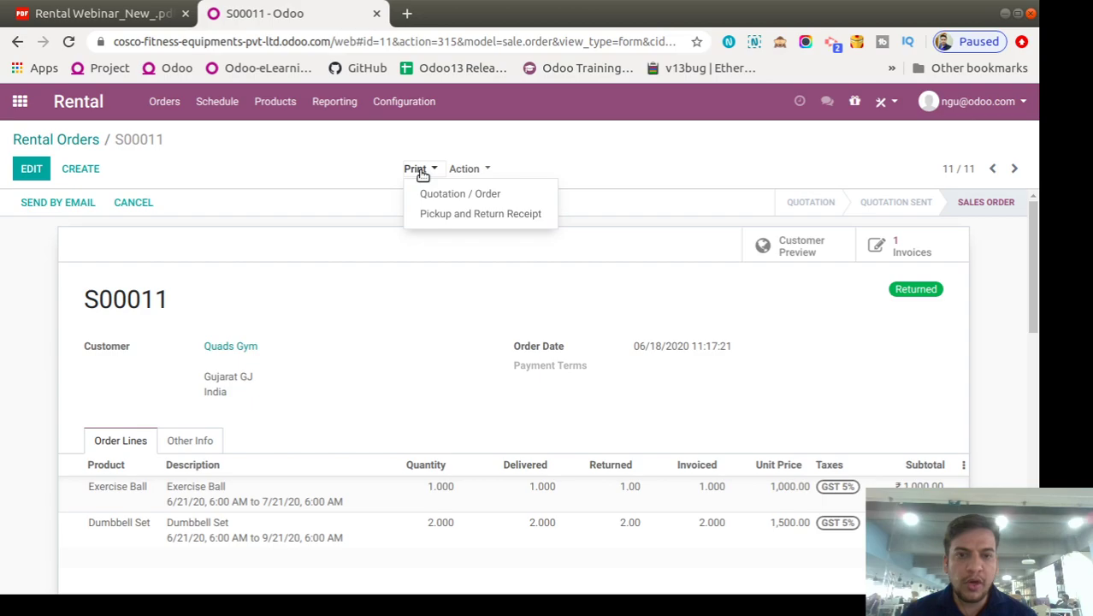
left_click(473, 214)
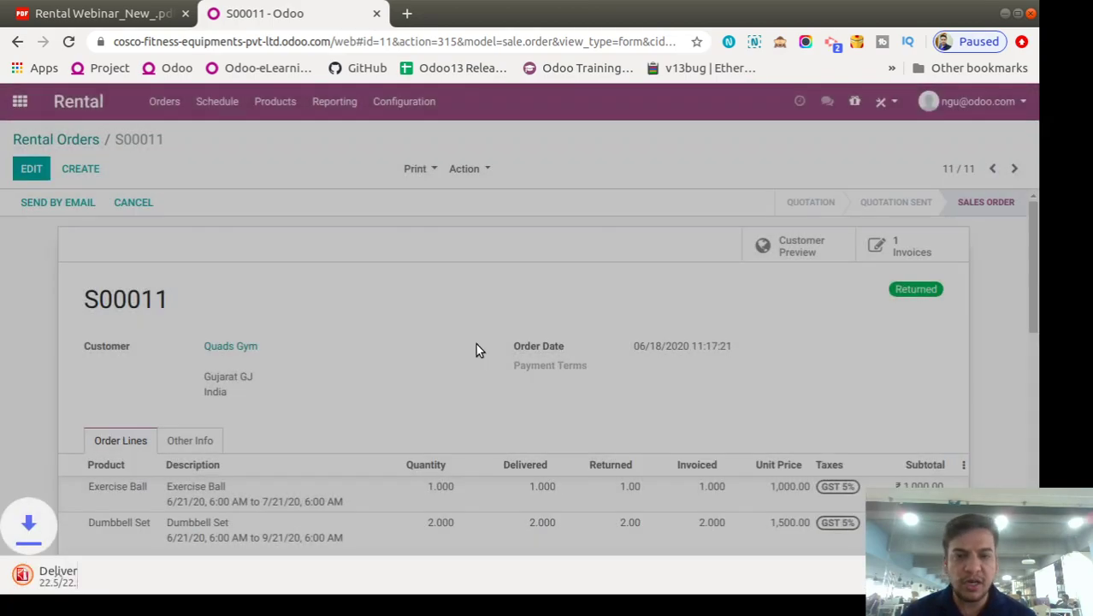
scroll(515, 325, "down", 3)
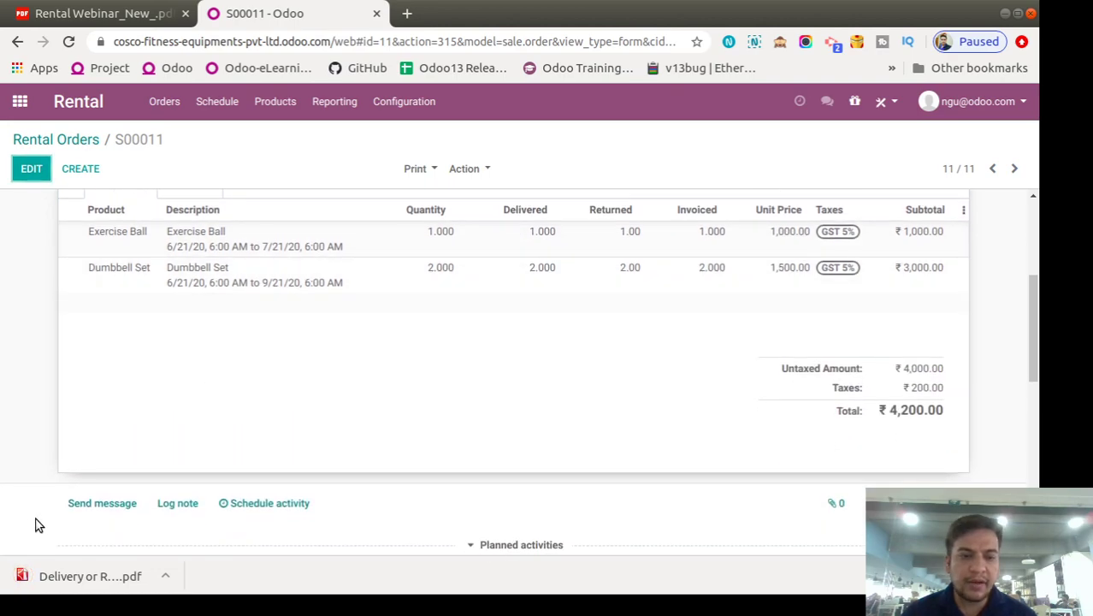
left_click(86, 578)
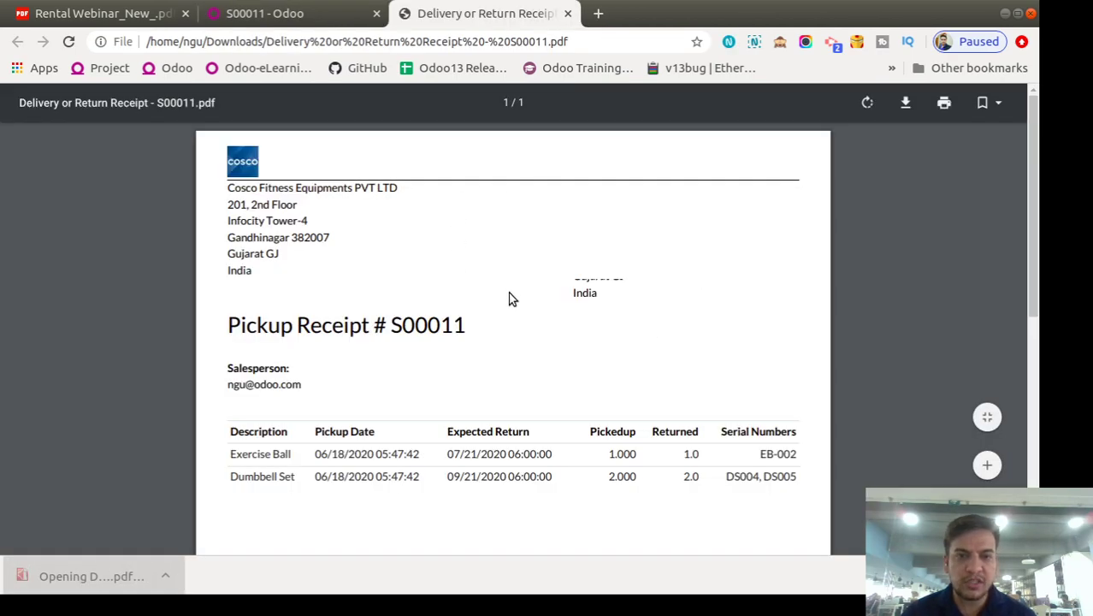
scroll(511, 291, "down", 1)
scroll(516, 294, "up", 1)
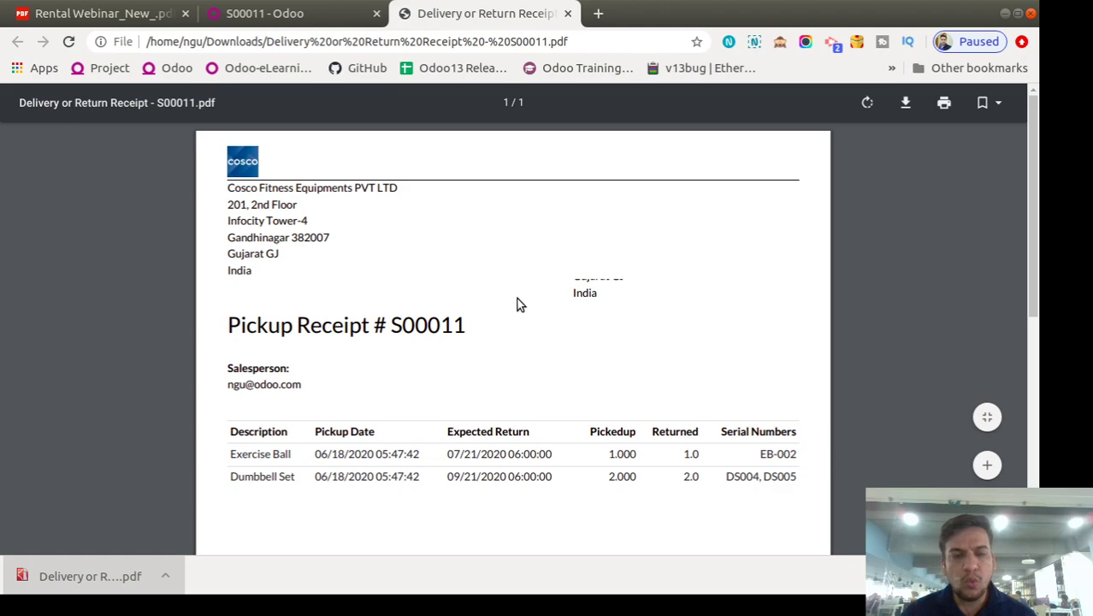
scroll(516, 297, "down", 3)
scroll(515, 307, "up", 3)
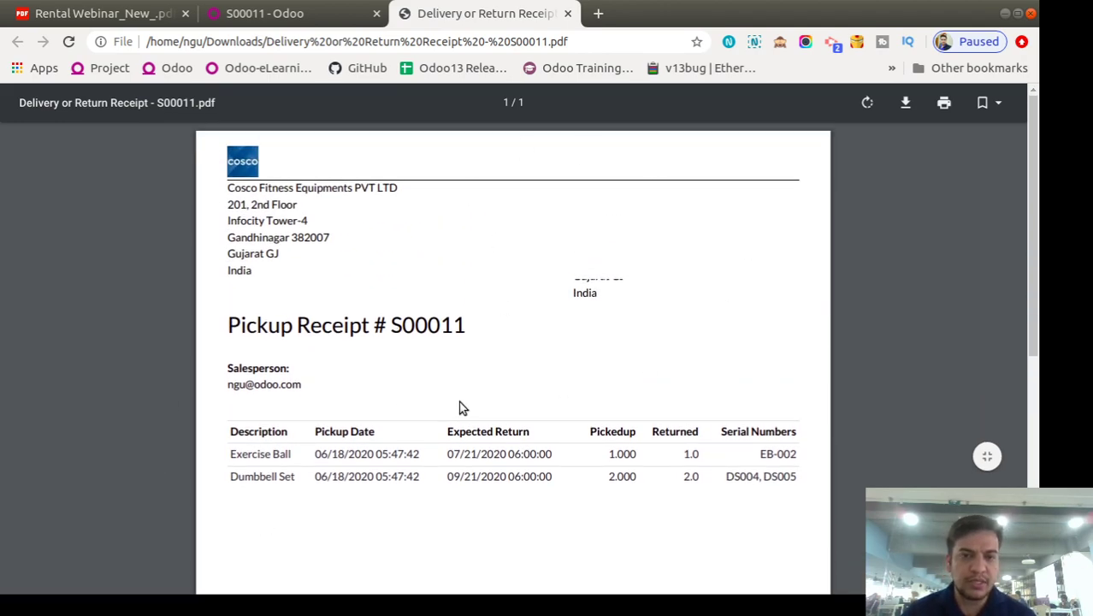
left_click(567, 13)
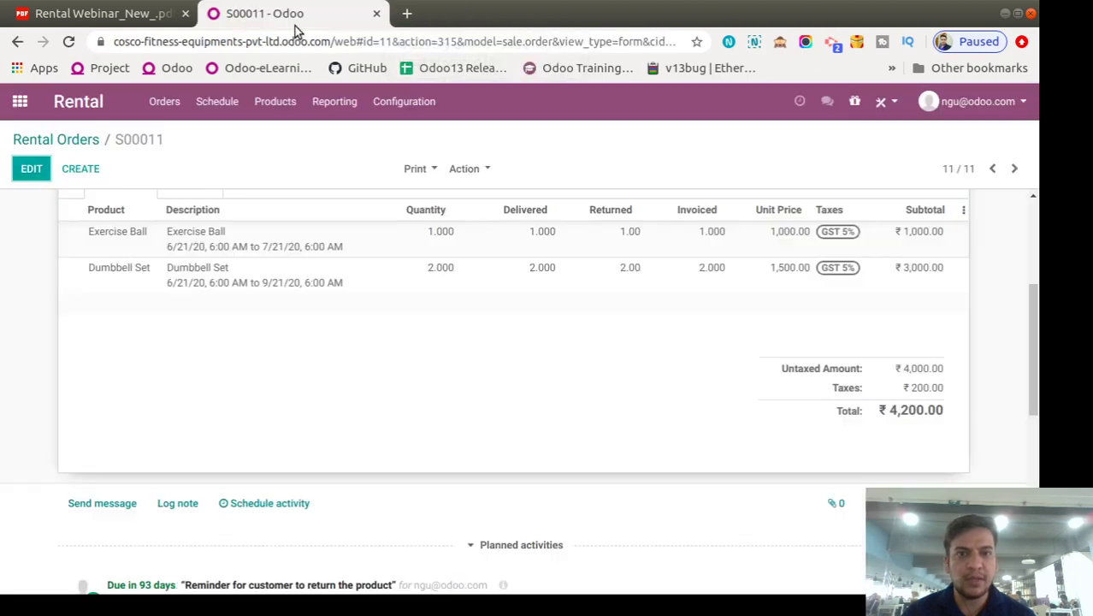
- Display the rental order's attachments section and start adding an attachment
scroll(419, 421, "down", 3)
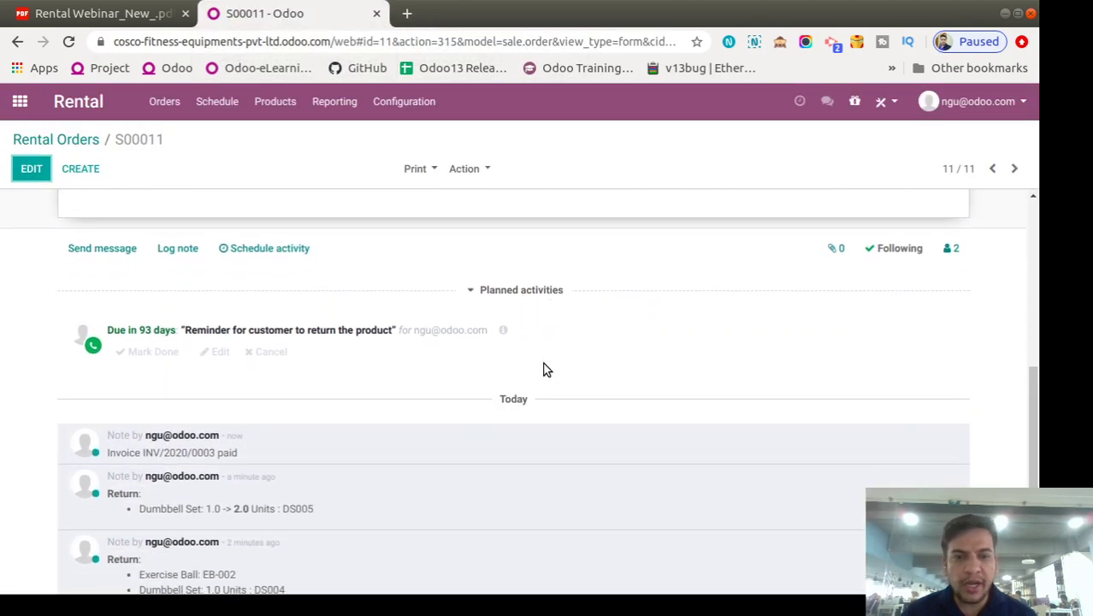
scroll(847, 351, "up", 1)
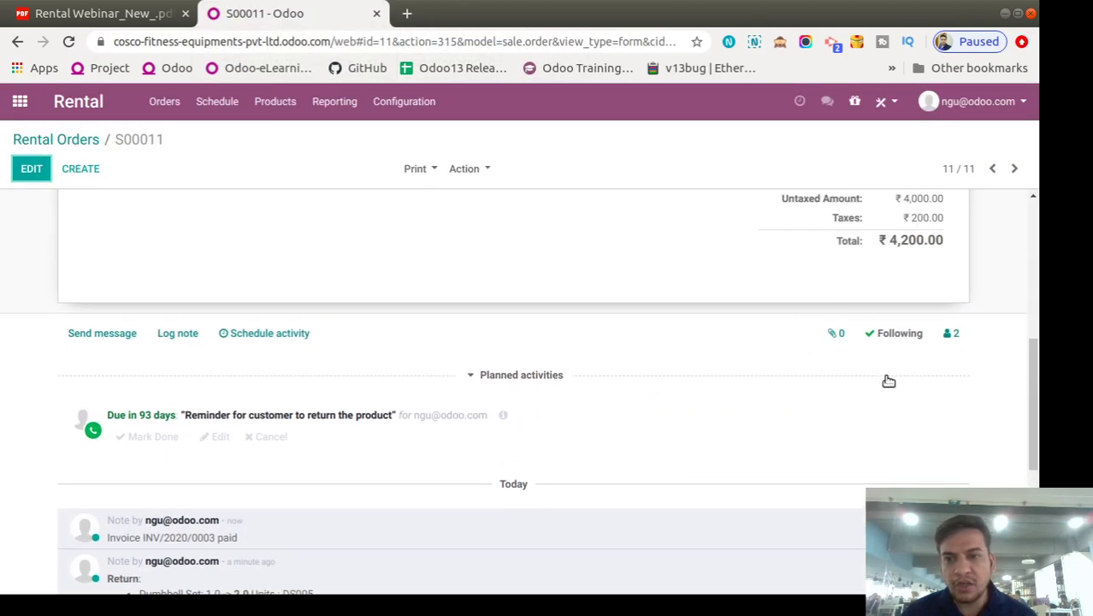
left_click(835, 335)
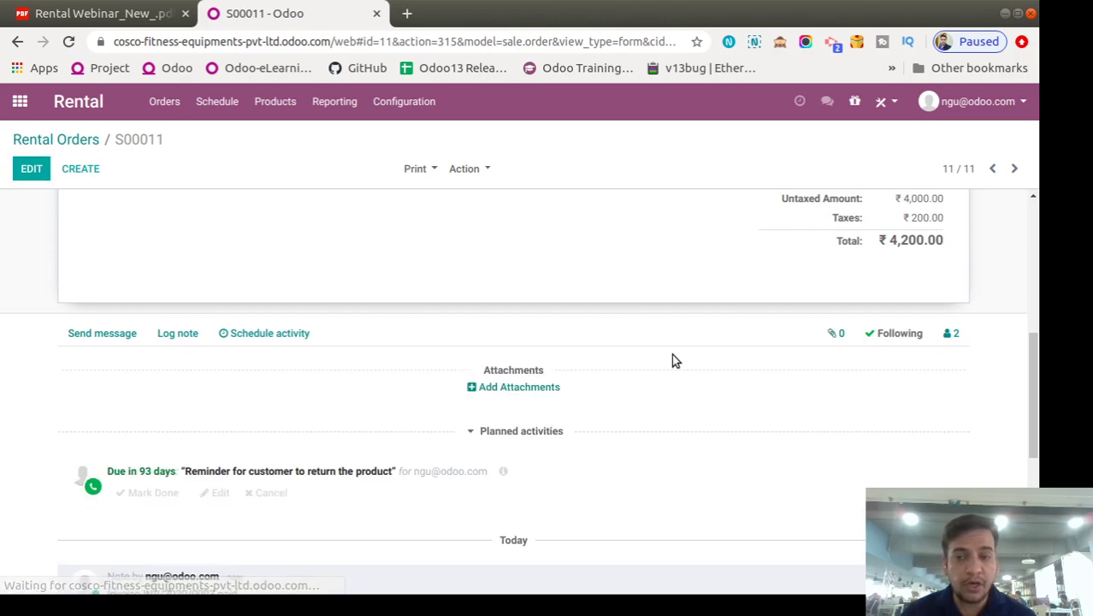
left_click(517, 387)
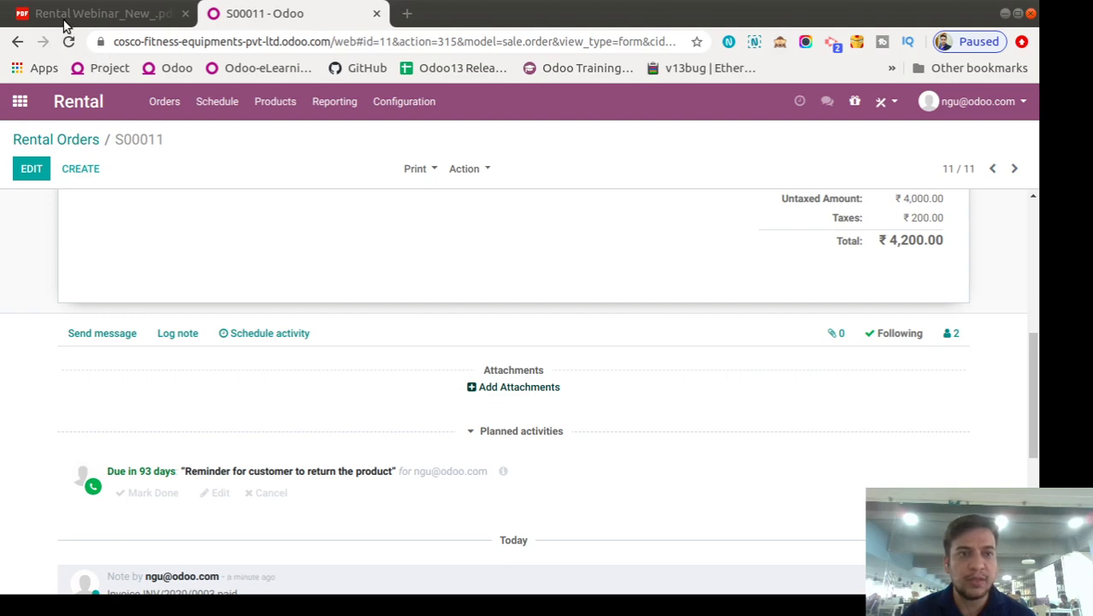
scroll(465, 386, "up", 5)
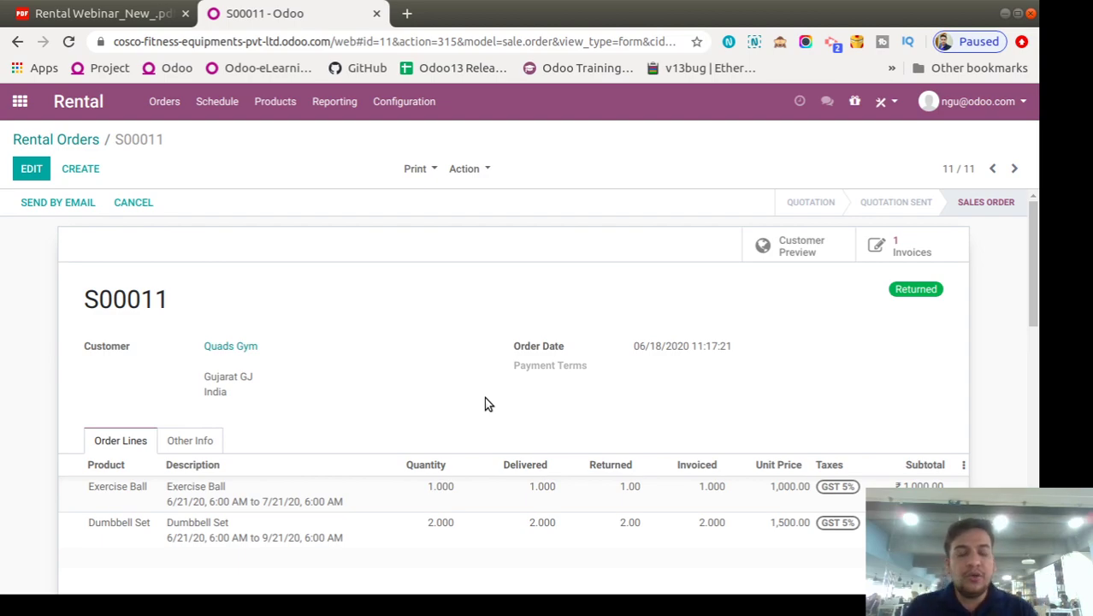
scroll(530, 402, "down", 3)
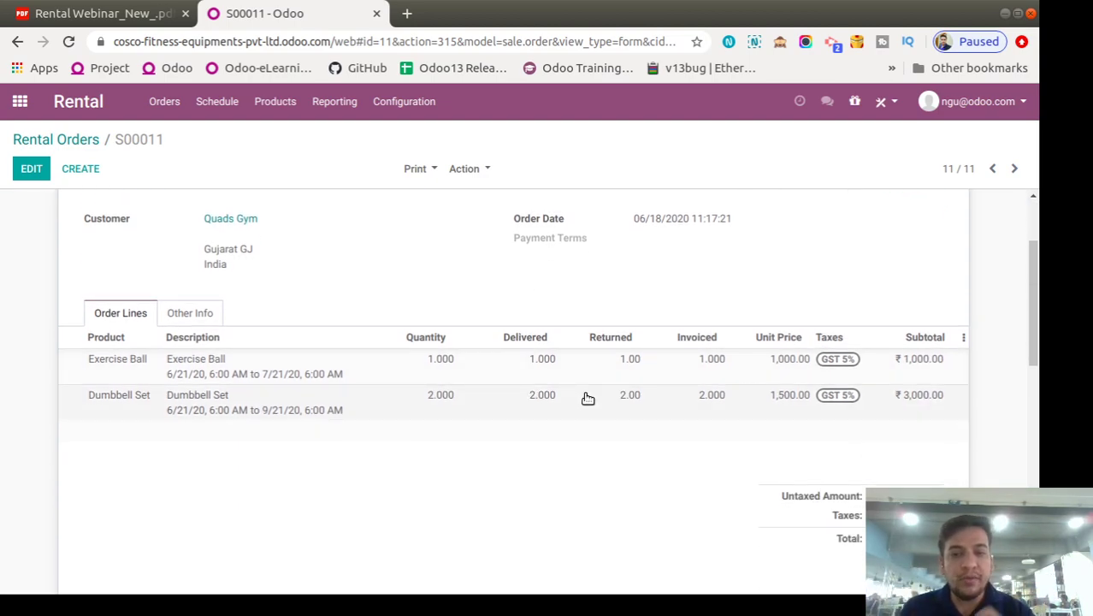
scroll(608, 410, "up", 3)
scroll(603, 427, "down", 5)
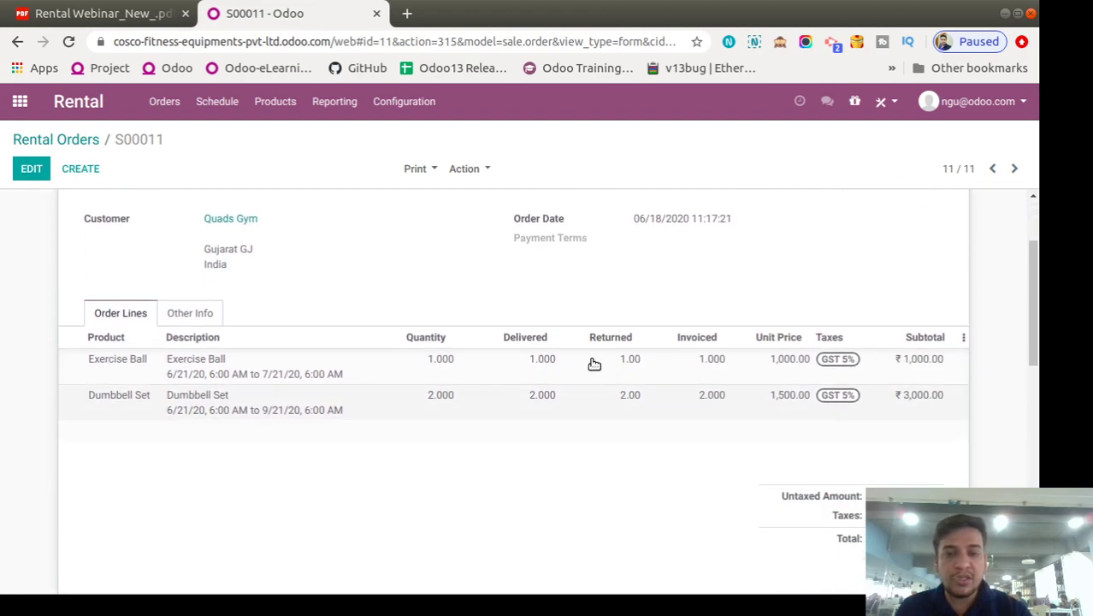
- Open the rental schedule and look over the confirmed rentals in the monthly Gantt view
scroll(475, 423, "up", 3)
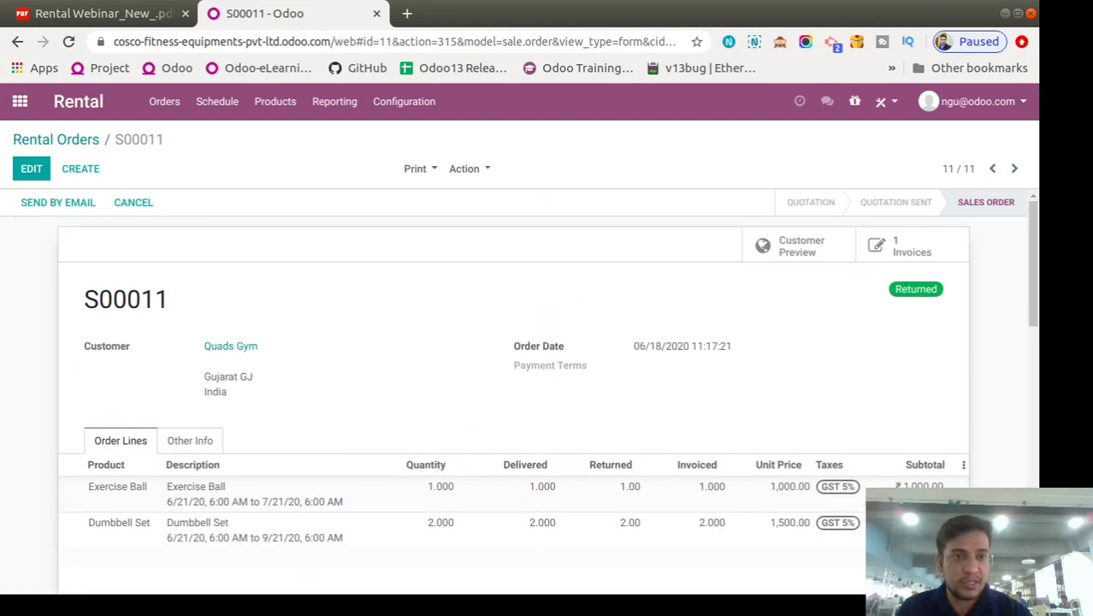
left_click(165, 104)
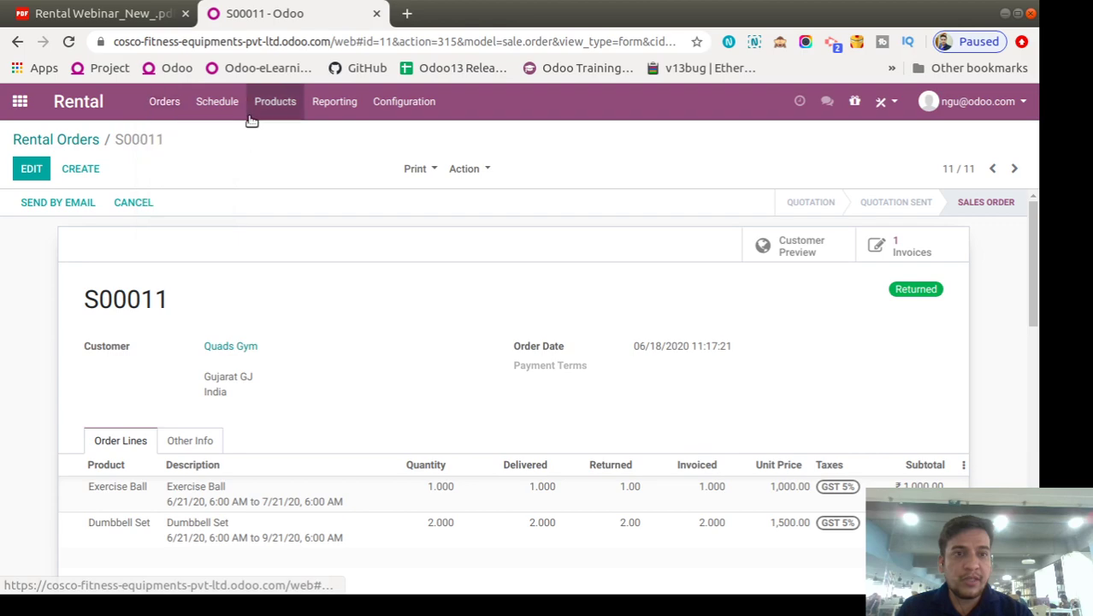
left_click(219, 102)
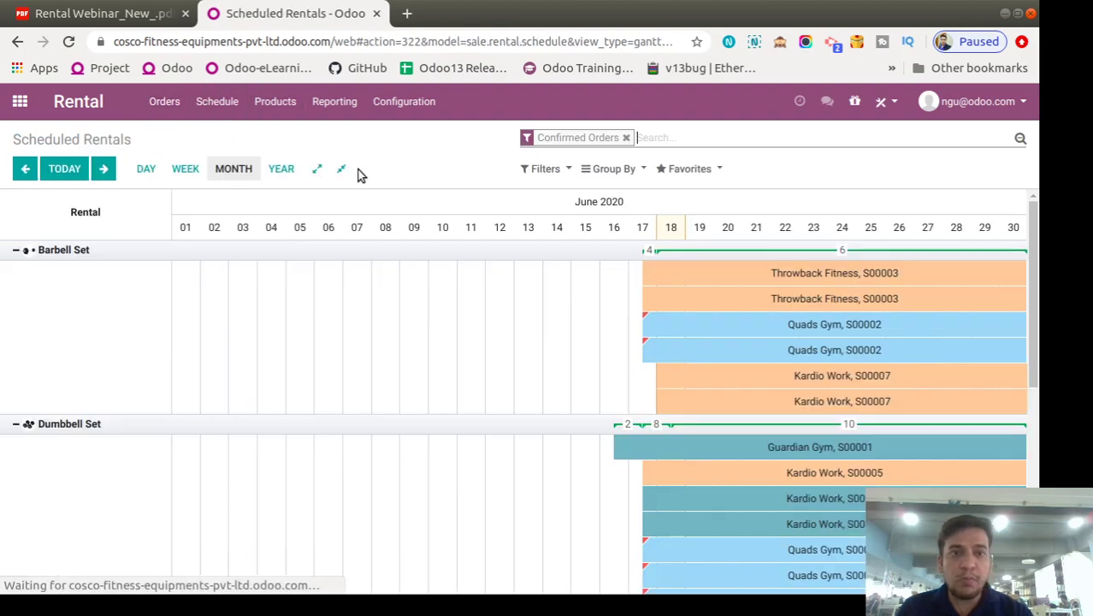
scroll(637, 402, "down", 5)
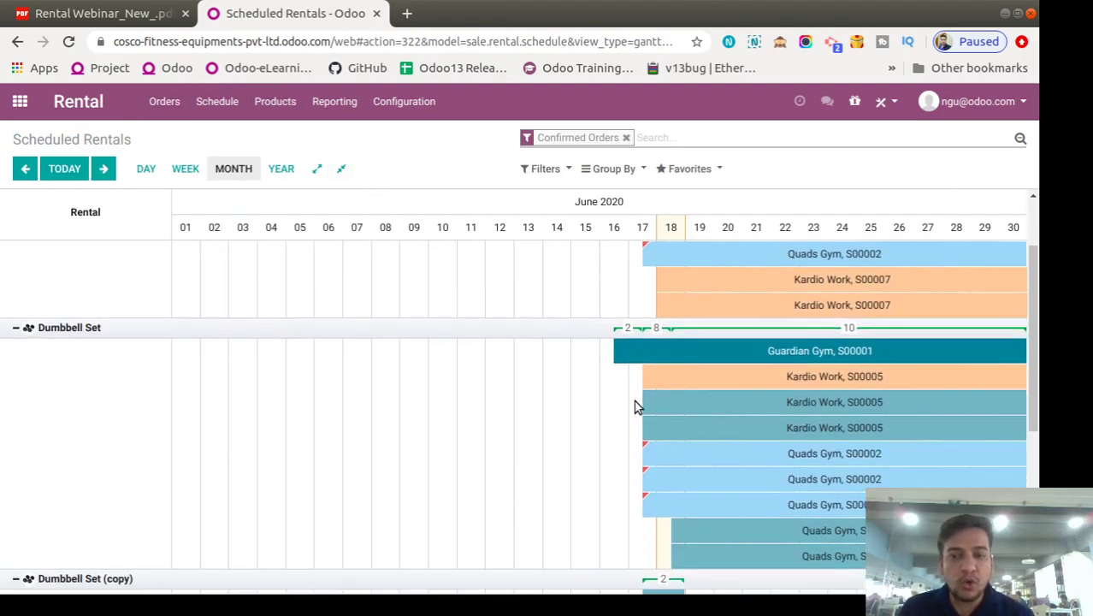
scroll(373, 386, "up", 5)
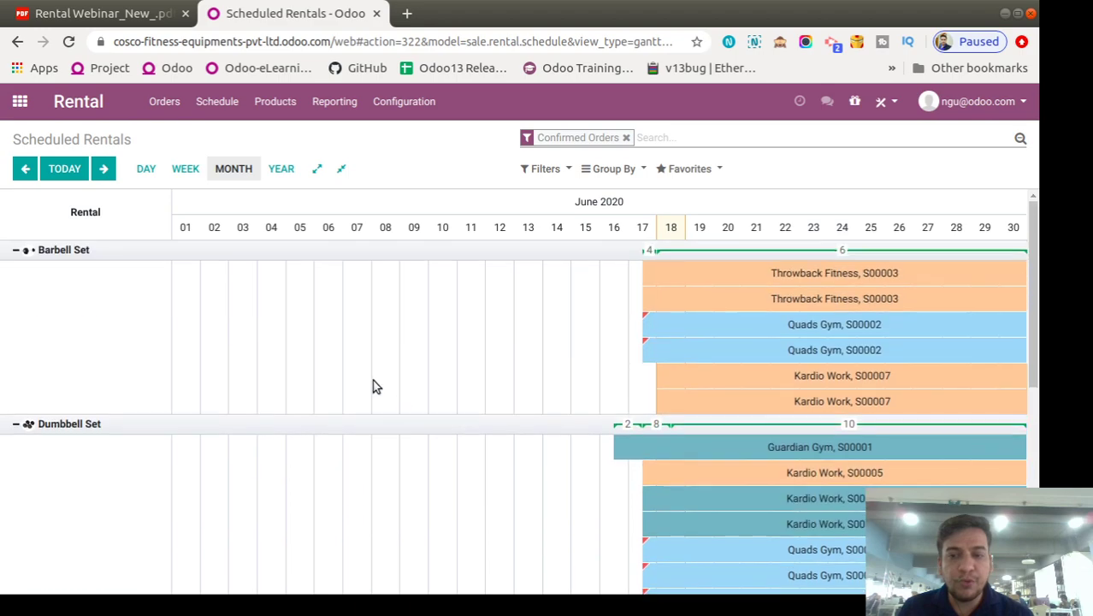
- Review the scheduled rentals of all products on the yearly scale, and return to the monthly scale
left_click(282, 168)
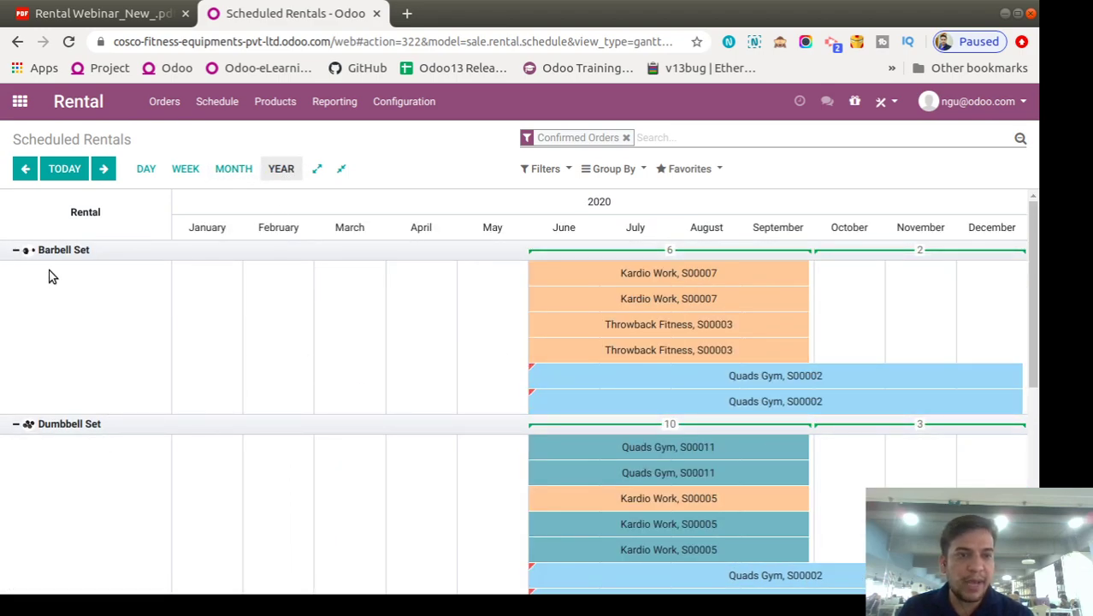
scroll(132, 428, "down", 5)
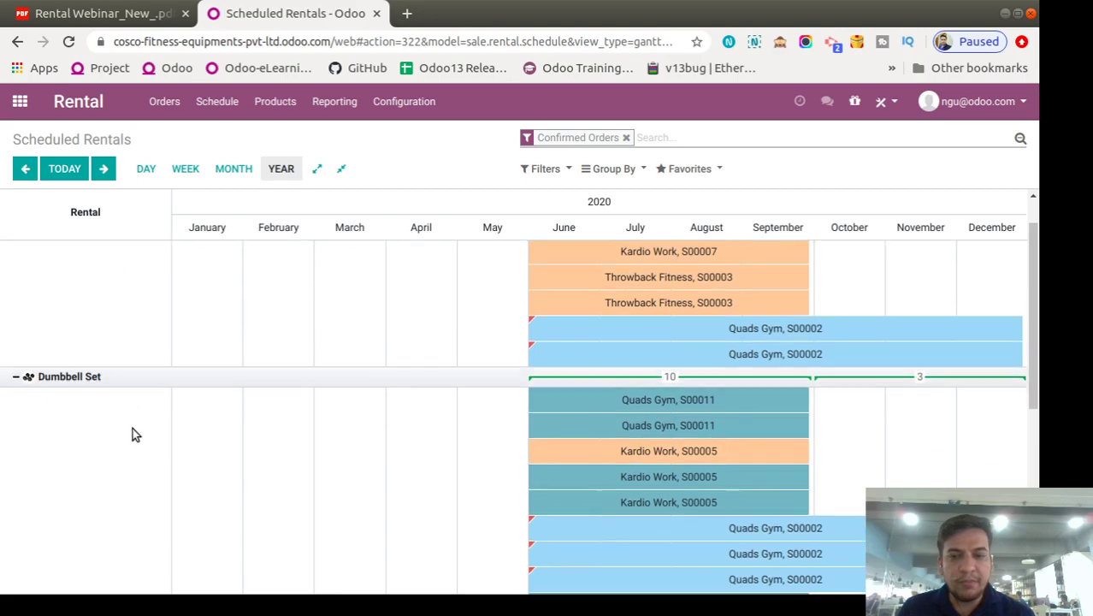
scroll(415, 408, "down", 2)
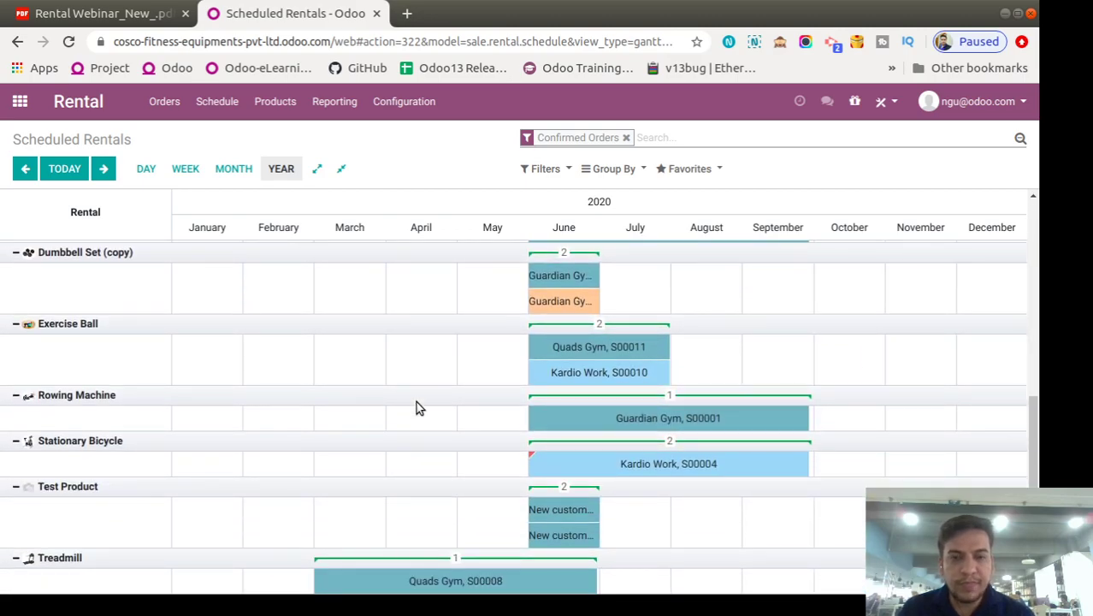
scroll(372, 436, "up", 4)
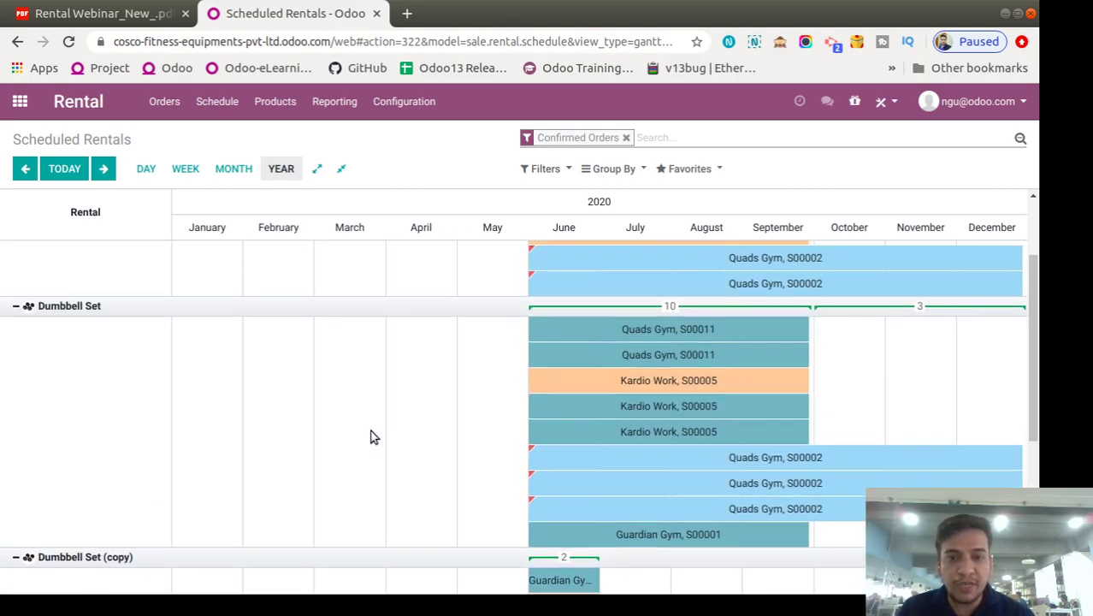
scroll(372, 438, "up", 2)
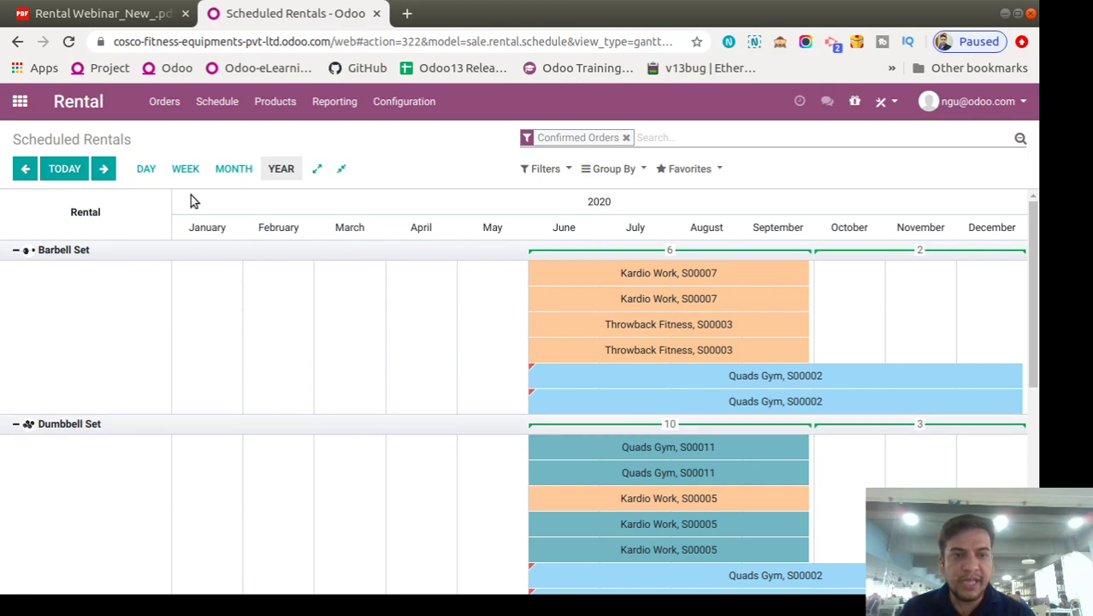
left_click(233, 168)
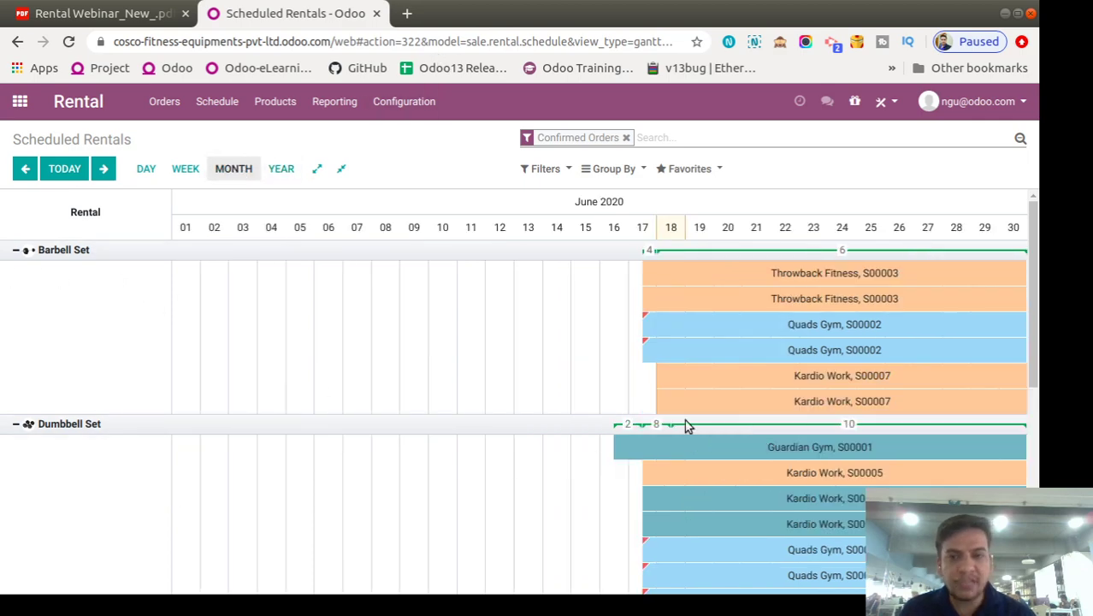
- Group the scheduled rentals by Customer and review each customer's rentals for the month
left_click(605, 169)
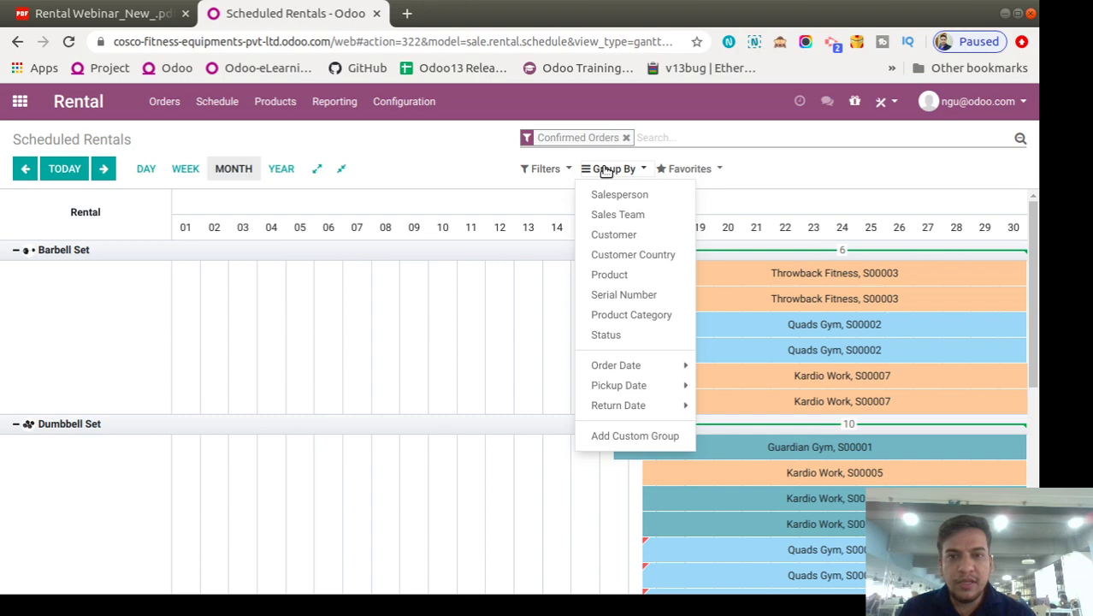
left_click(627, 236)
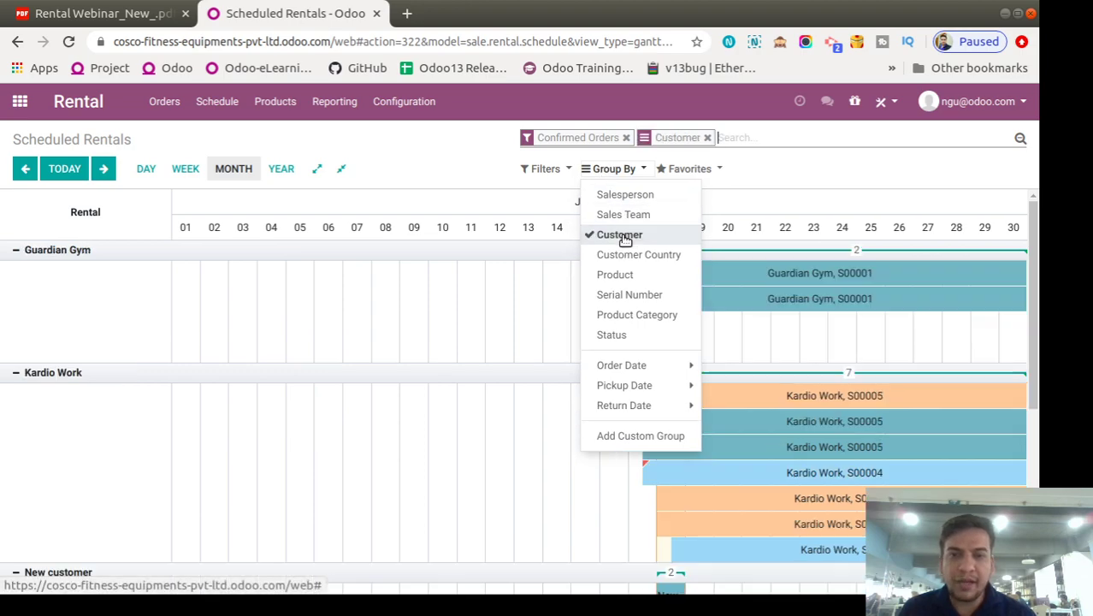
left_click(421, 148)
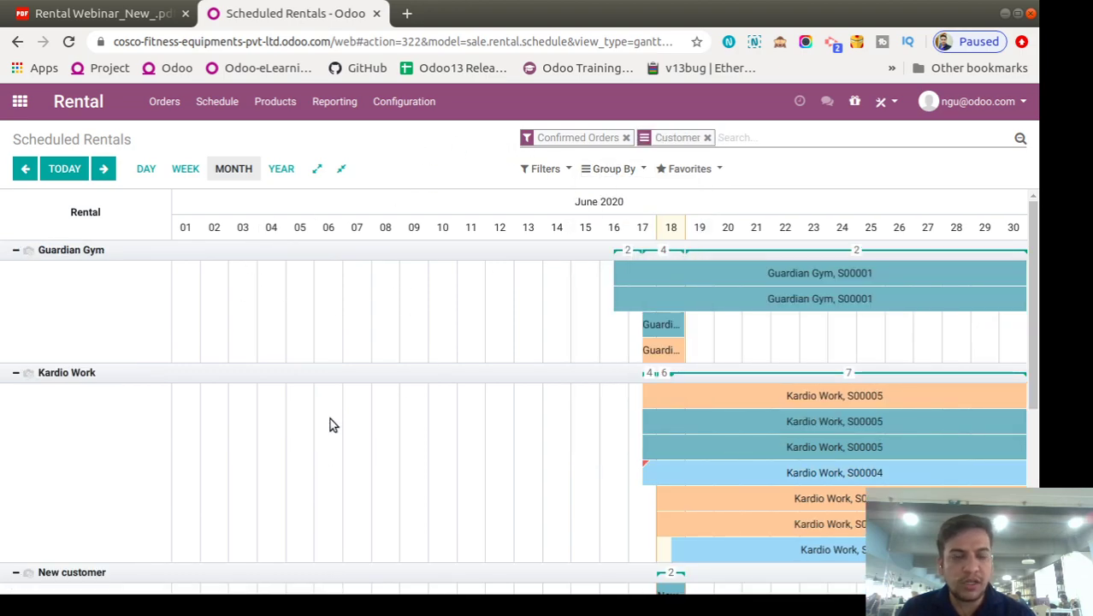
scroll(312, 411, "down", 1)
scroll(312, 412, "up", 1)
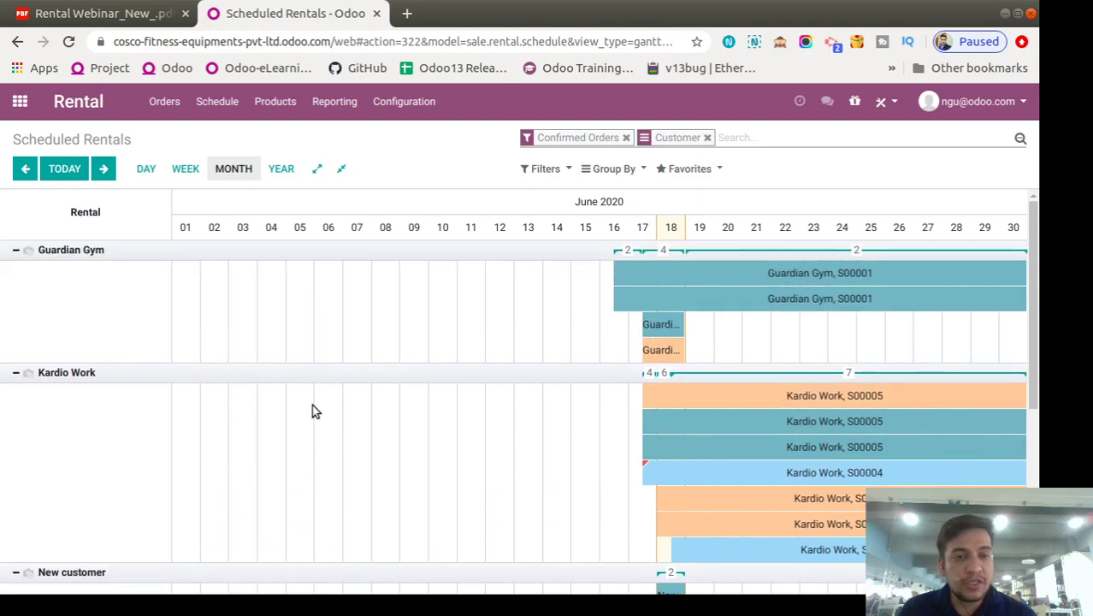
scroll(312, 412, "down", 2)
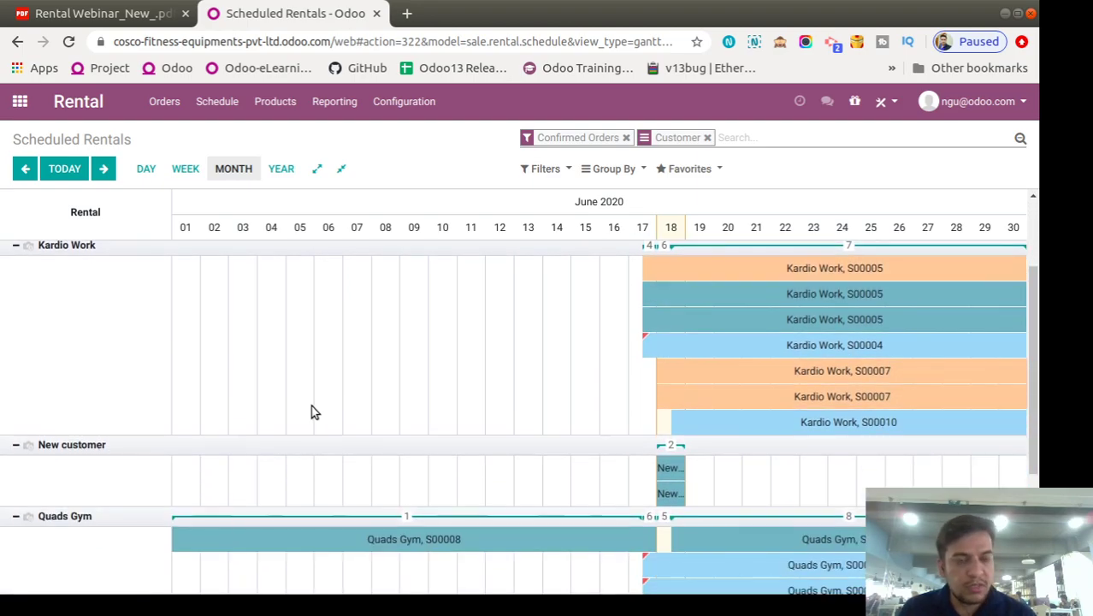
scroll(312, 412, "down", 2)
scroll(313, 411, "up", 3)
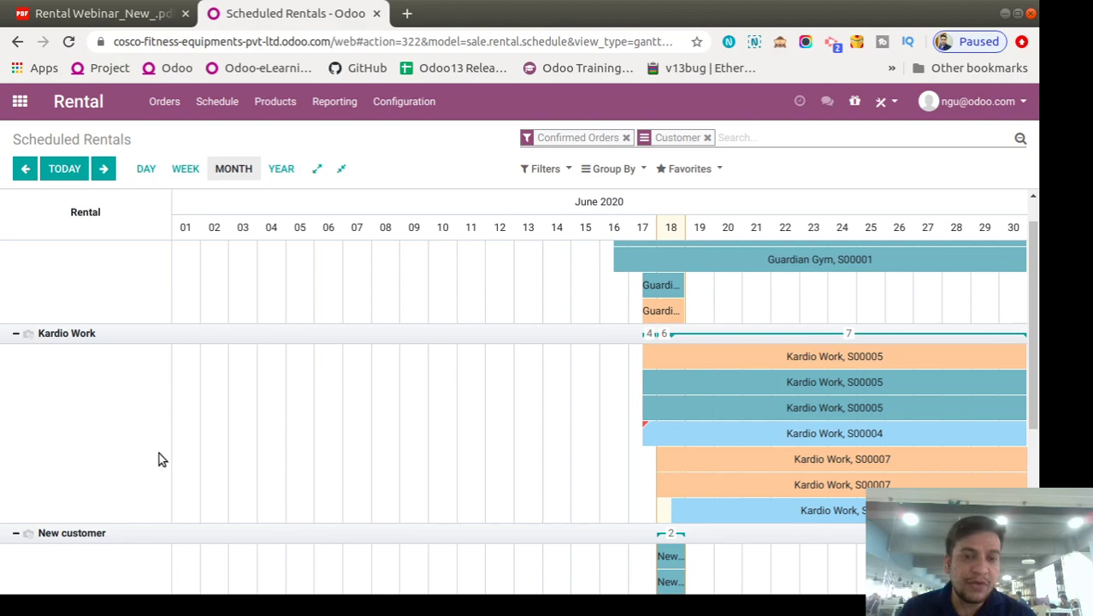
scroll(233, 286, "up", 1)
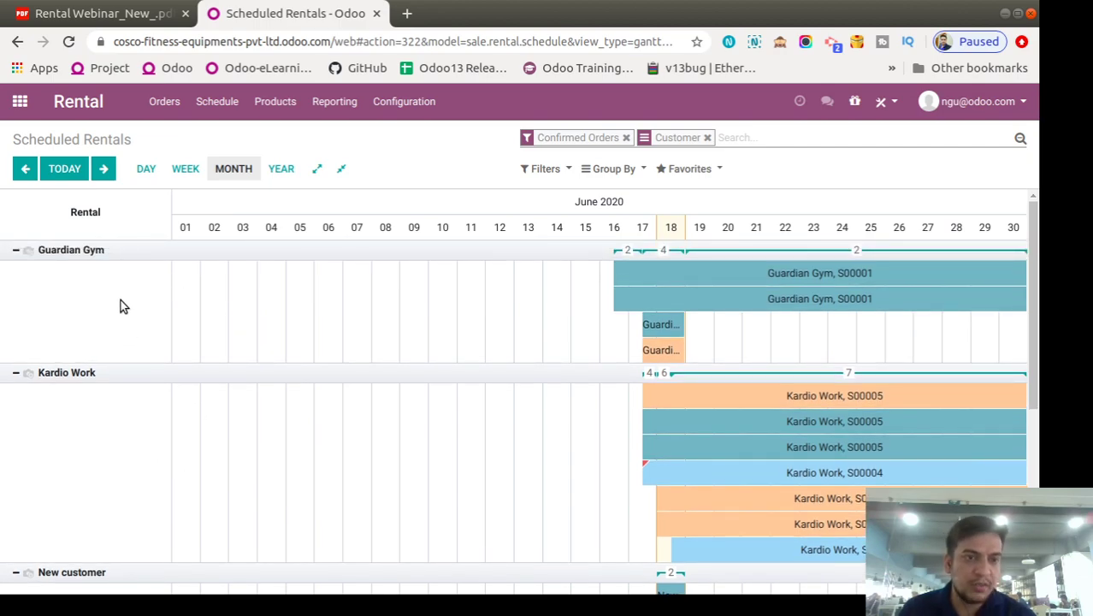
scroll(139, 305, "down", 2)
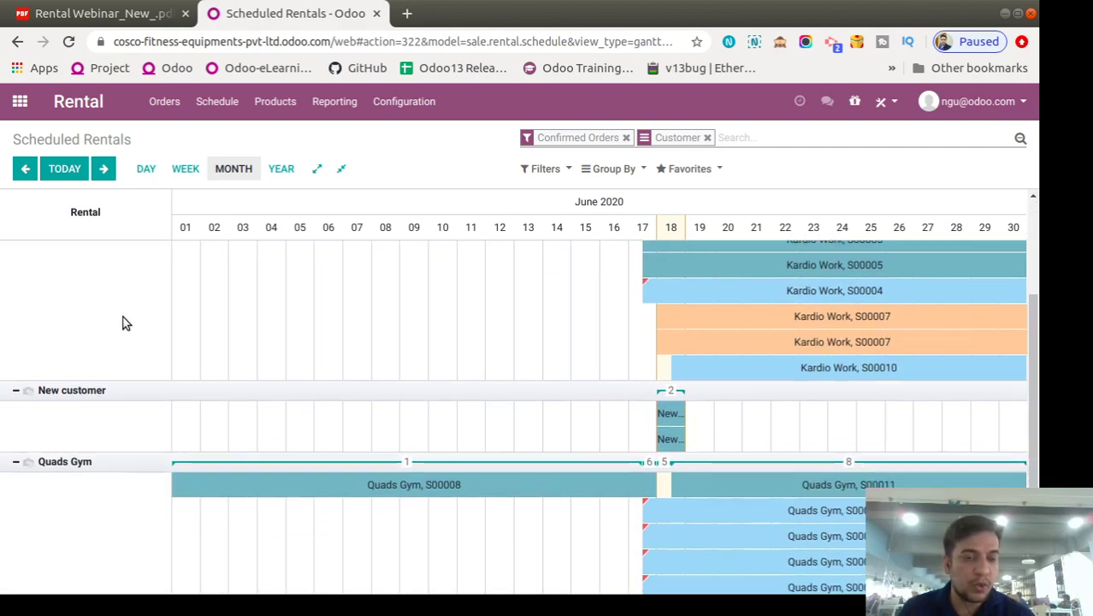
scroll(111, 376, "down", 2)
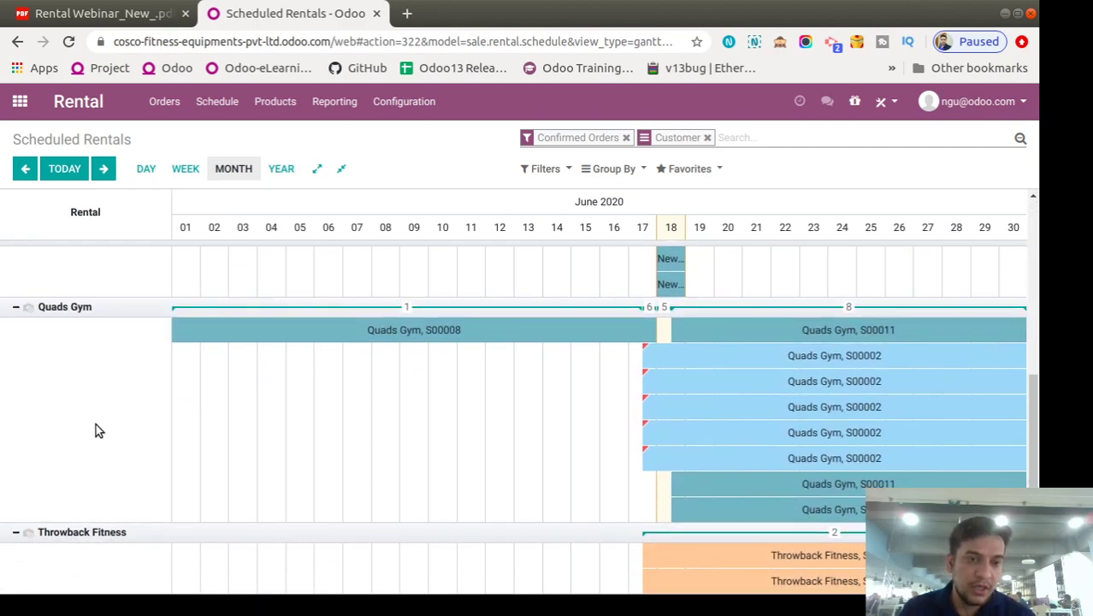
- Change the schedule's grouping from Customer to Product and review the rentals listed under each product
left_click(603, 171)
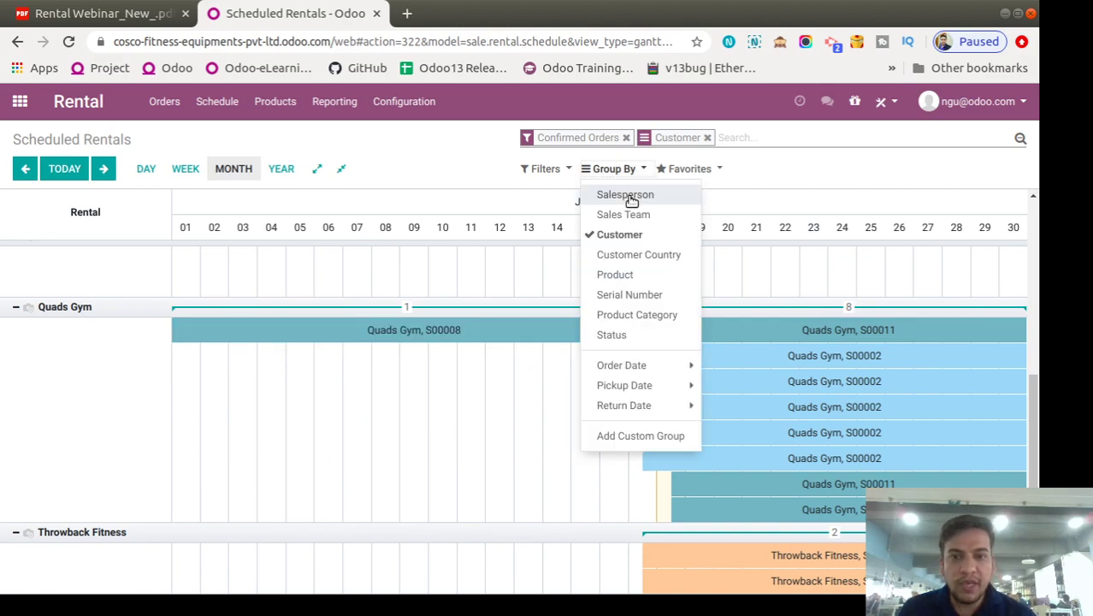
left_click(635, 277)
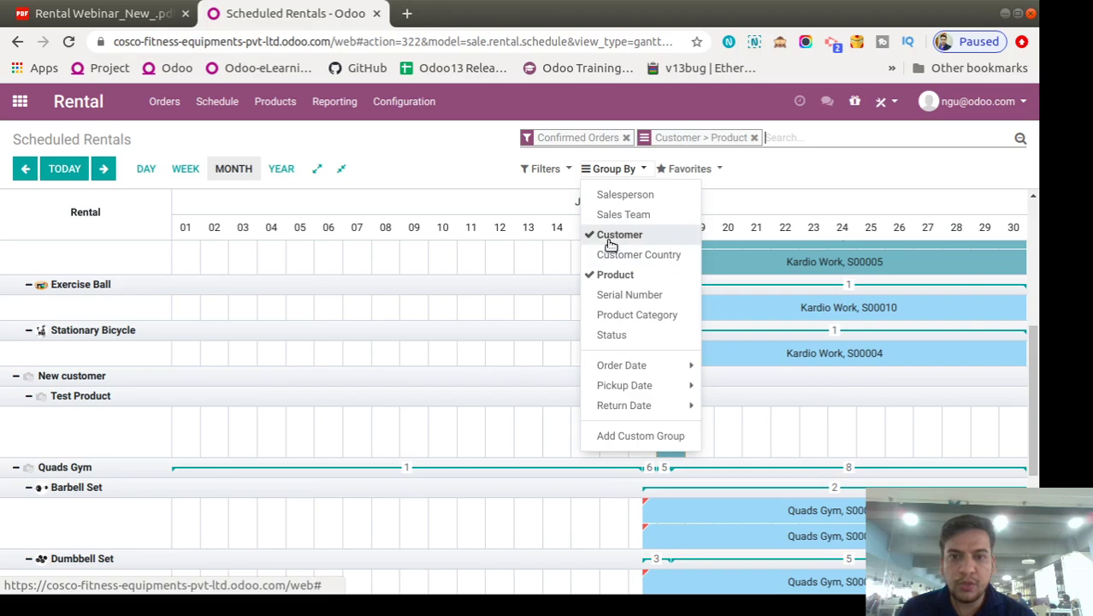
left_click(610, 236)
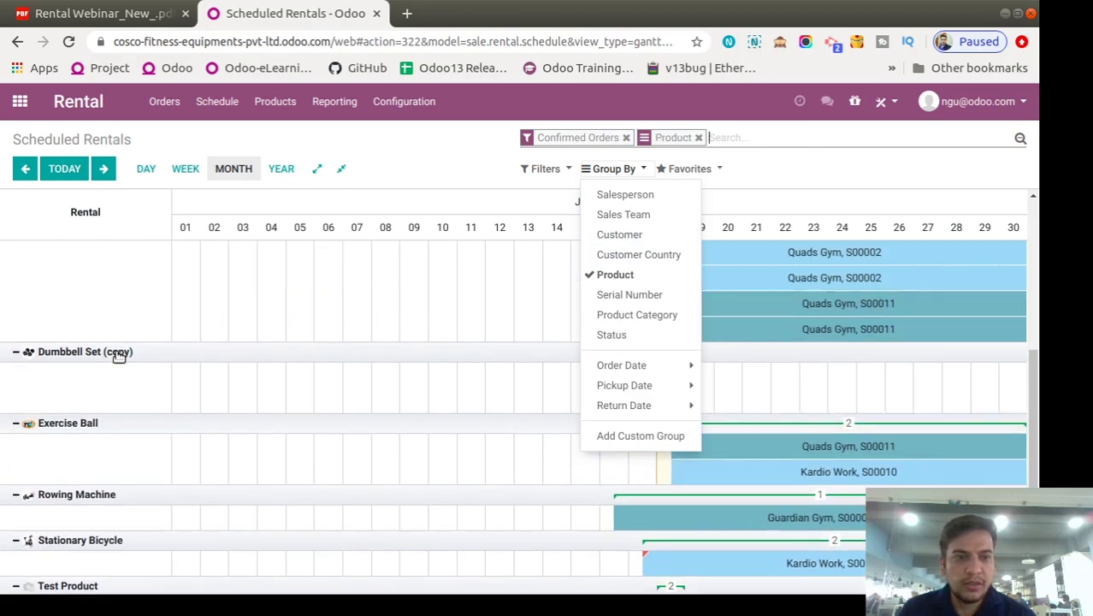
scroll(266, 421, "up", 5)
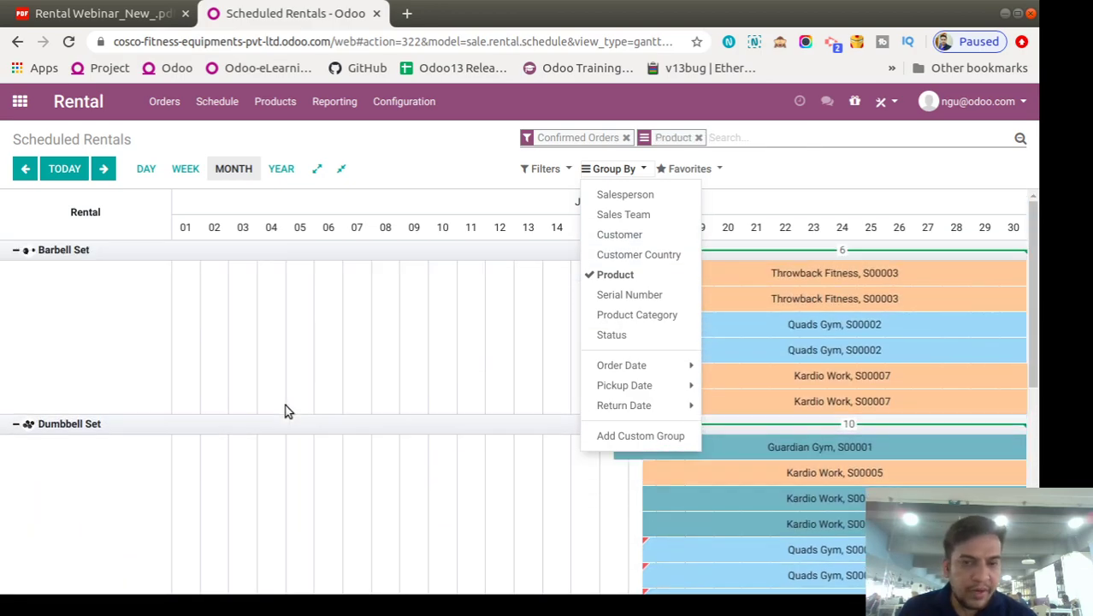
scroll(283, 406, "down", 8)
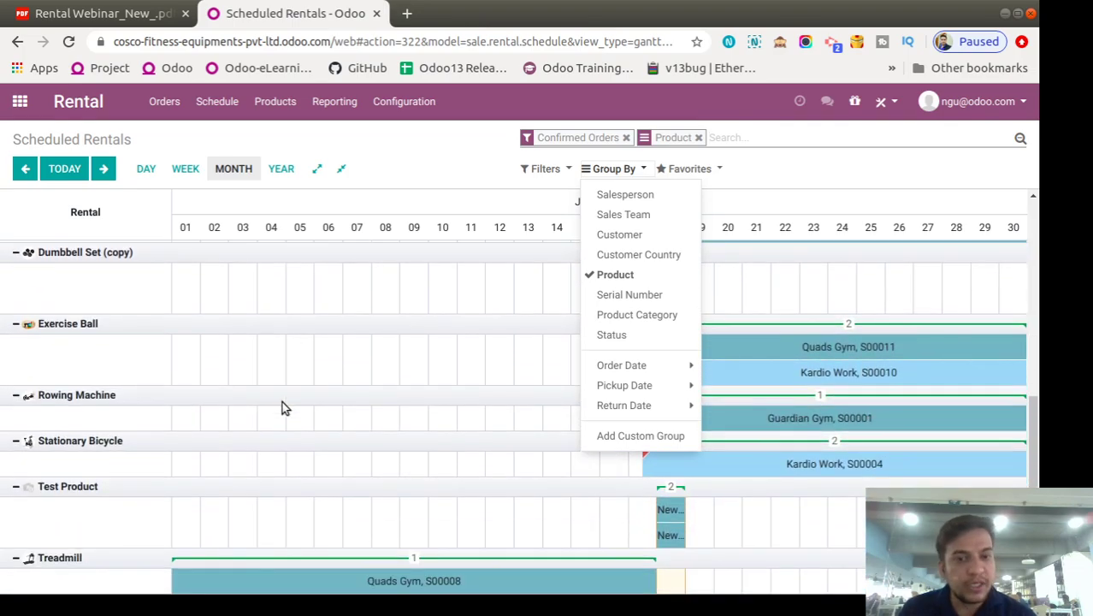
scroll(288, 414, "up", 1)
scroll(289, 419, "down", 1)
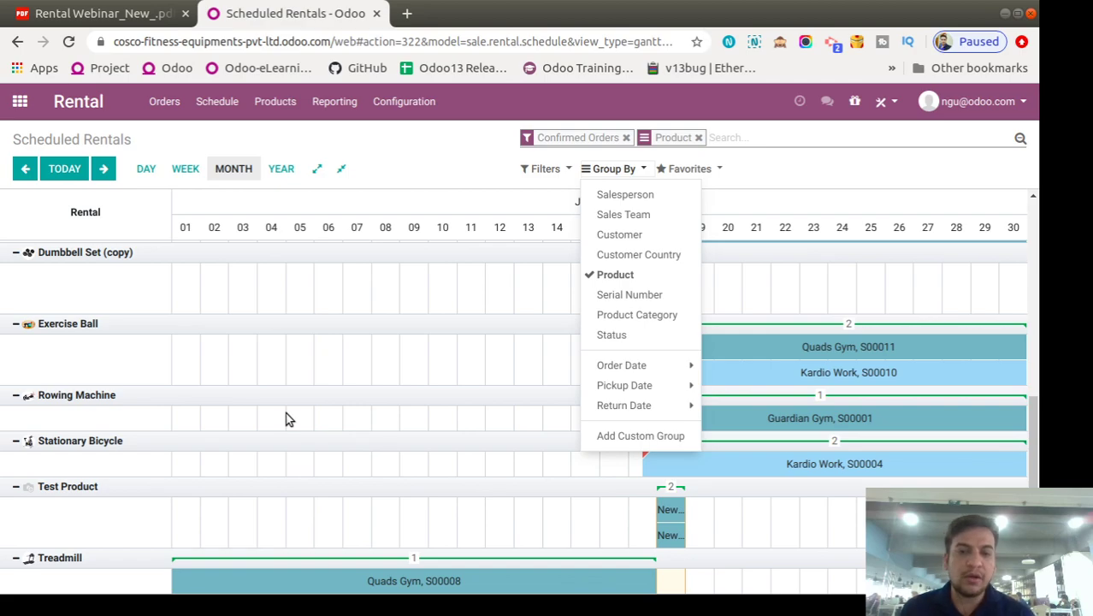
scroll(287, 419, "up", 2)
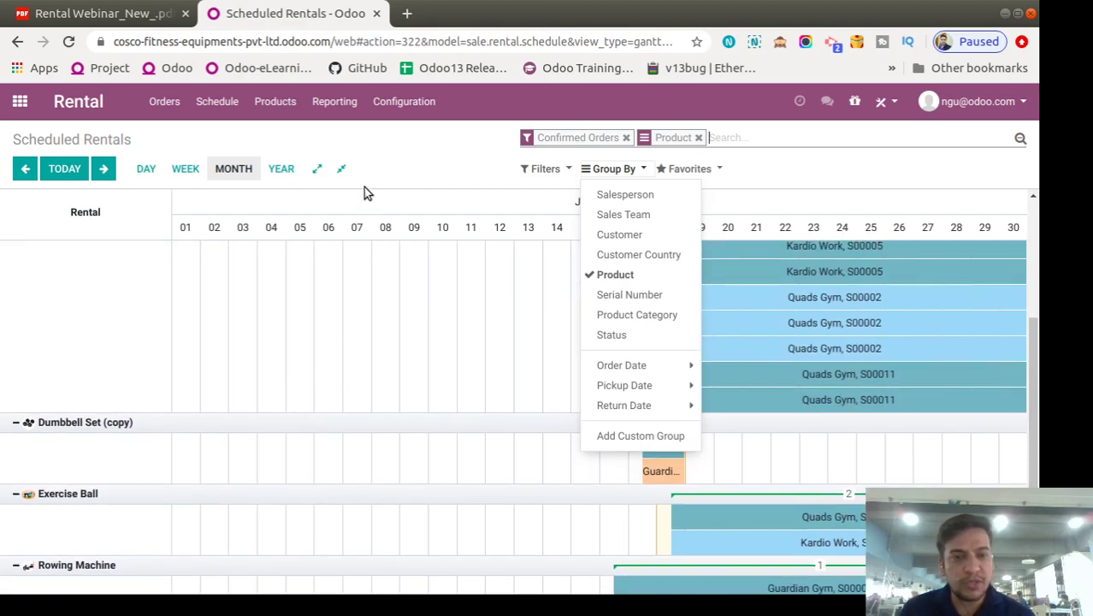
left_click(401, 150)
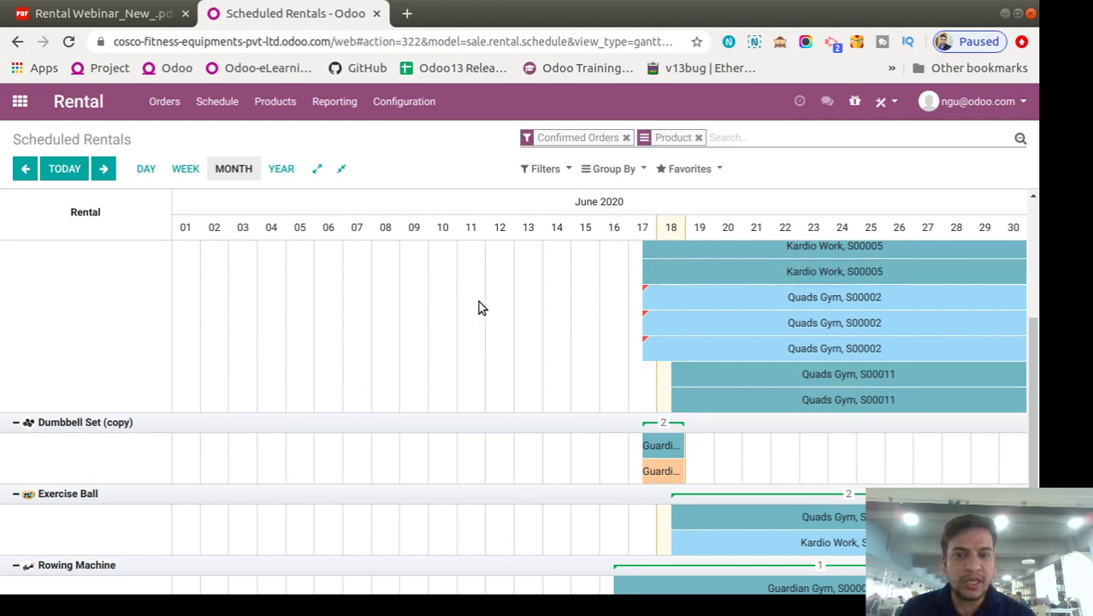
- Remove the Confirmed Orders filter and view the schedule filtered by To Do Today, followed by Late alone
scroll(484, 299, "up", 3)
left_click(544, 168)
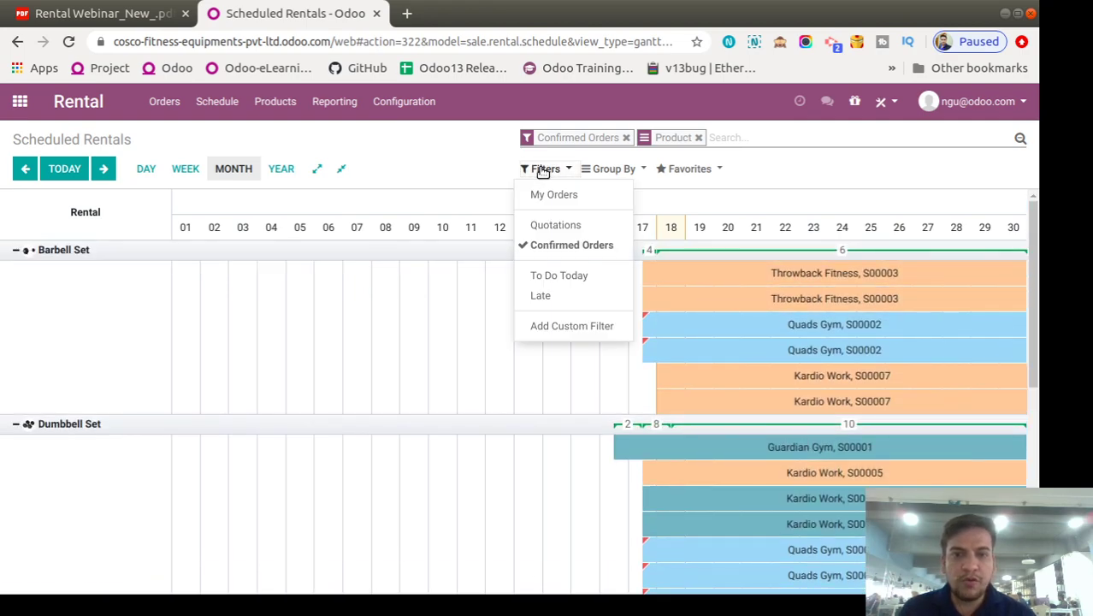
left_click(575, 248)
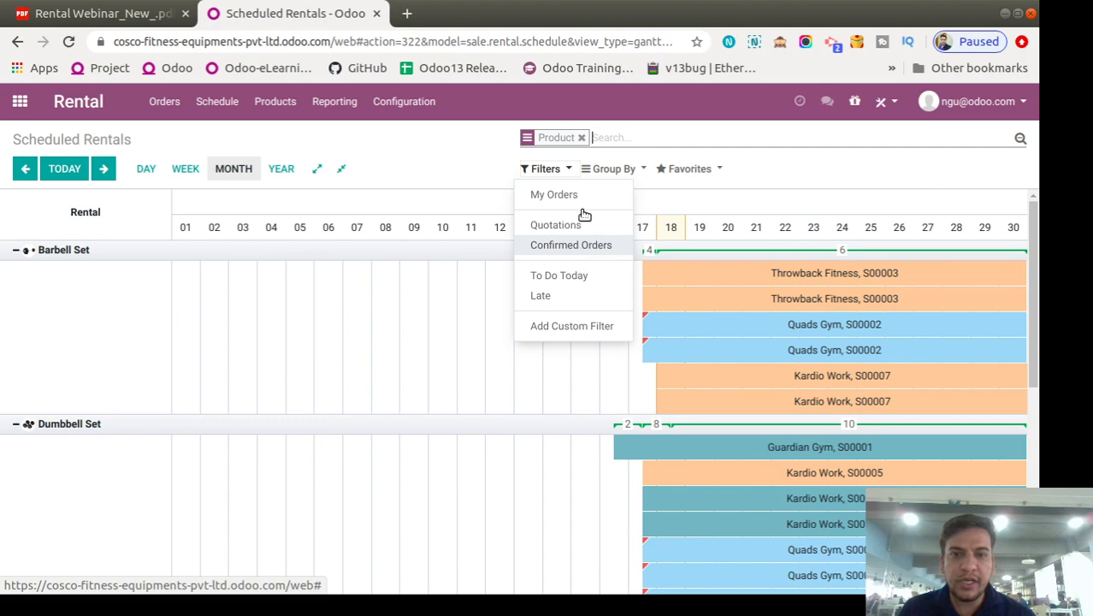
left_click(573, 275)
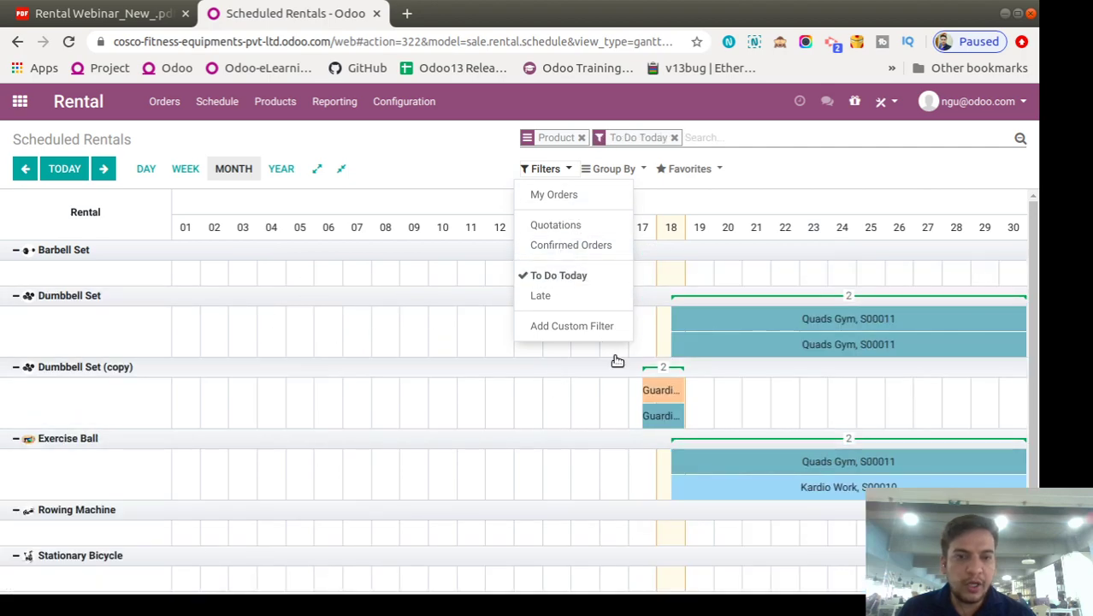
left_click(542, 277)
left_click(542, 293)
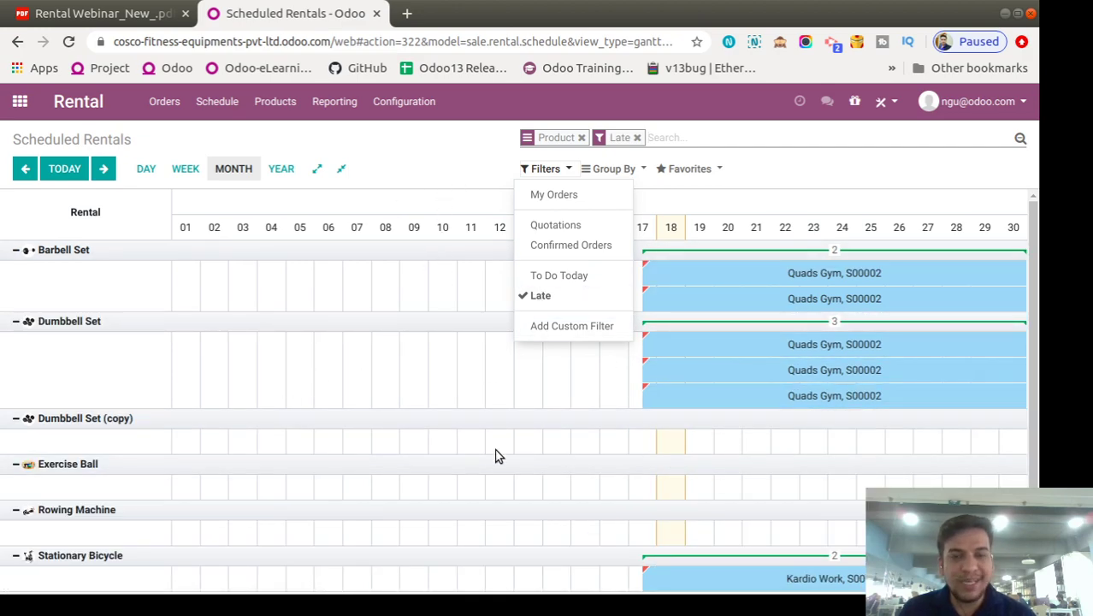
- Replace the Late filter on the rental schedule with the Quotations filter
left_click(541, 295)
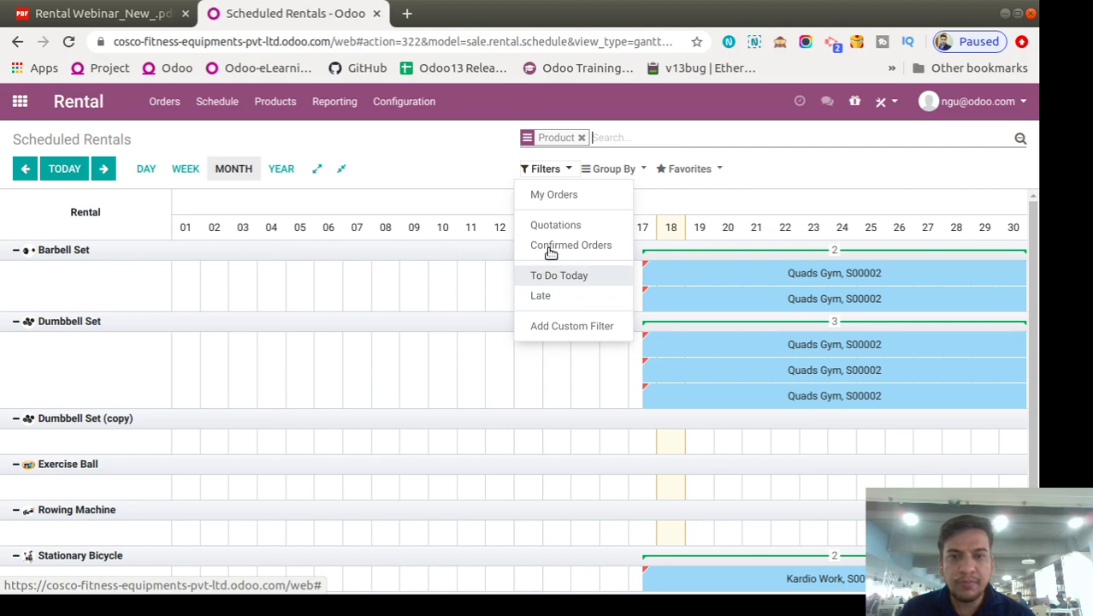
left_click(556, 224)
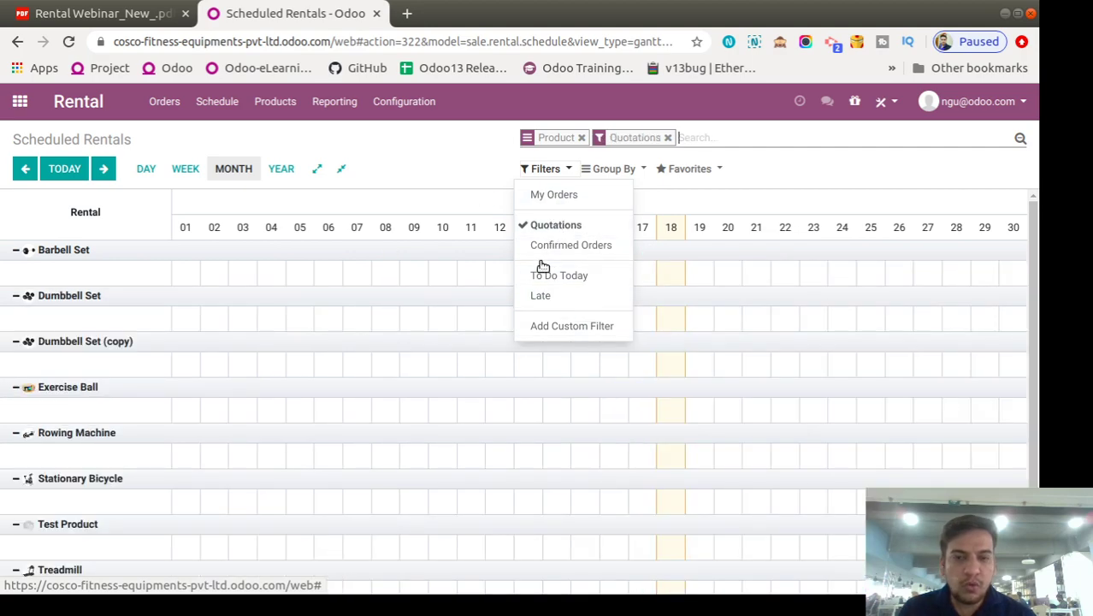
left_click(563, 360)
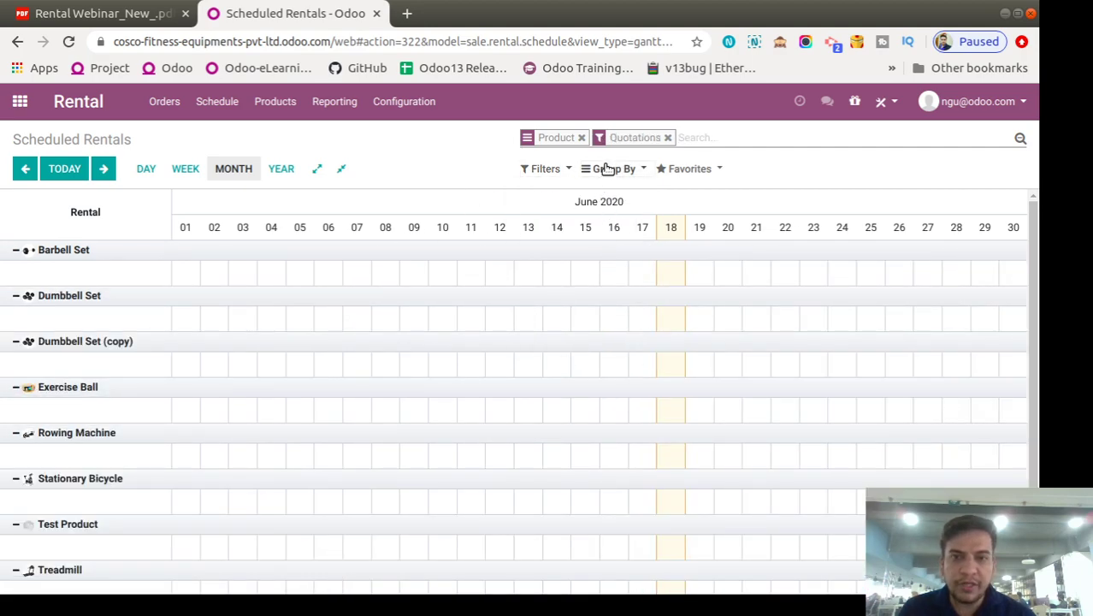
- Check the schedule's filter options and save the current search as a favorite named Scheduled Rentals
left_click(687, 171)
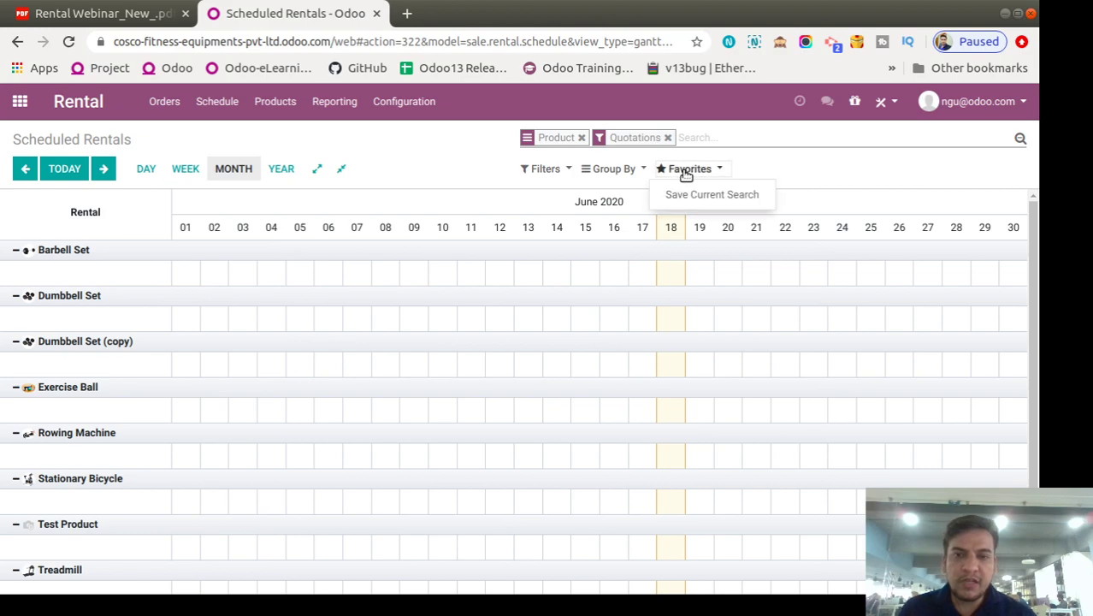
left_click(542, 180)
left_click(546, 171)
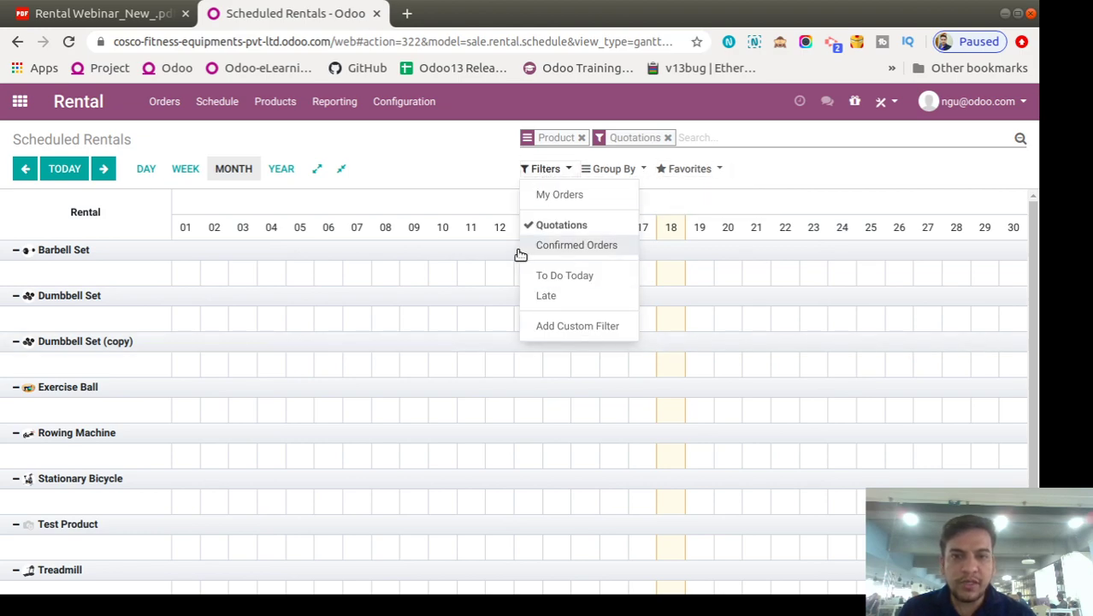
left_click(560, 195)
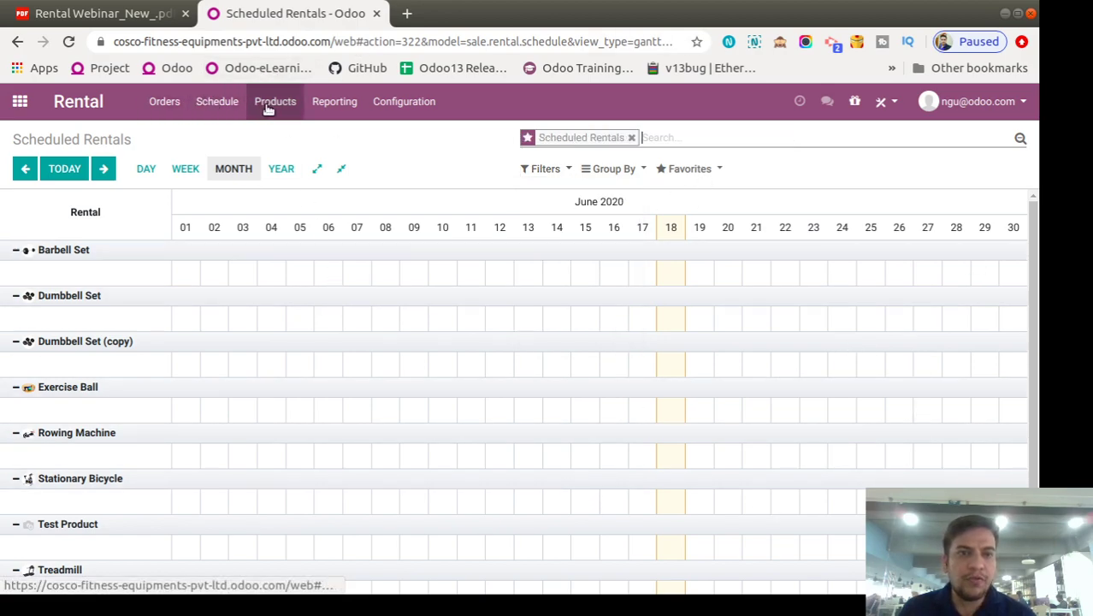
- Open the Rental Analysis report and display the daily ordered quantity as a bar chart
left_click(173, 103)
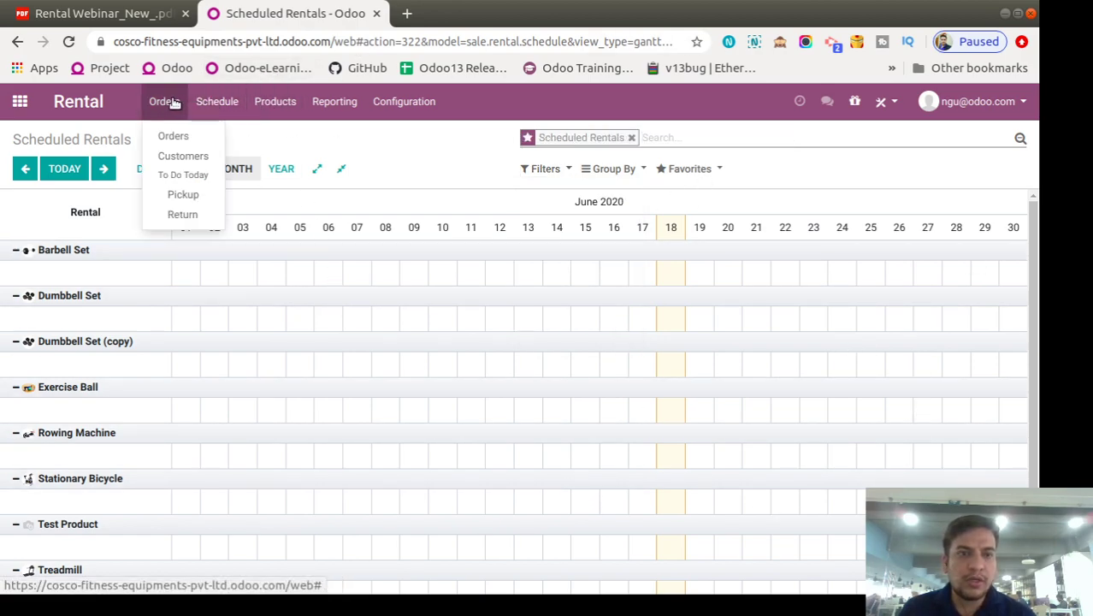
left_click(332, 105)
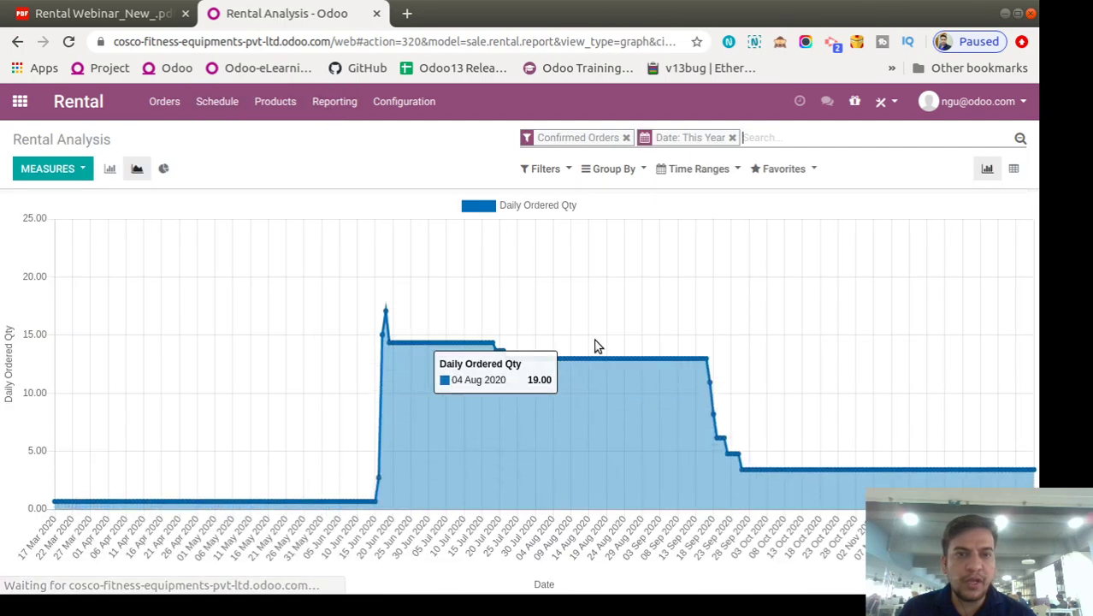
left_click(111, 169)
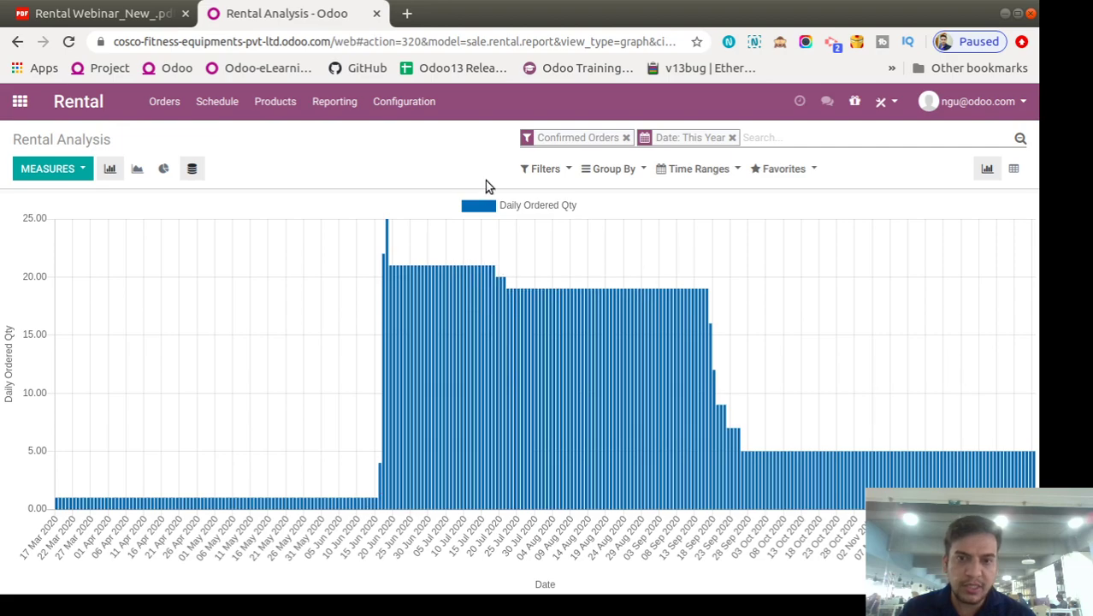
left_click(163, 101)
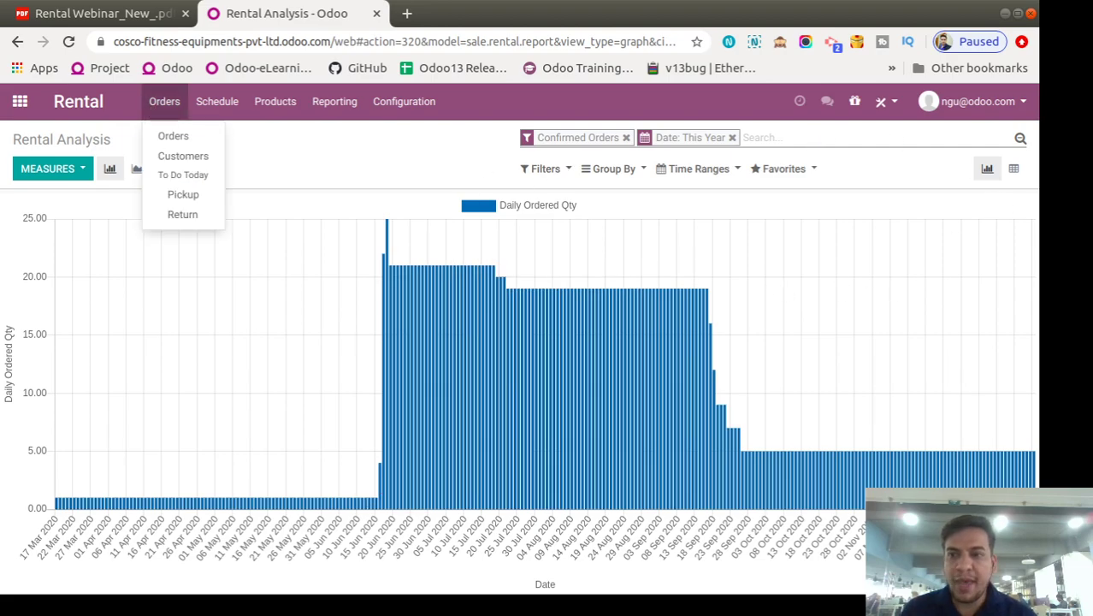
- Show the rental analysis as a pivot table with the Daily Returned Qty measure added, and review the daily rows
left_click(1015, 169)
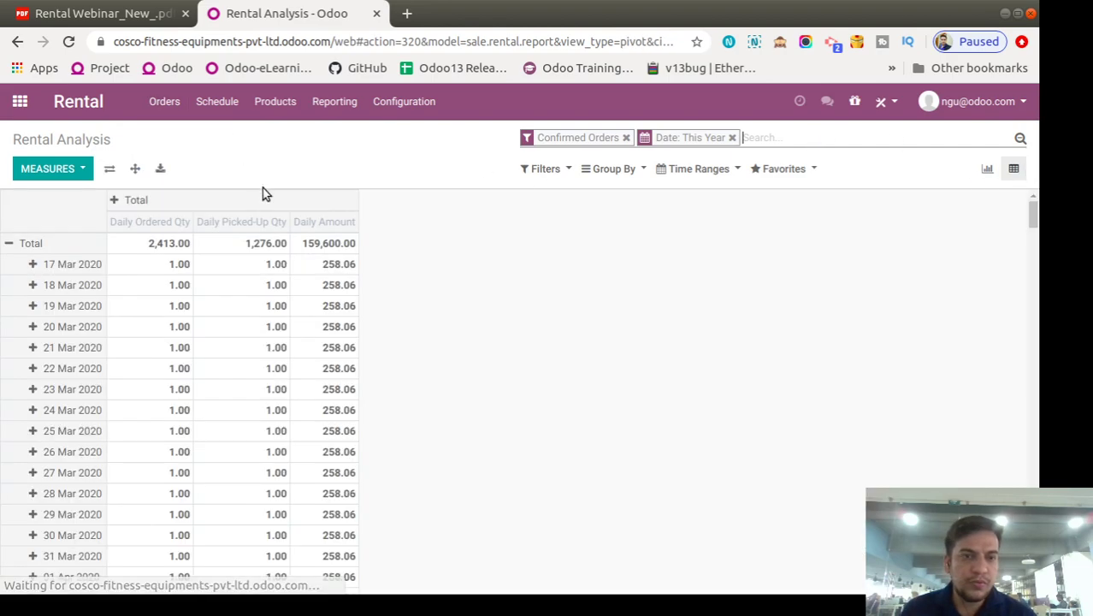
scroll(389, 303, "down", 1)
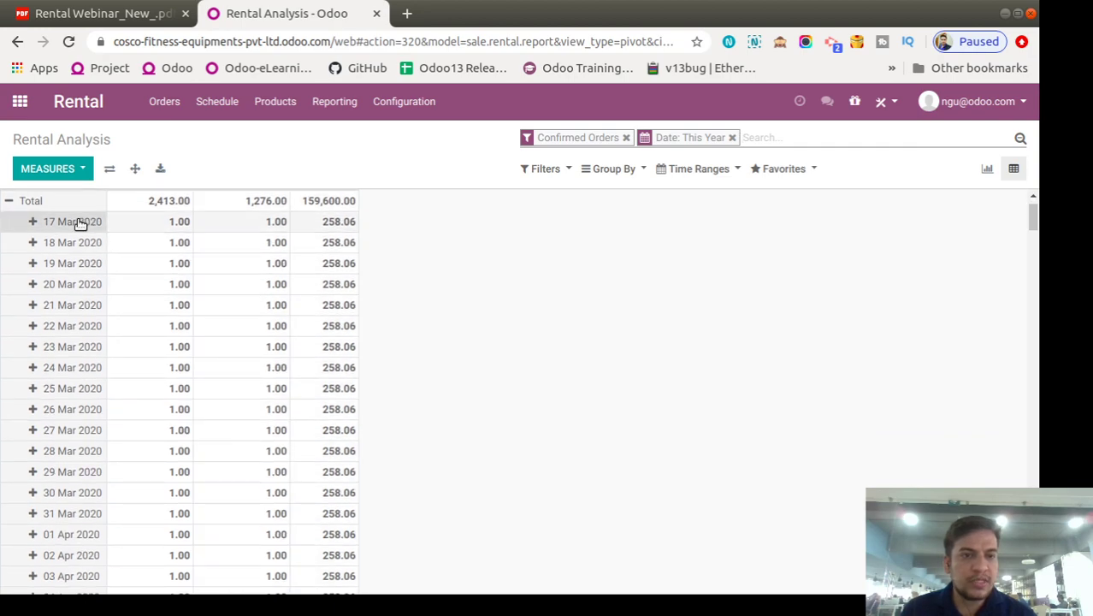
left_click(70, 166)
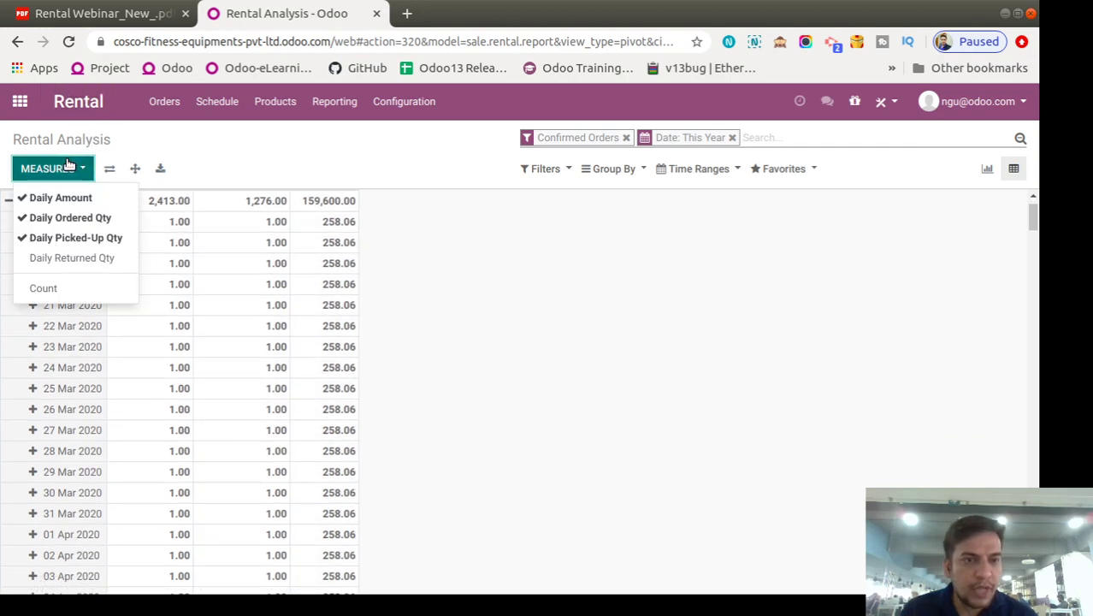
left_click(79, 265)
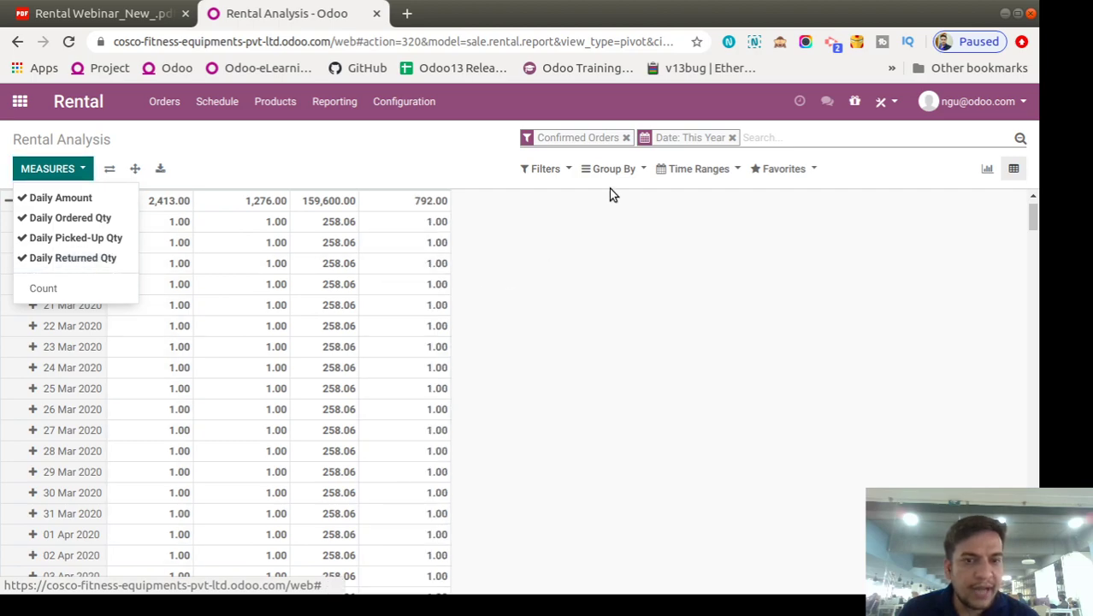
left_click(602, 281)
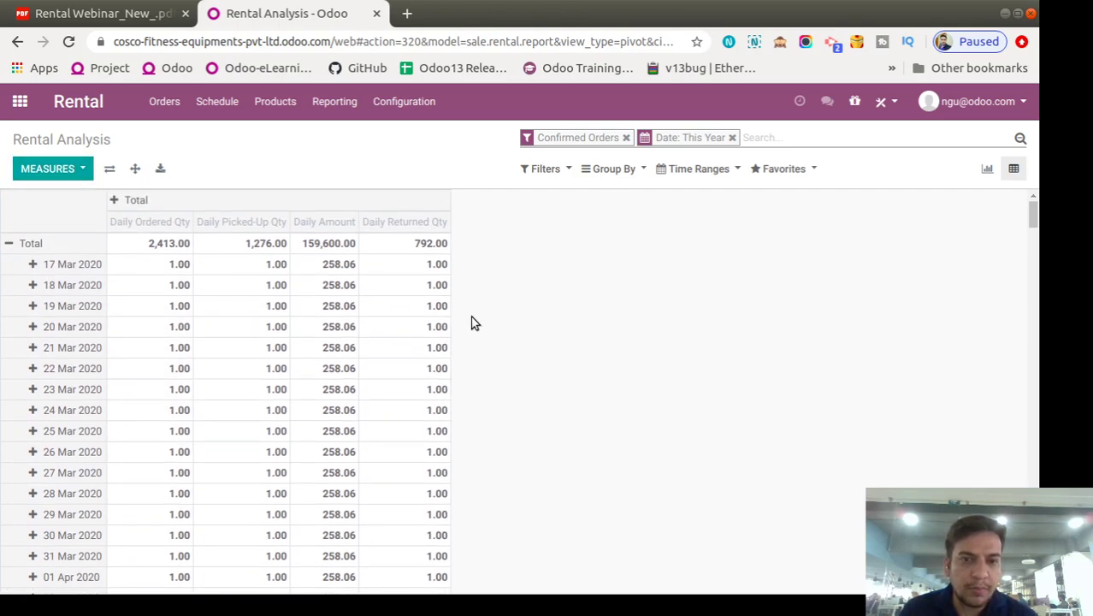
scroll(452, 310, "down", 3)
scroll(432, 286, "up", 2)
scroll(436, 315, "down", 3)
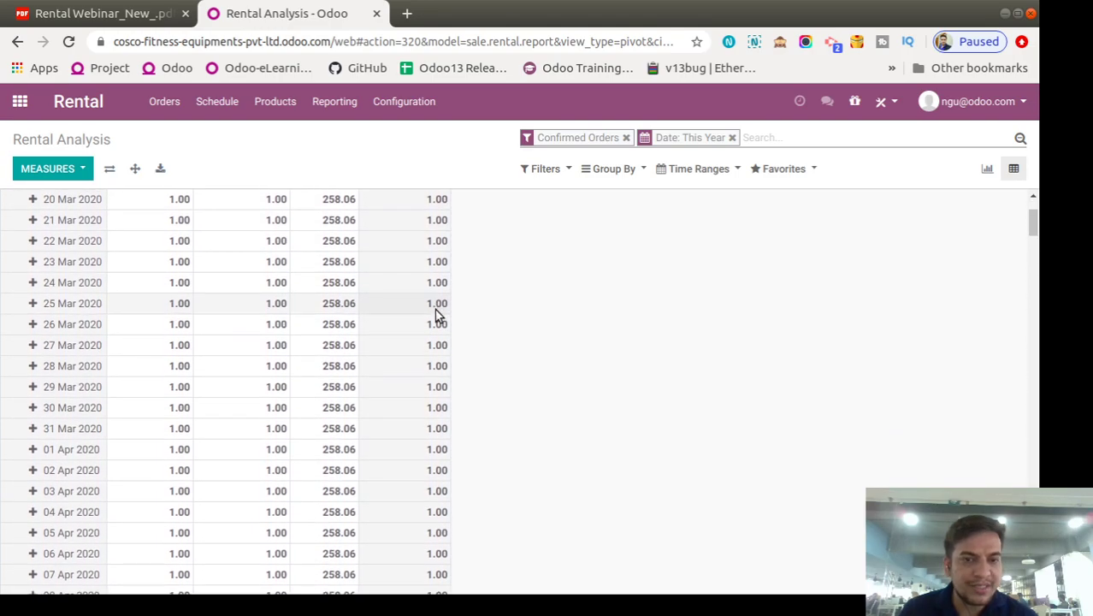
scroll(436, 316, "down", 12)
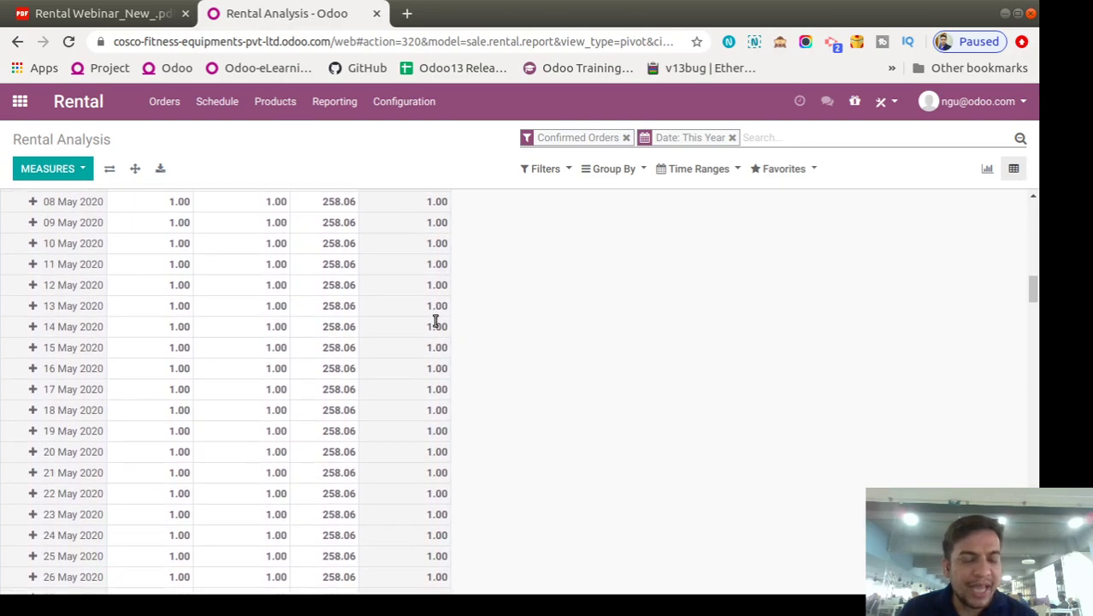
scroll(436, 320, "down", 2)
scroll(435, 319, "up", 15)
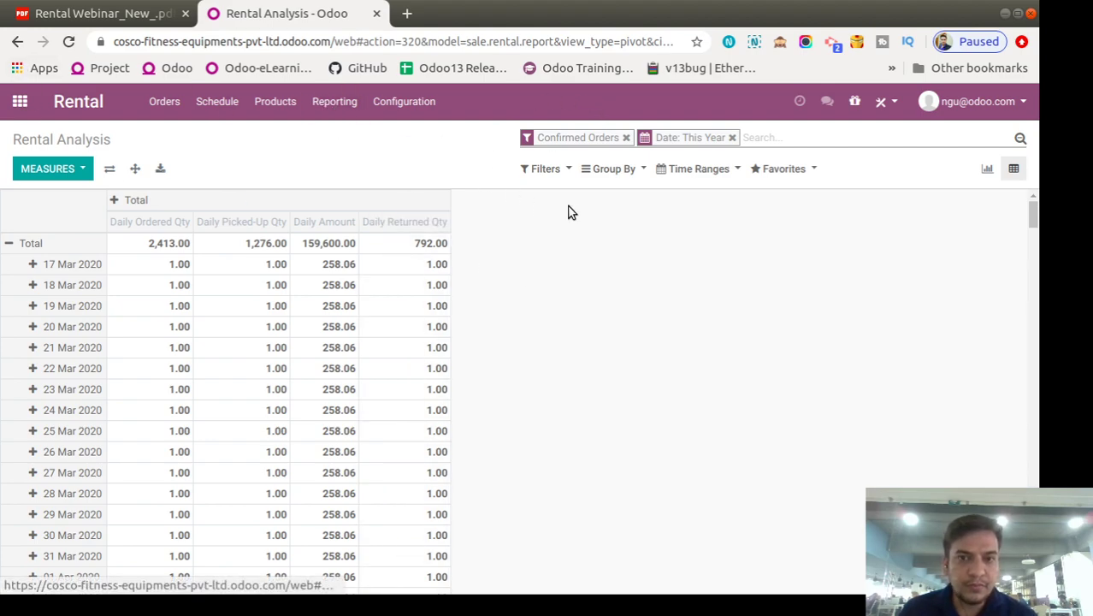
- Group the rental analysis pivot table by Salesperson, and replace that grouping with Customer
left_click(622, 169)
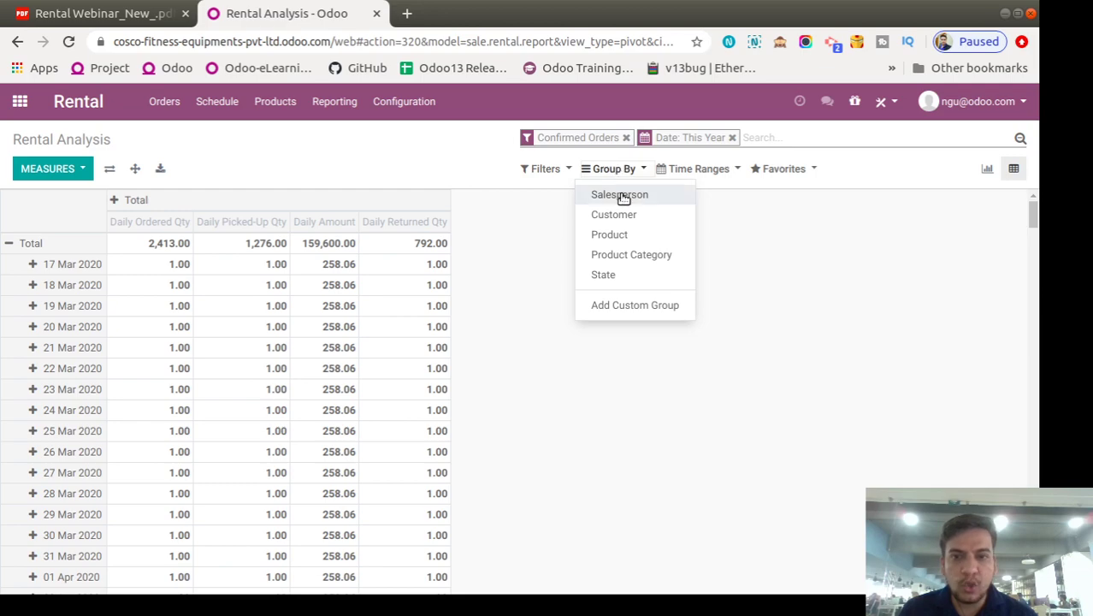
left_click(623, 196)
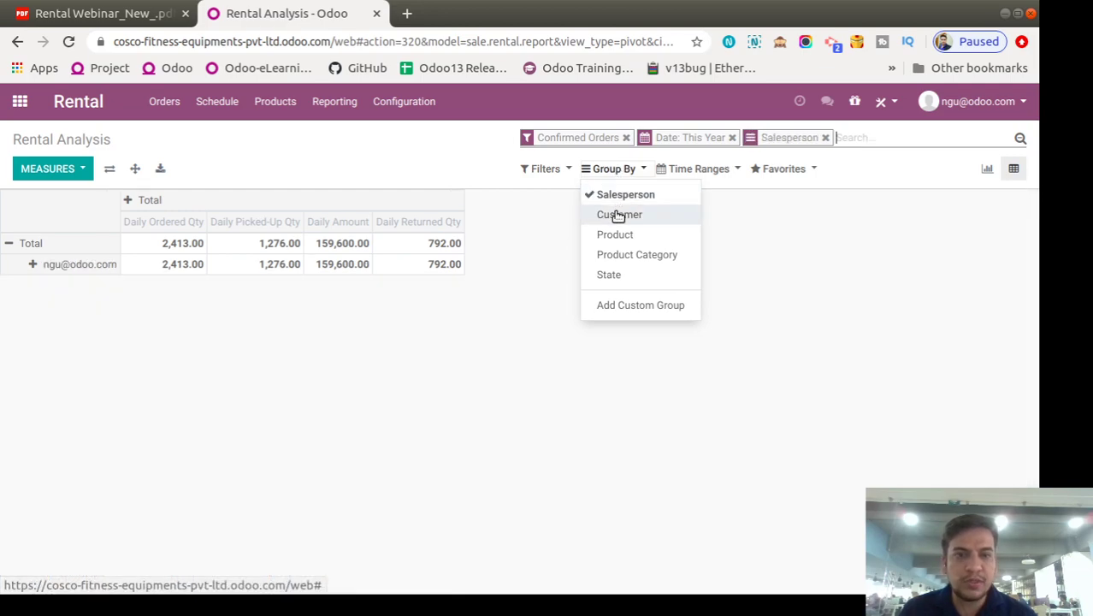
left_click(617, 197)
left_click(616, 217)
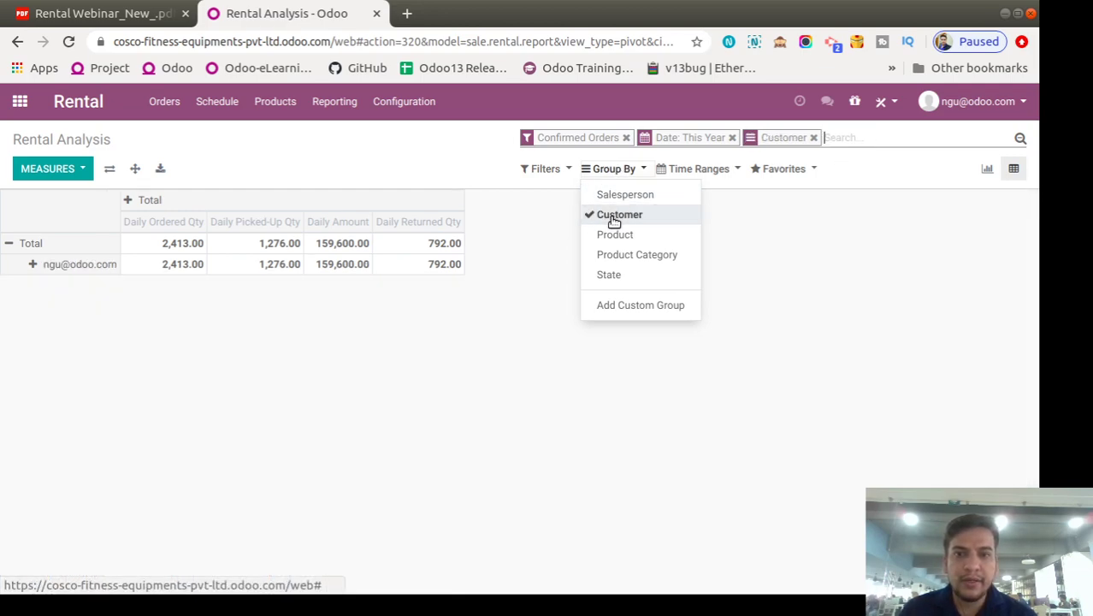
left_click(423, 477)
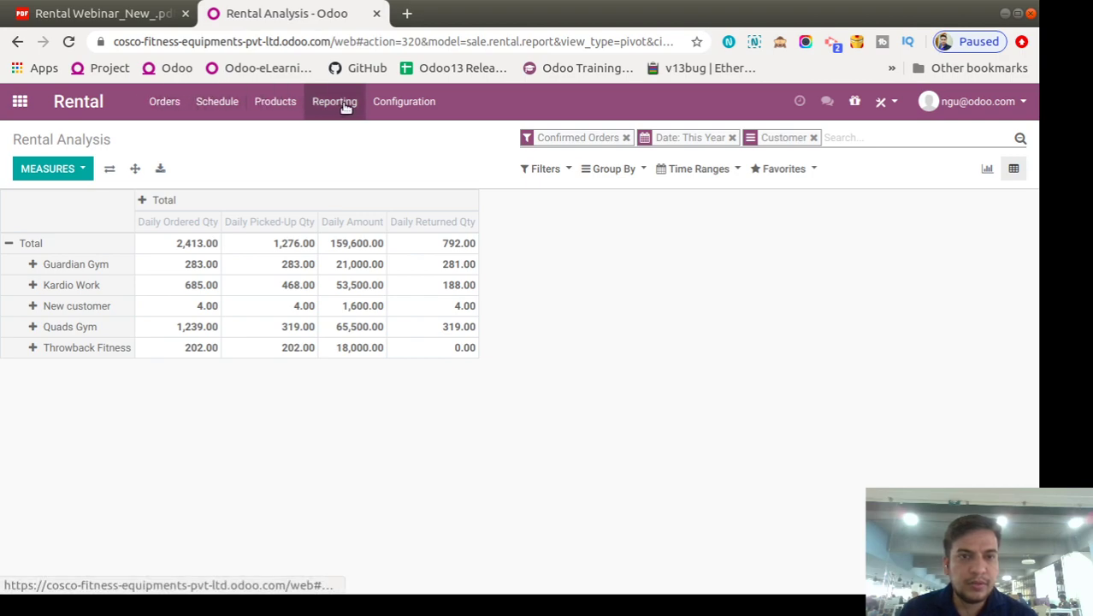
- Open the rental orders and display them in the list view
left_click(166, 111)
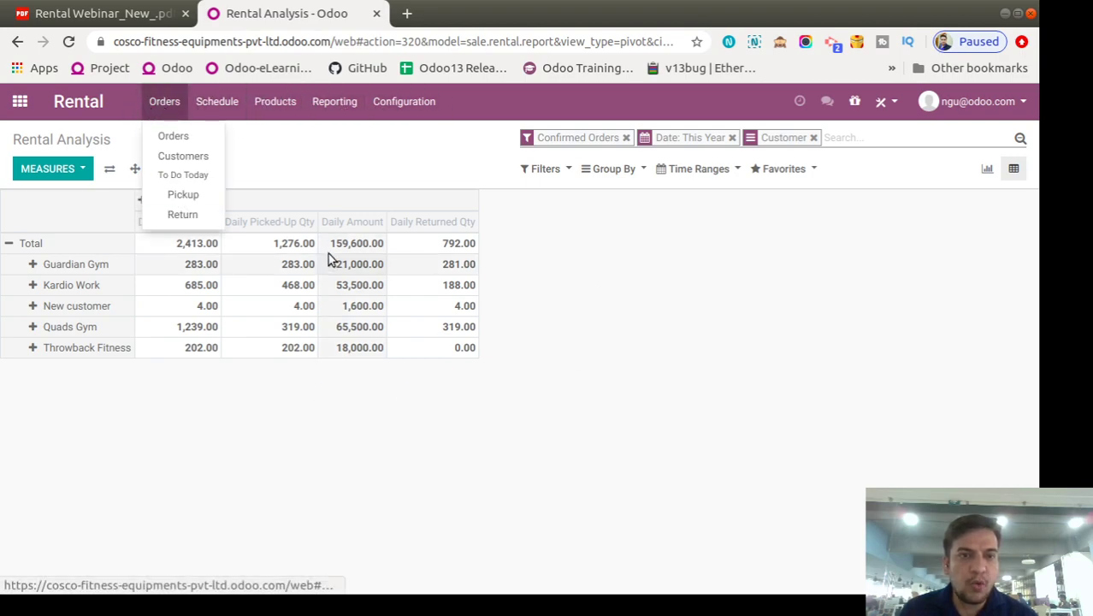
left_click(175, 137)
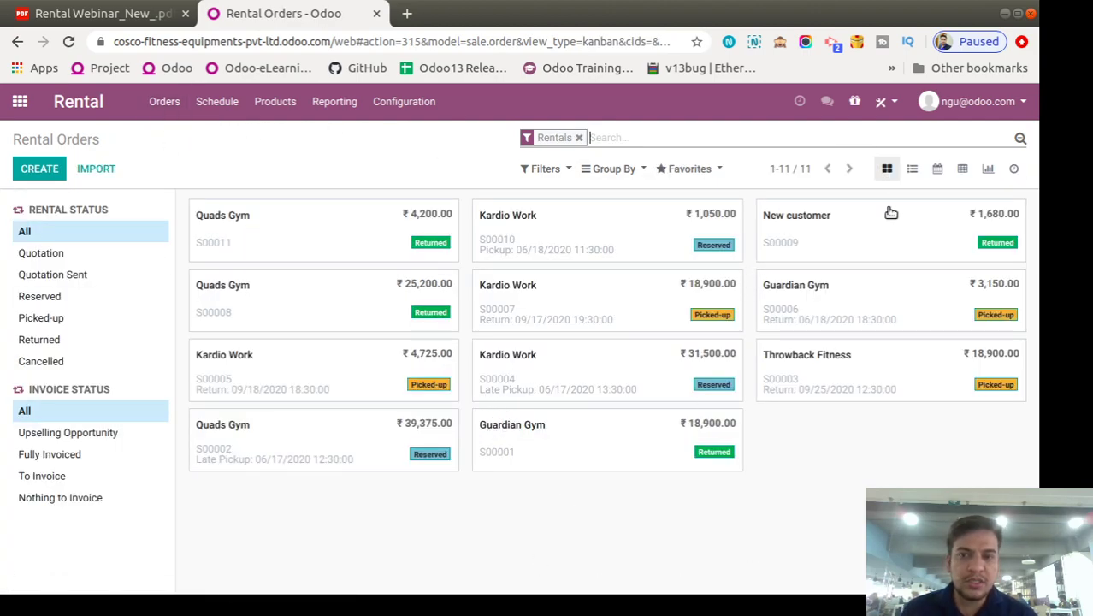
left_click(912, 171)
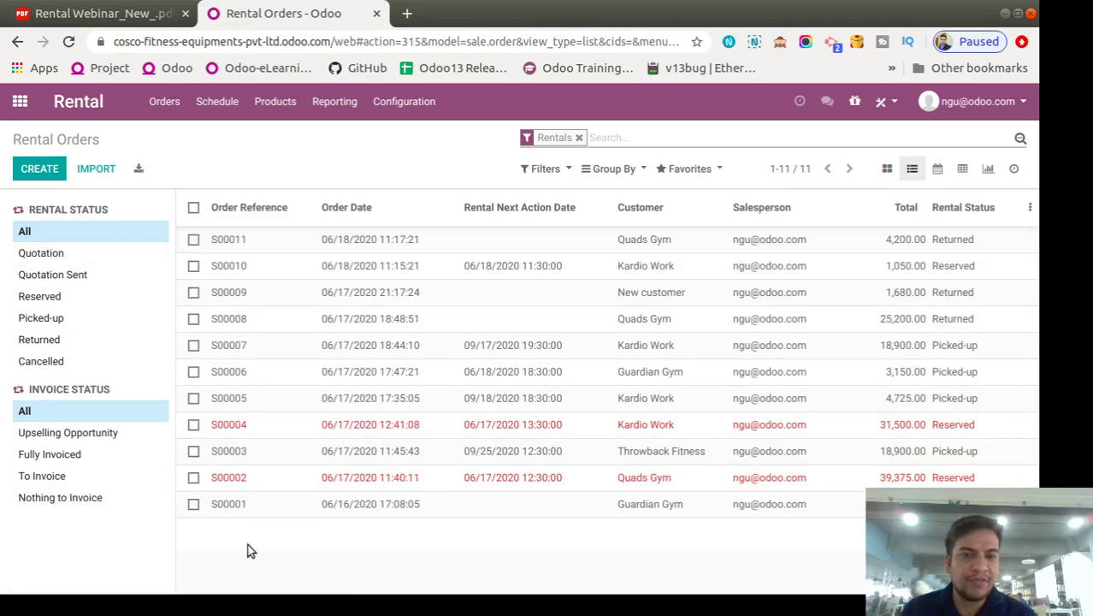
- Review the rental orders by rental status: Quotation, Quotation Sent, Reserved, Picked-up, Returned and Cancelled
double_click(96, 210)
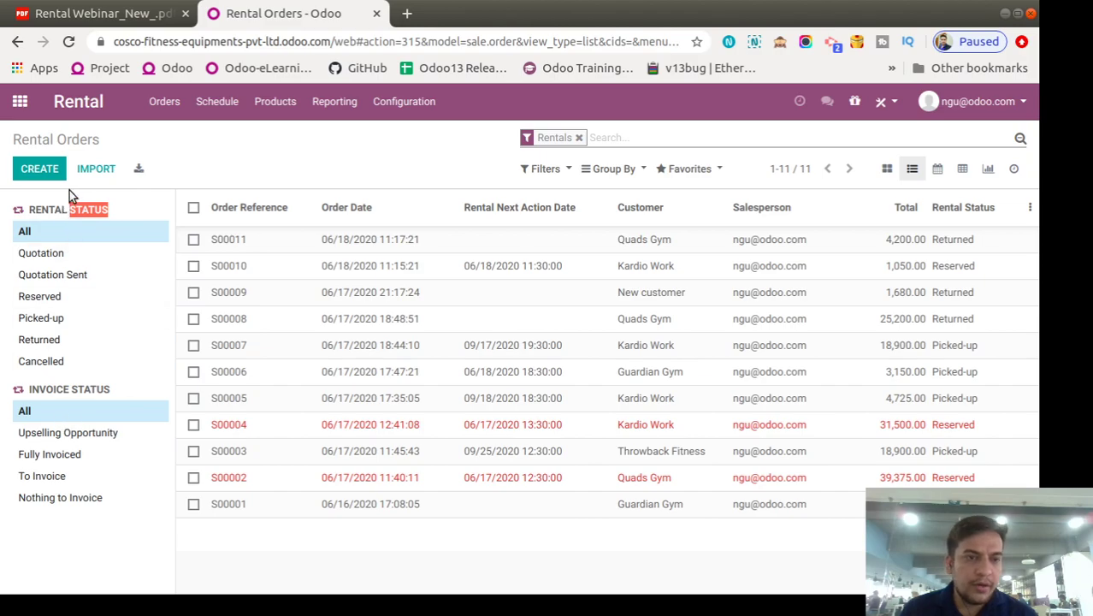
left_click(53, 254)
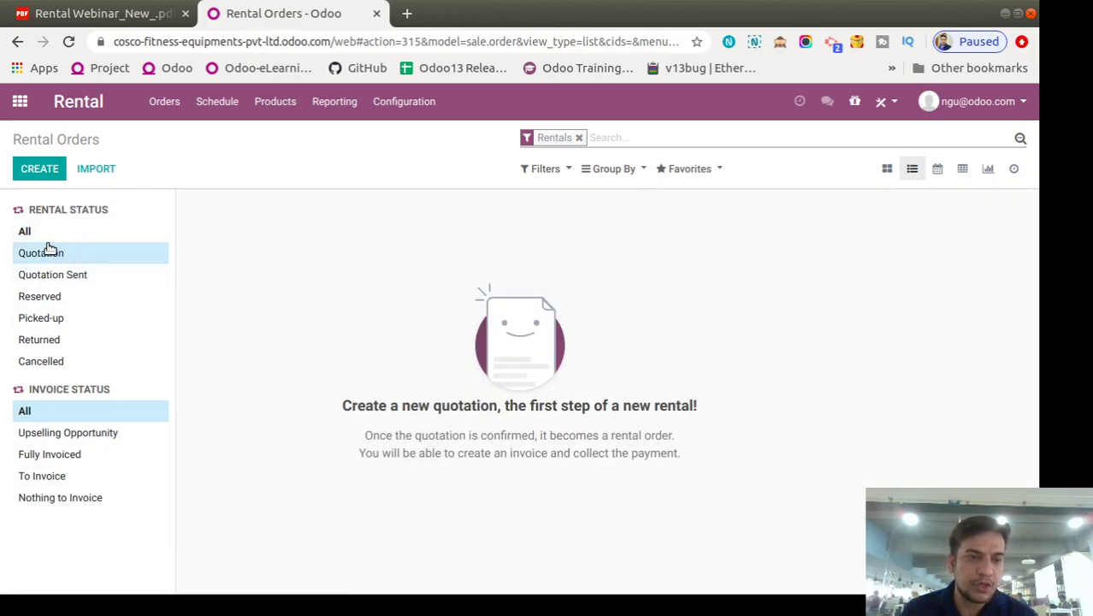
left_click(56, 274)
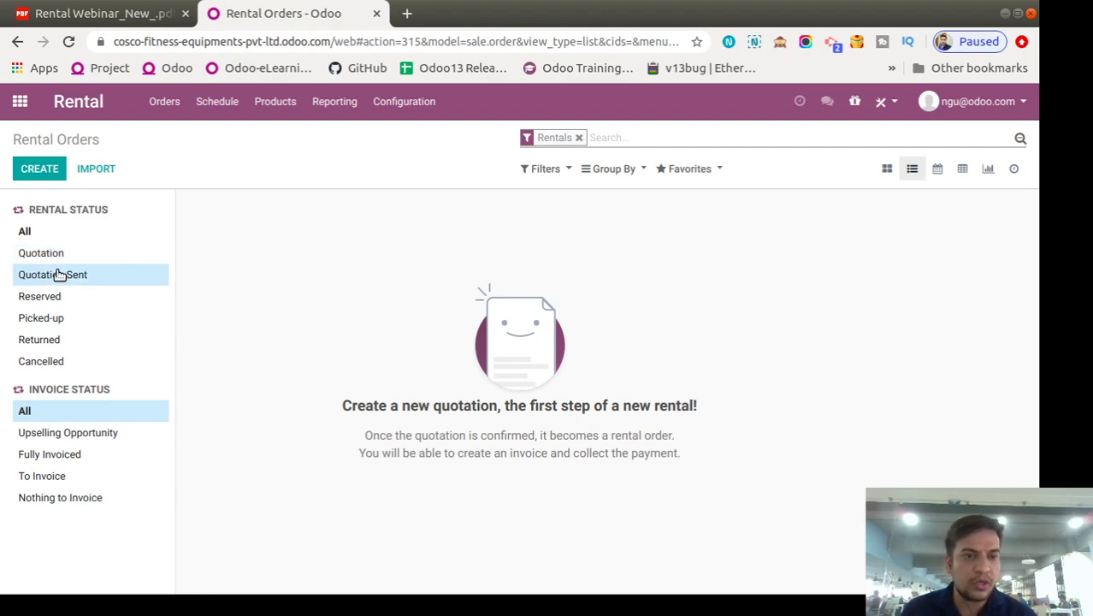
left_click(54, 300)
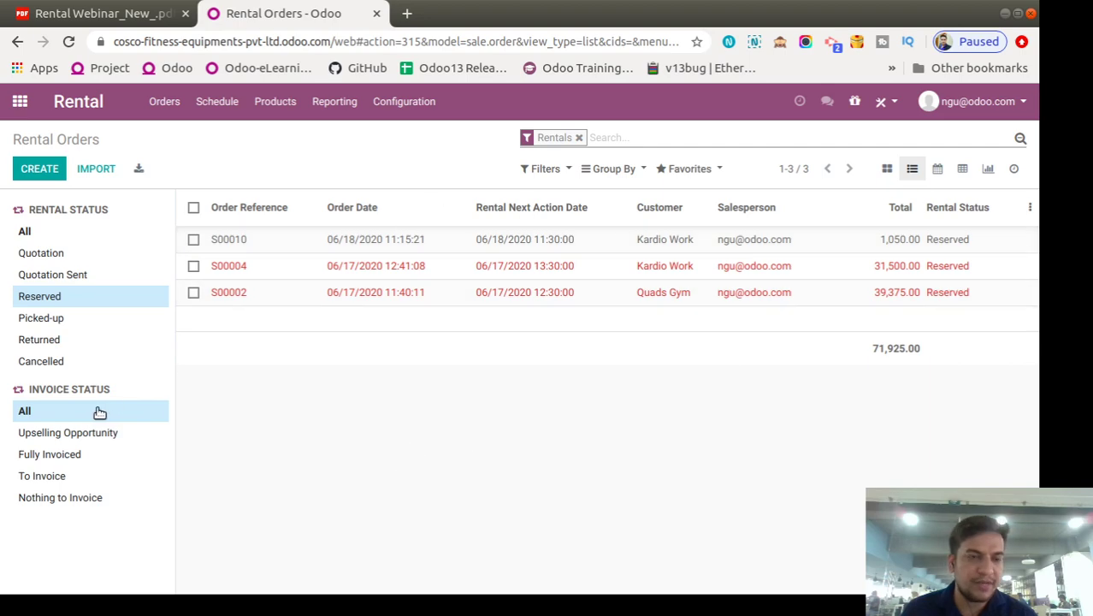
left_click(55, 321)
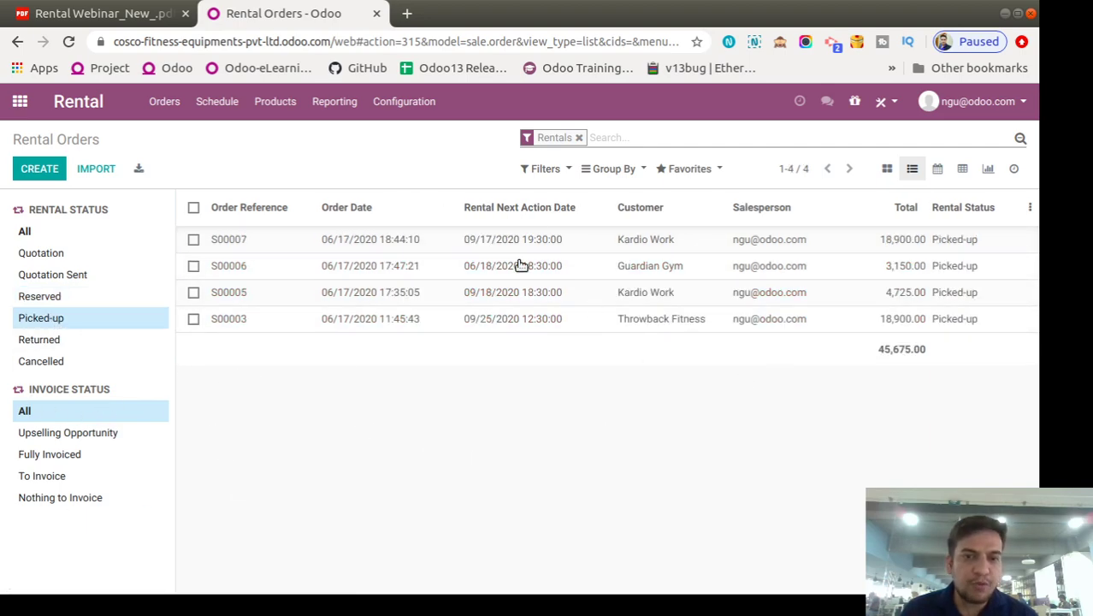
left_click(40, 340)
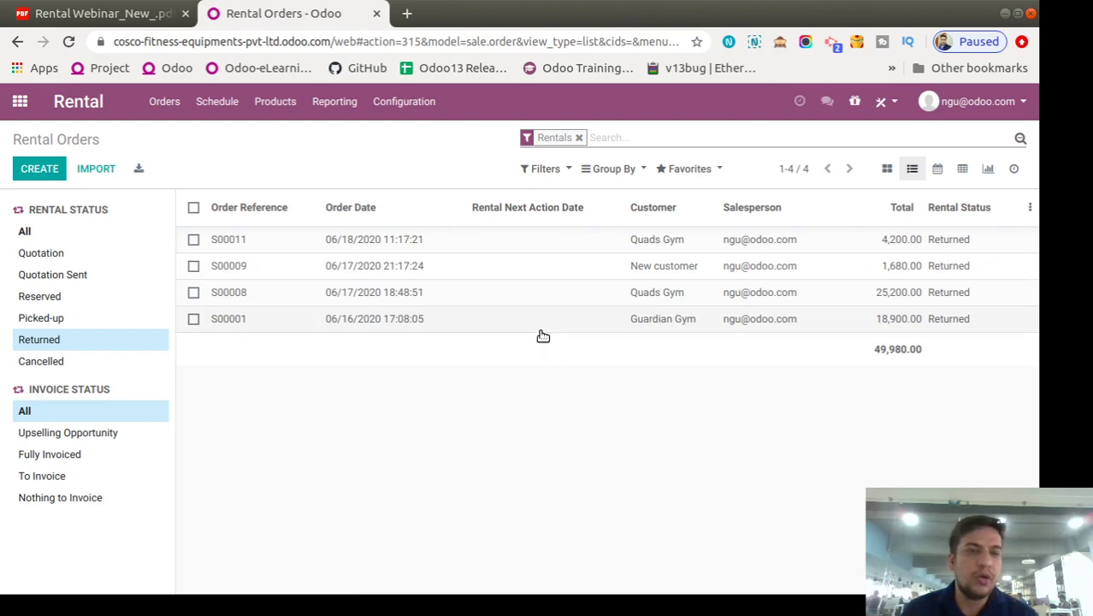
left_click(62, 360)
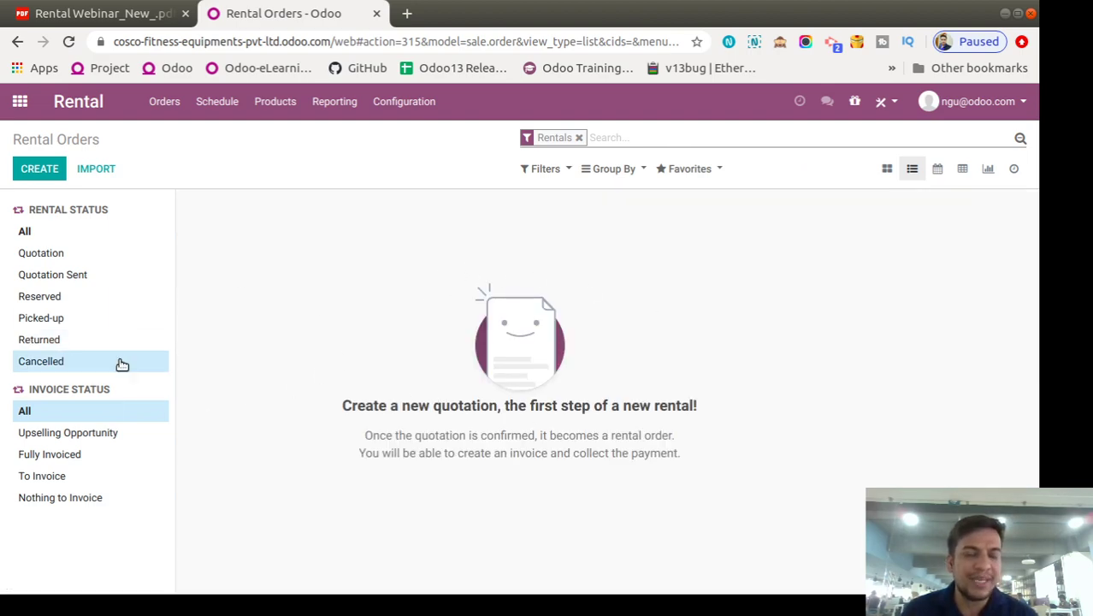
left_click(38, 339)
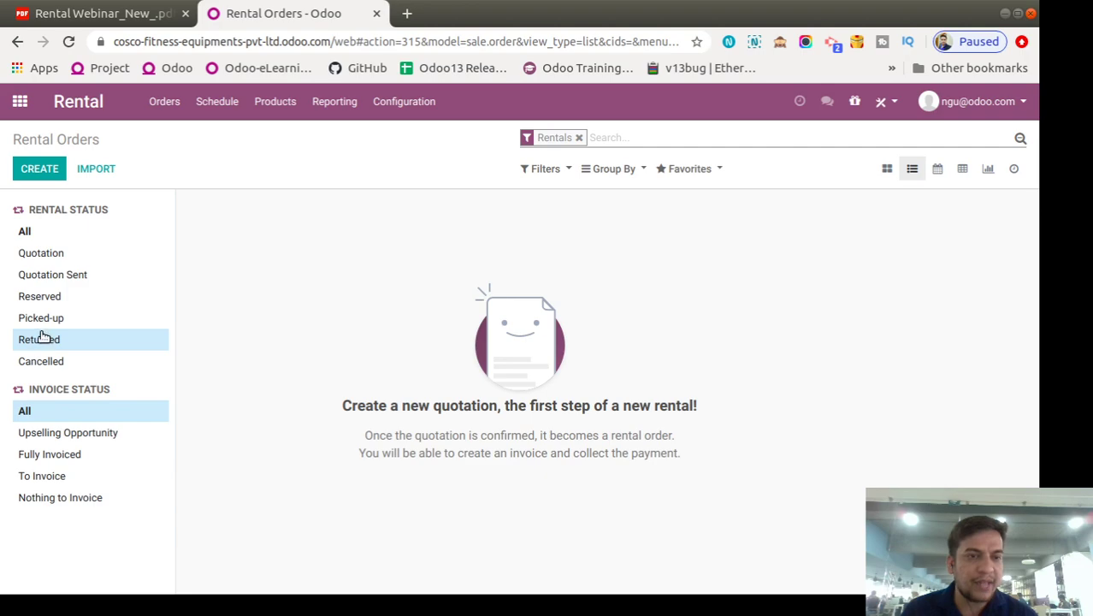
left_click(26, 233)
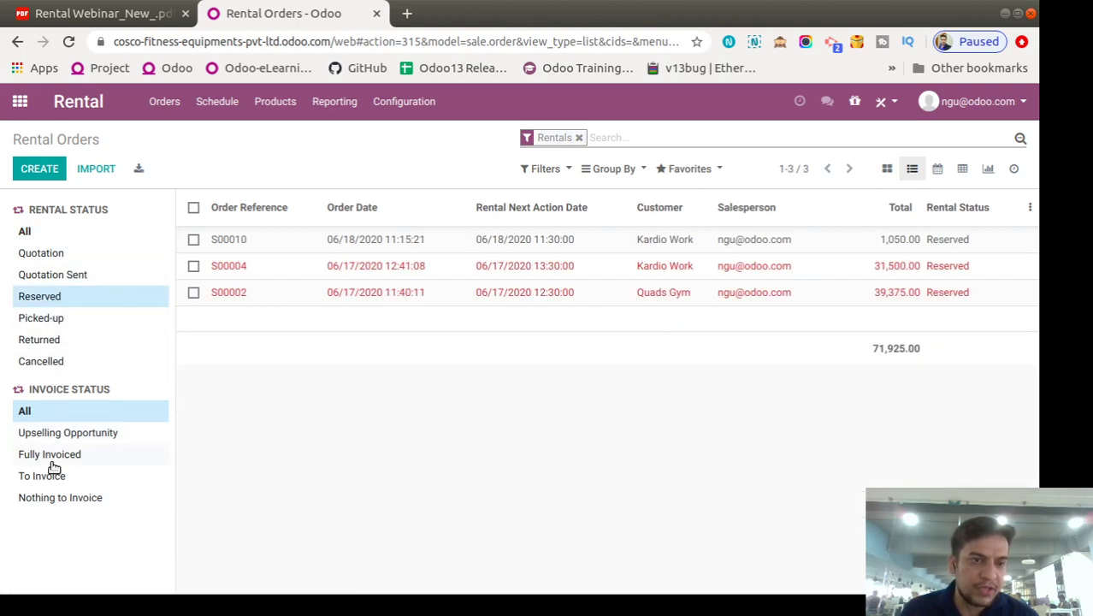
- Filter the reserved orders by the Upselling Opportunity invoice status, and reset both status filters to All
left_click(62, 435)
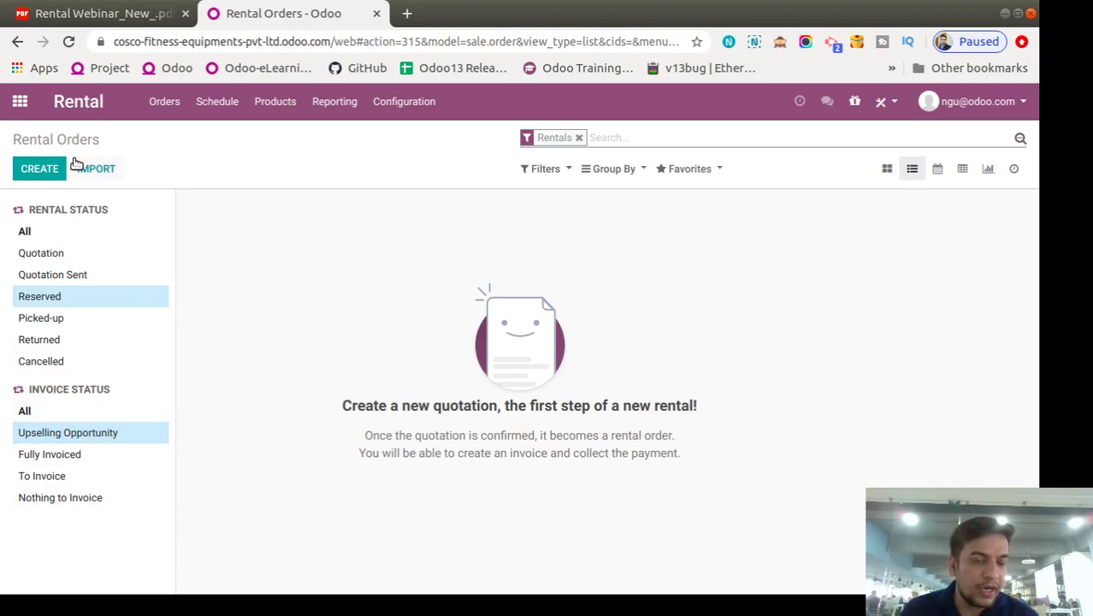
left_click(26, 233)
left_click(26, 411)
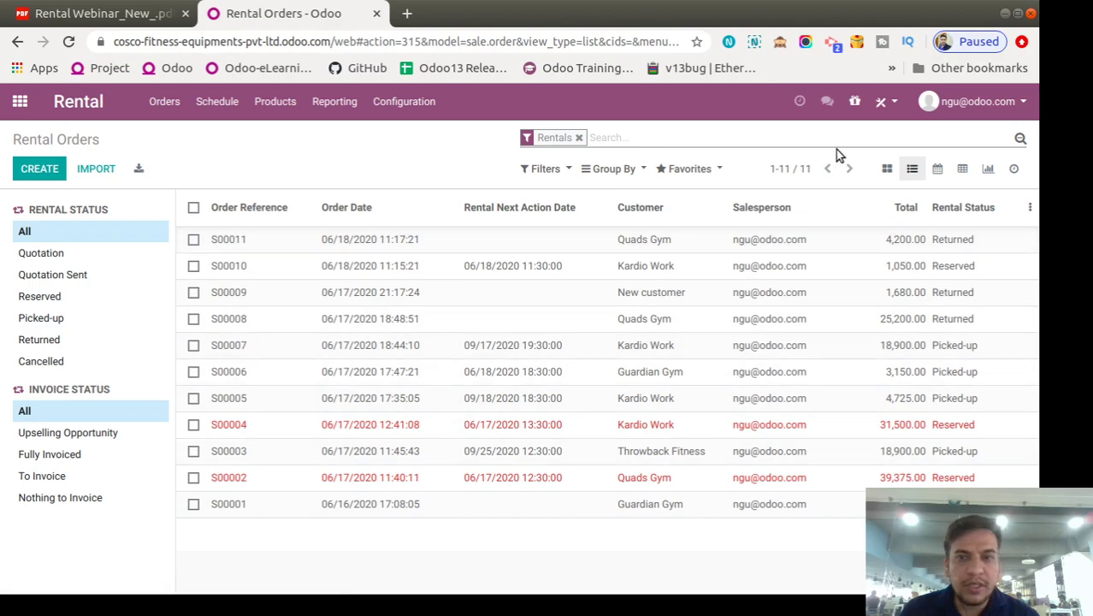
- Display the rental orders in the calendar view and review the orders of the current week
left_click(939, 171)
scroll(548, 316, "down", 2)
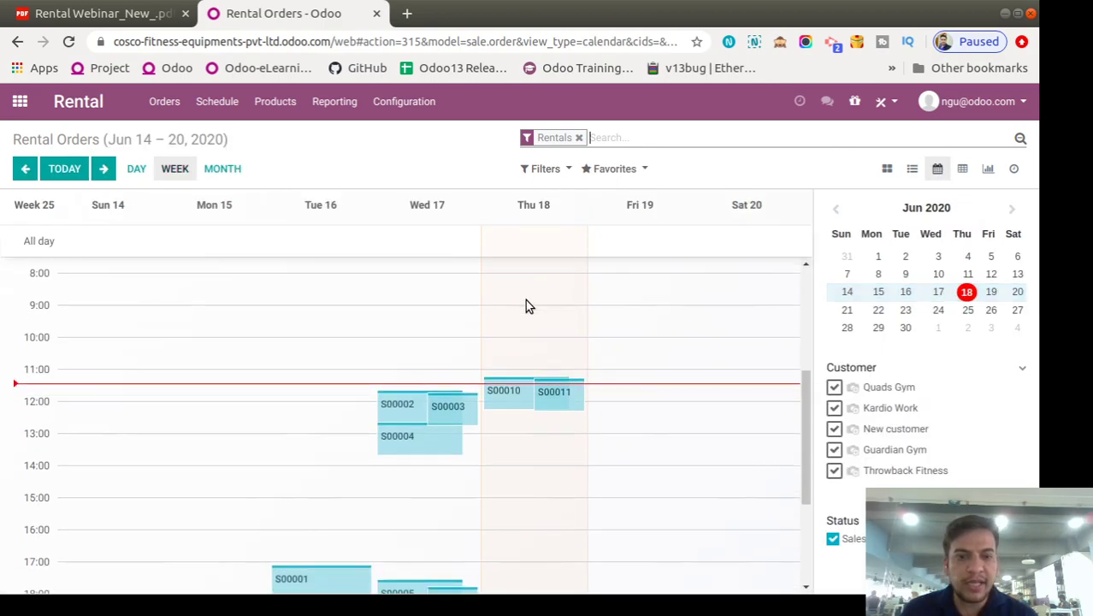
scroll(530, 359, "down", 2)
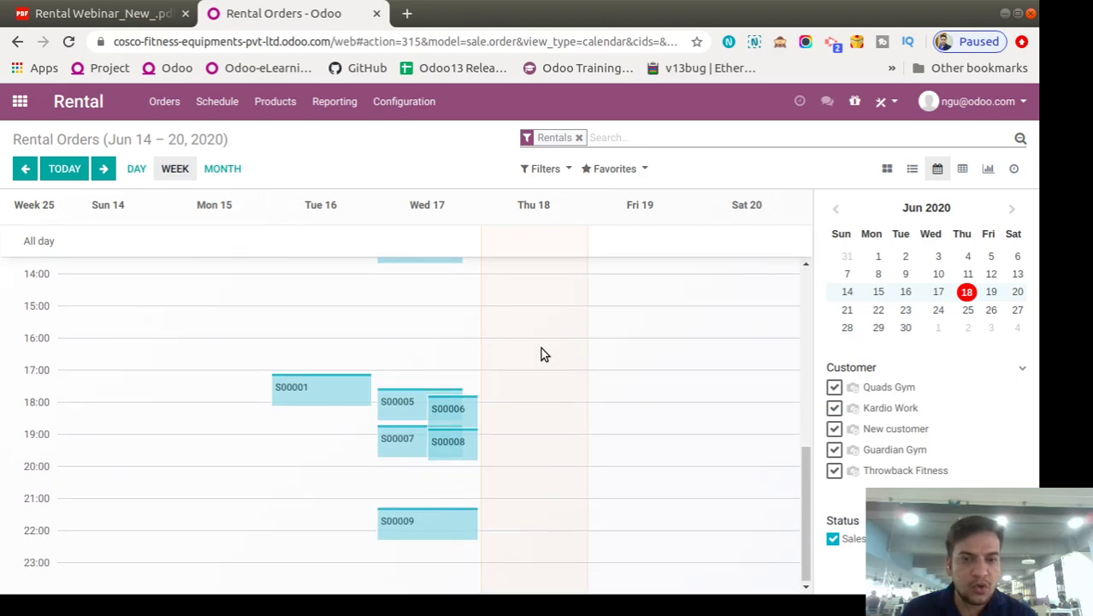
- Review the current week's rental orders in the calendar, and display the calendar by day and by month
scroll(542, 351, "up", 4)
scroll(547, 376, "down", 2)
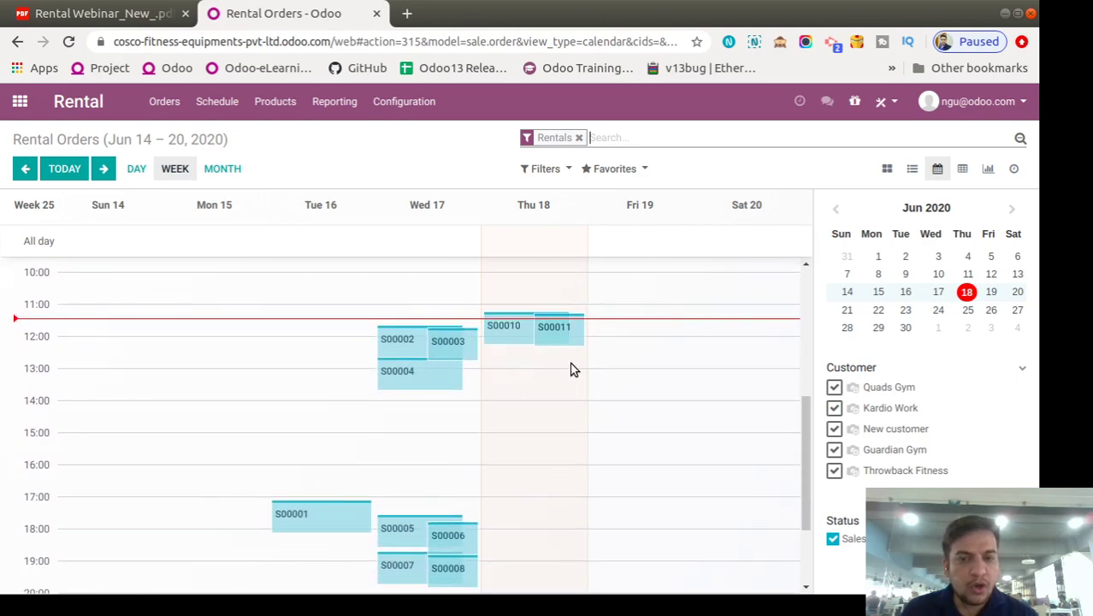
scroll(475, 383, "down", 1)
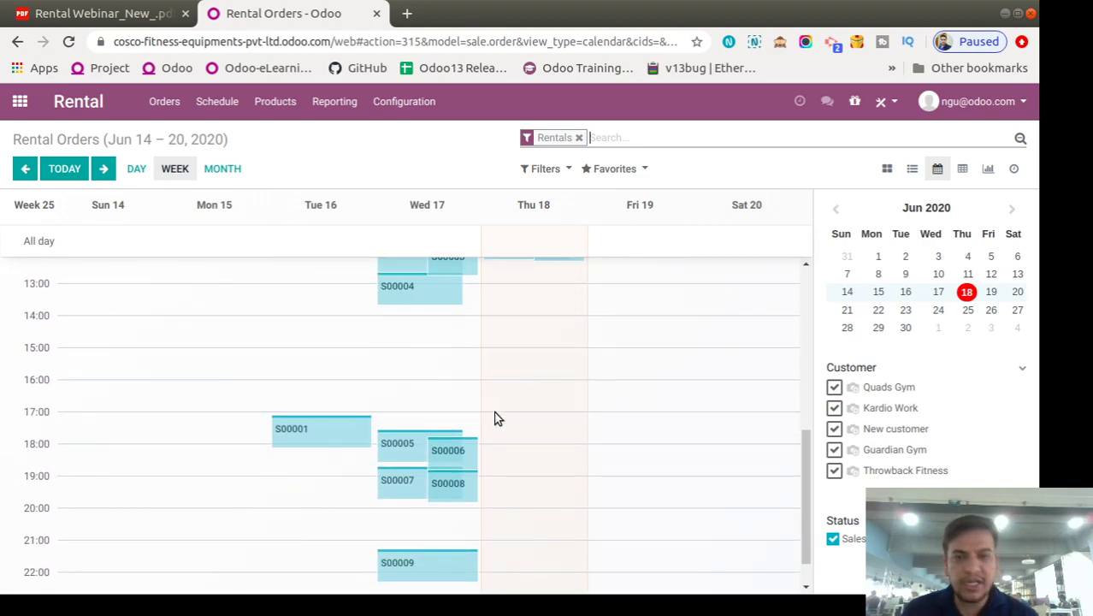
scroll(483, 427, "up", 2)
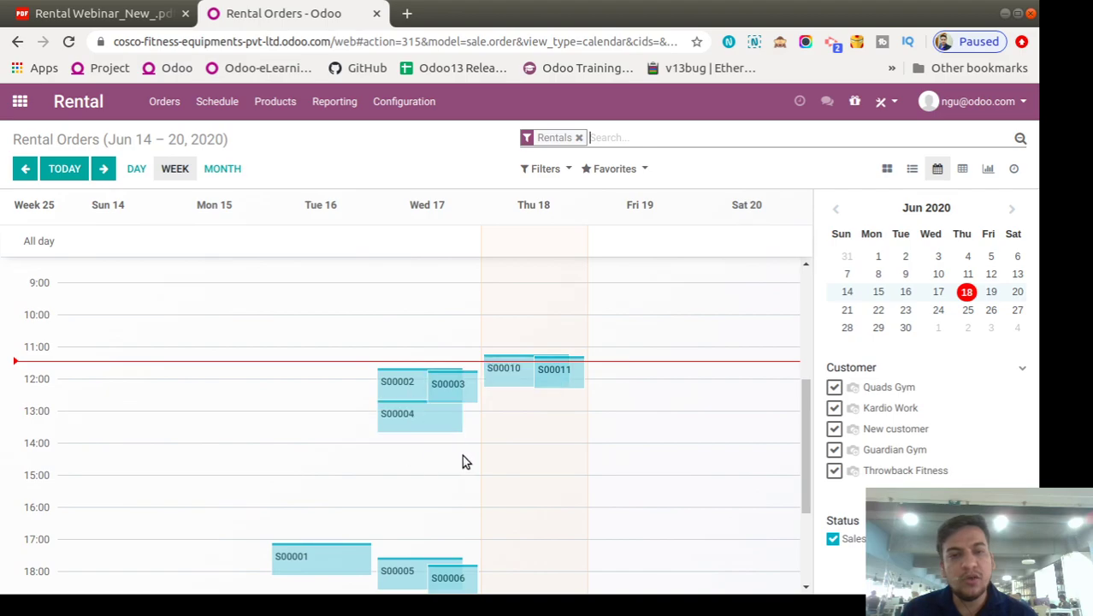
left_click(144, 171)
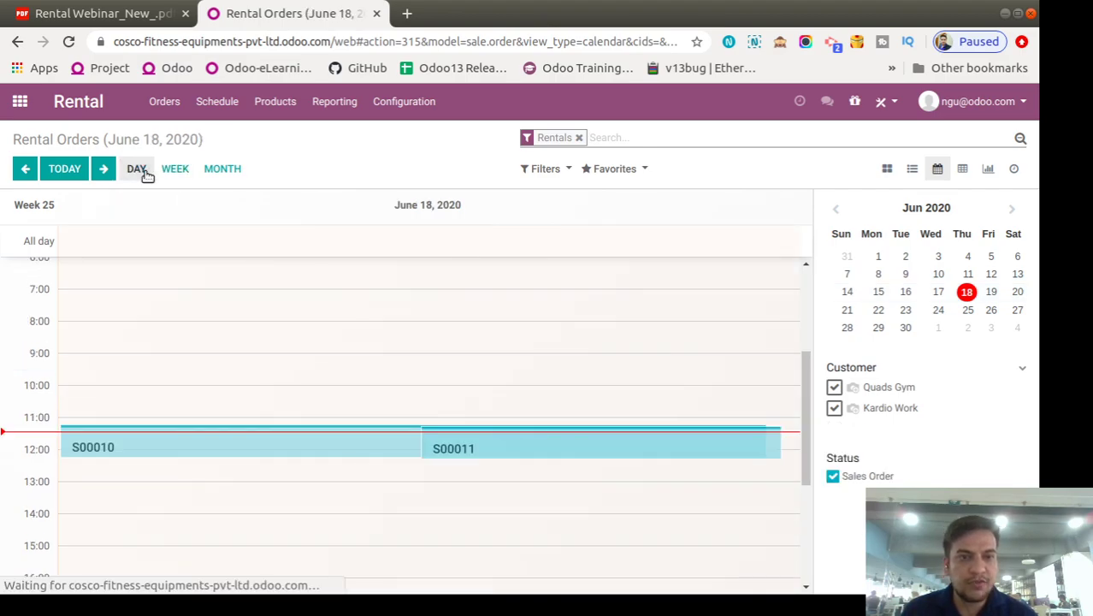
left_click(229, 165)
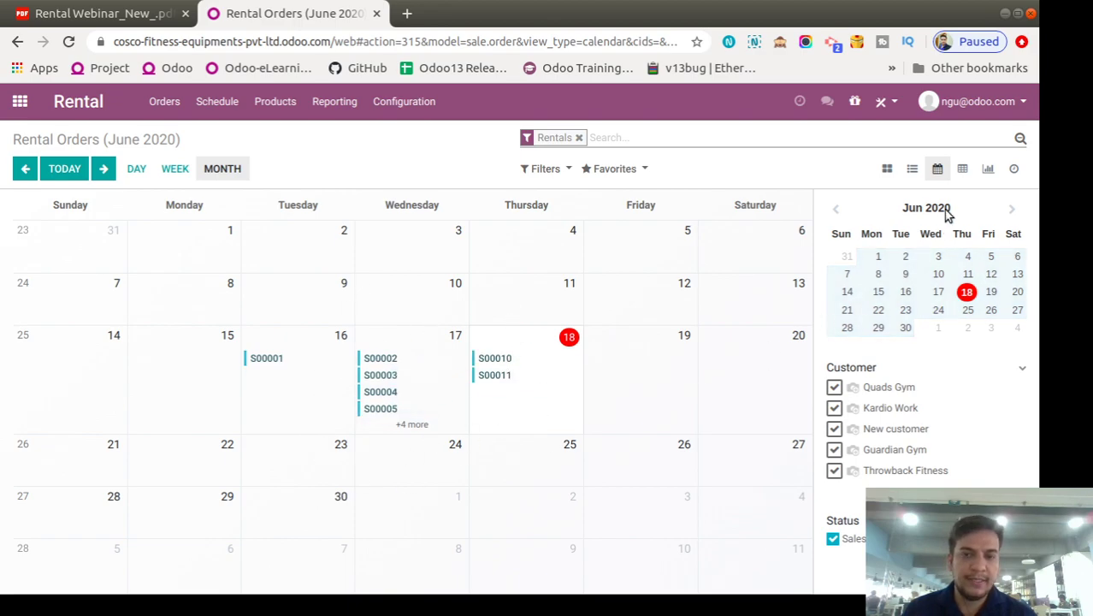
- Display the rental orders in the pivot view and review the measures it offers
left_click(962, 169)
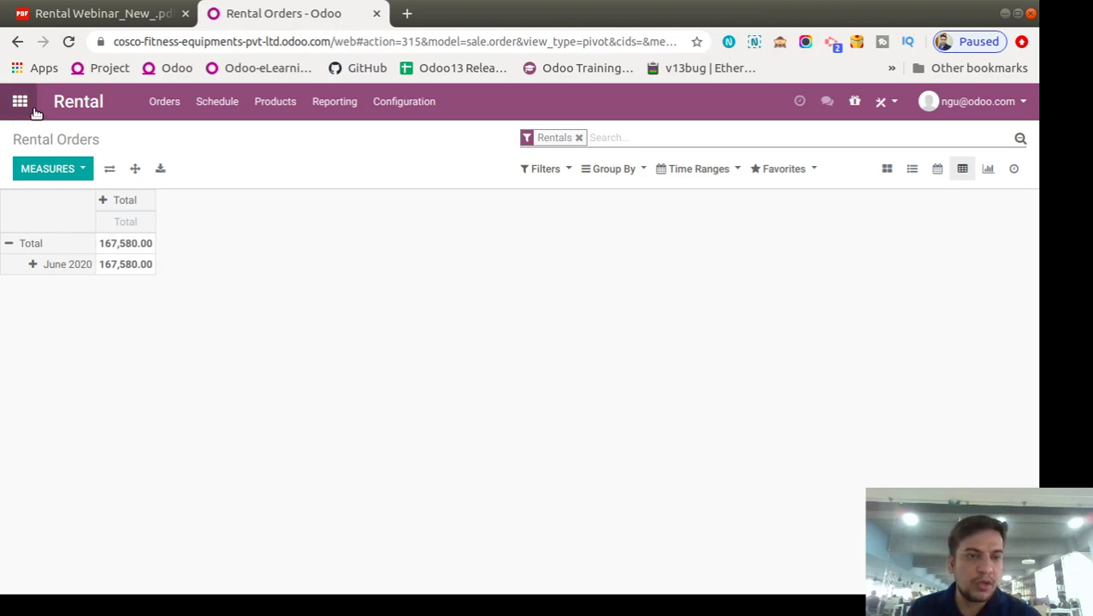
left_click(62, 169)
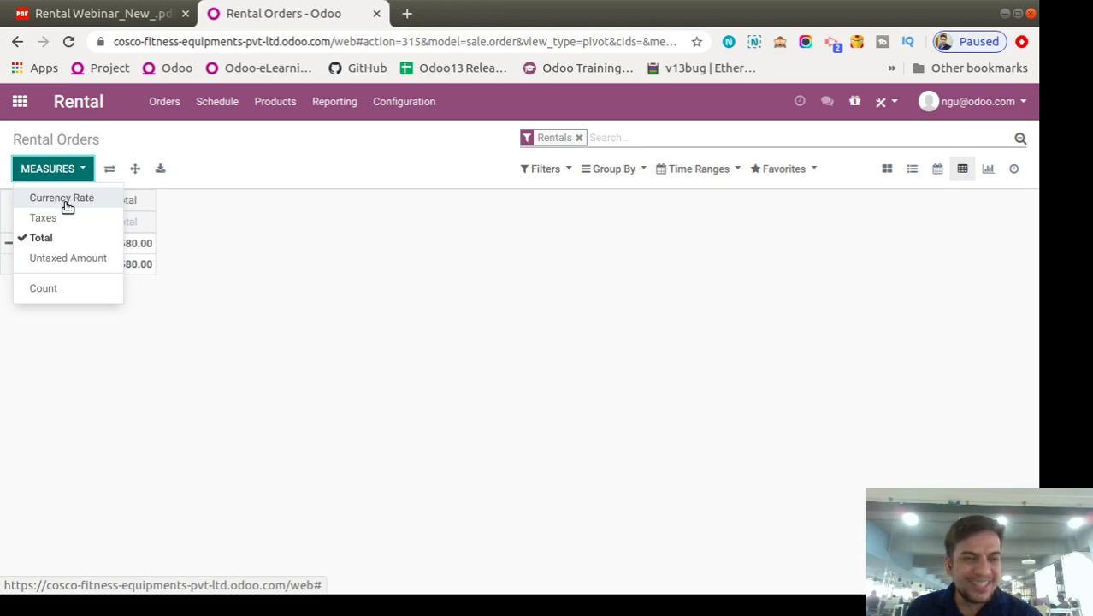
left_click(569, 299)
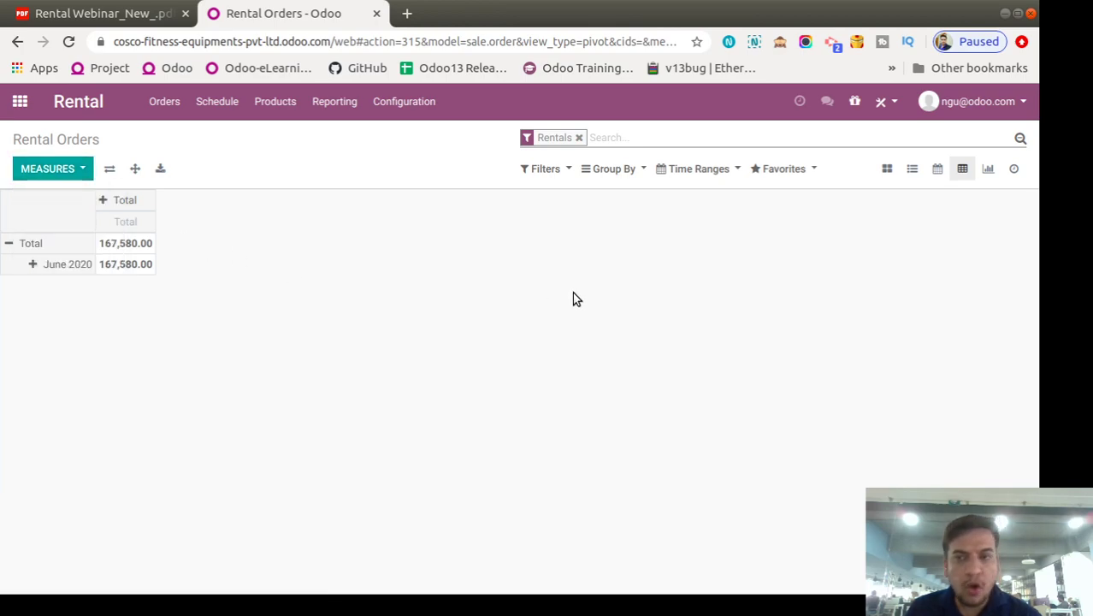
- Examine the rental order totals per customer in the graph view, including Quads Gym, and return to the kanban overview of all orders
left_click(987, 171)
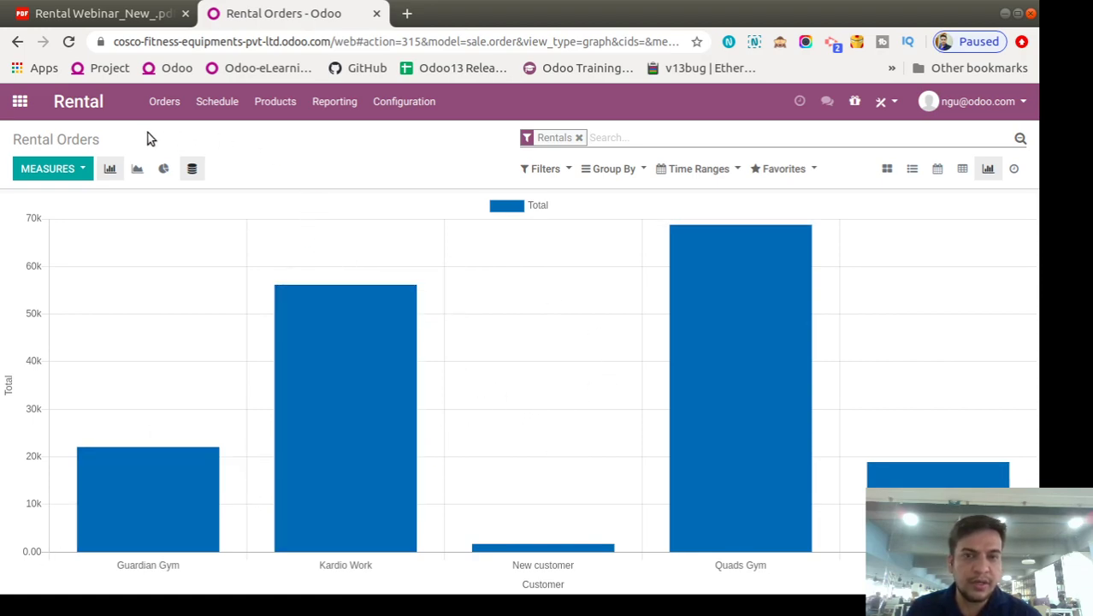
mouse_move(148, 481)
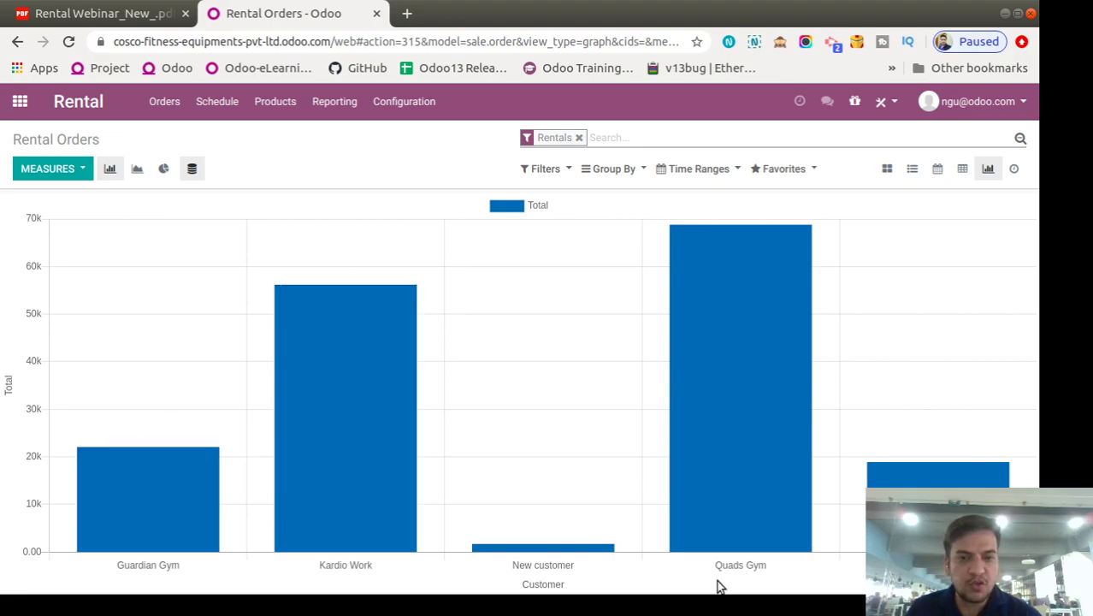
mouse_move(802, 342)
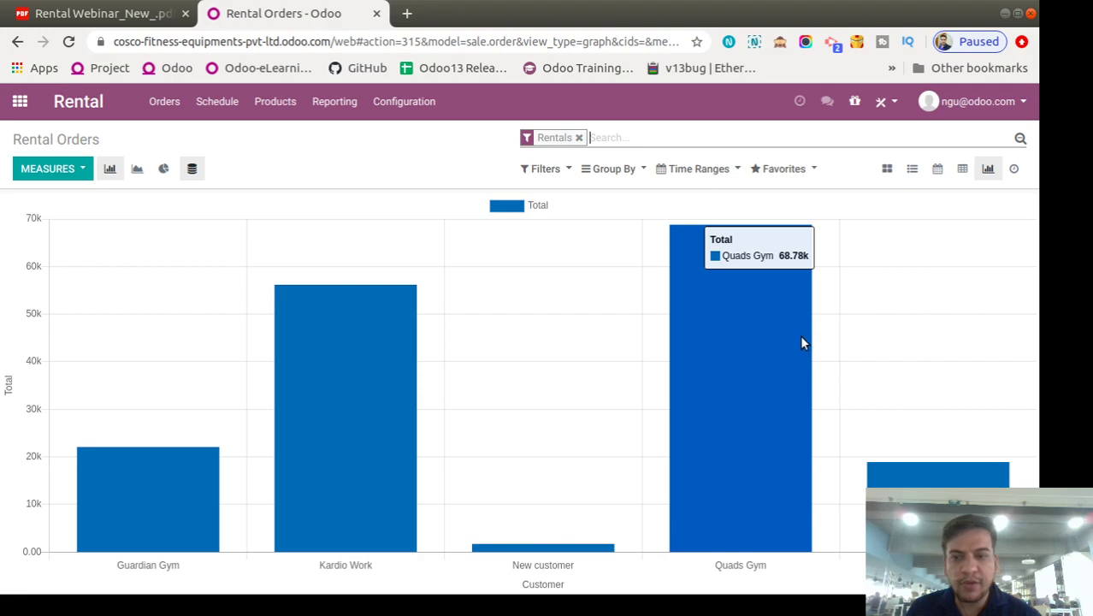
left_click(164, 102)
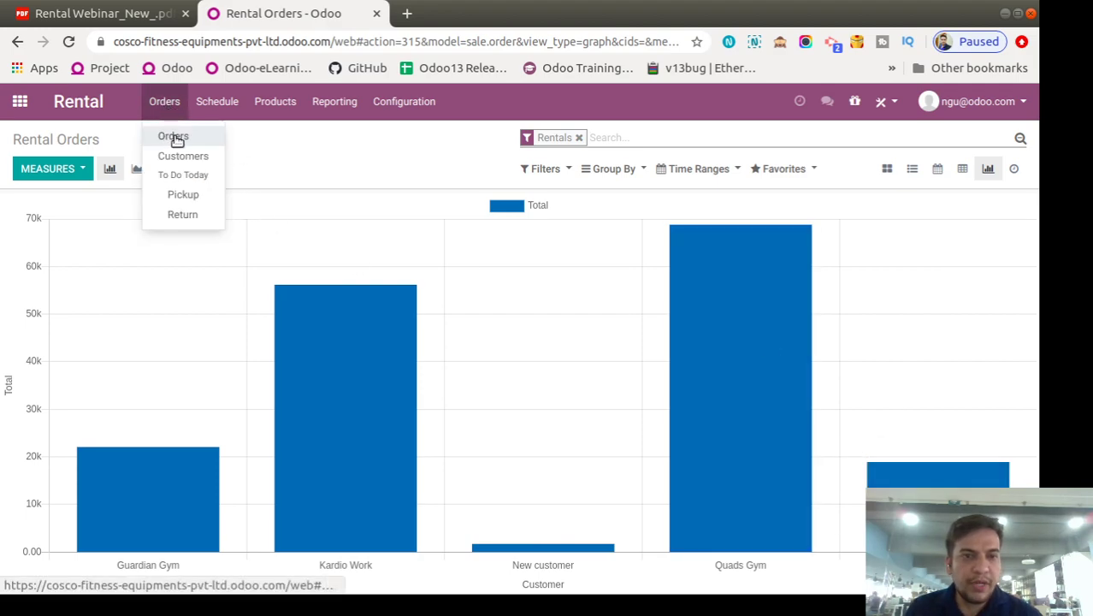
left_click(175, 137)
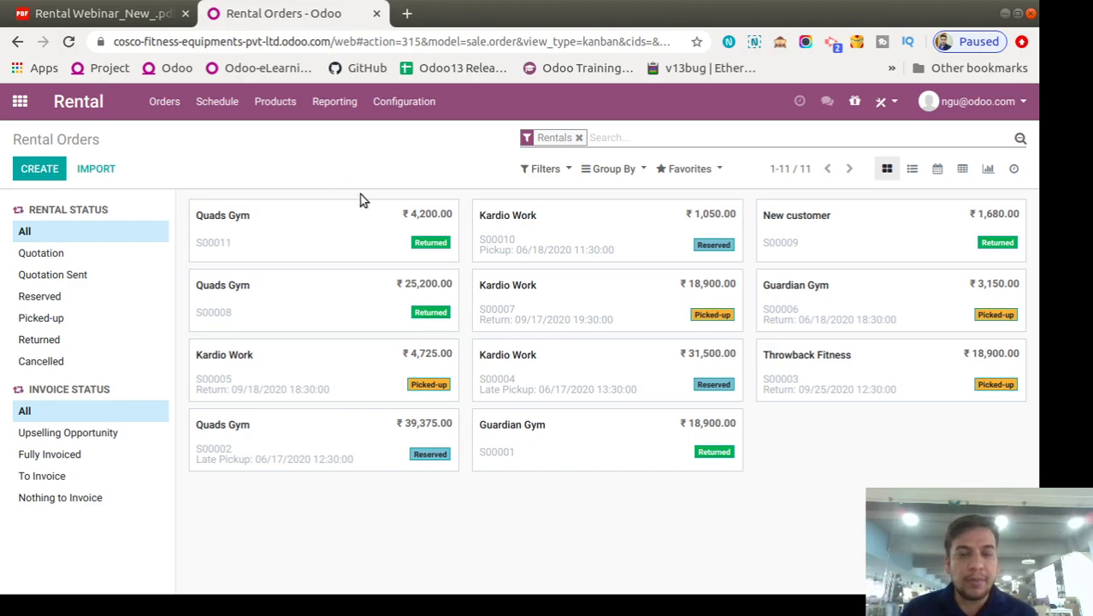
- Switch to the Rental Webinar PDF in Google Drive and go to the Direct and Indirect comparison table on page 18
left_click(73, 19)
scroll(504, 248, "down", 5)
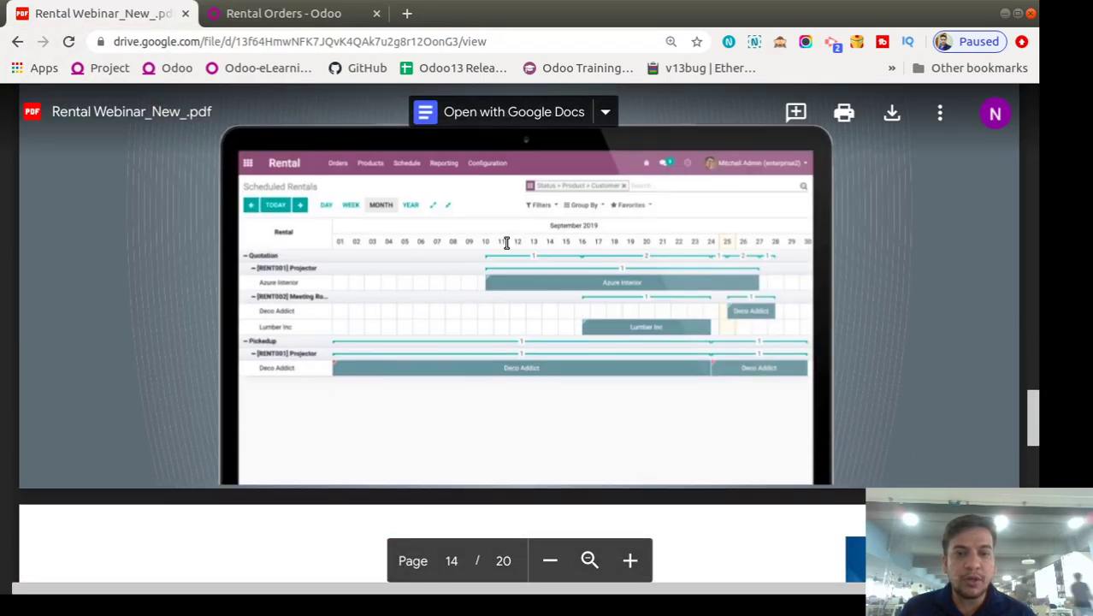
scroll(633, 303, "down", 12)
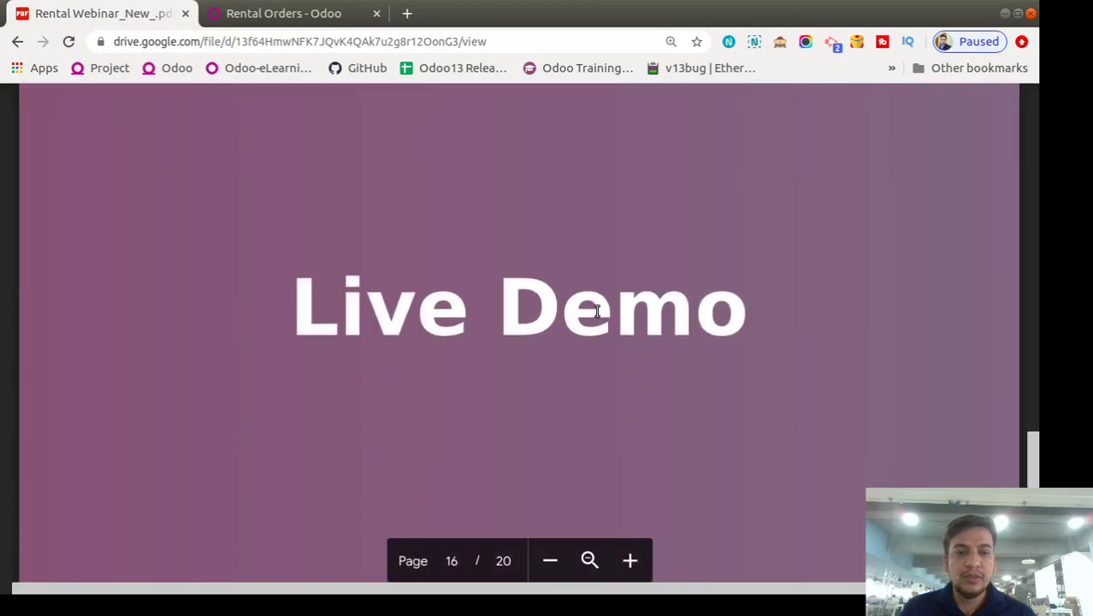
scroll(596, 316, "down", 7)
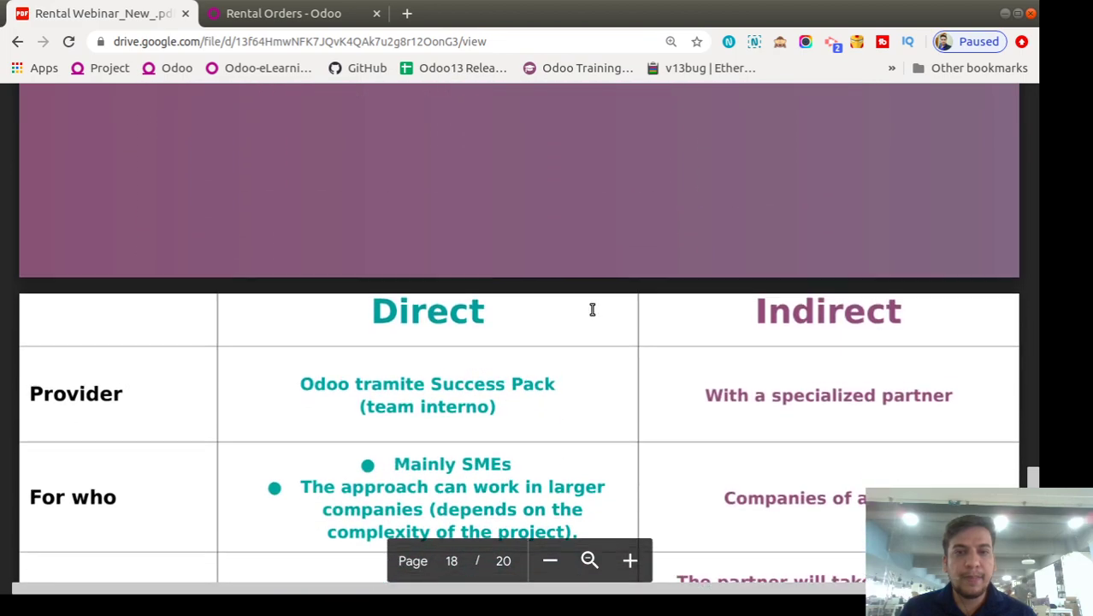
scroll(592, 309, "up", 4)
scroll(592, 308, "down", 5)
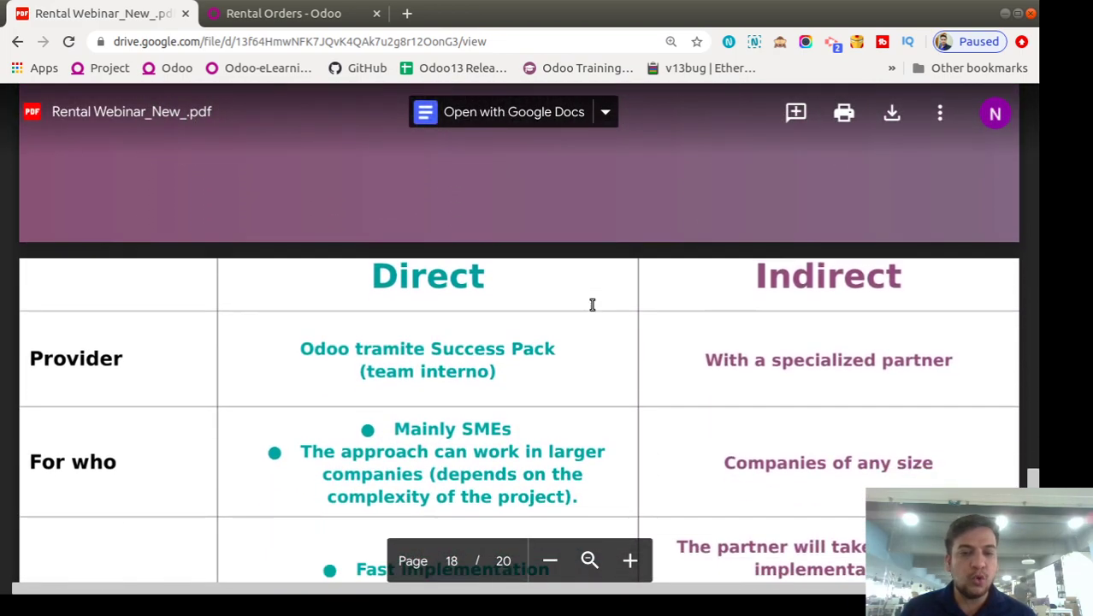